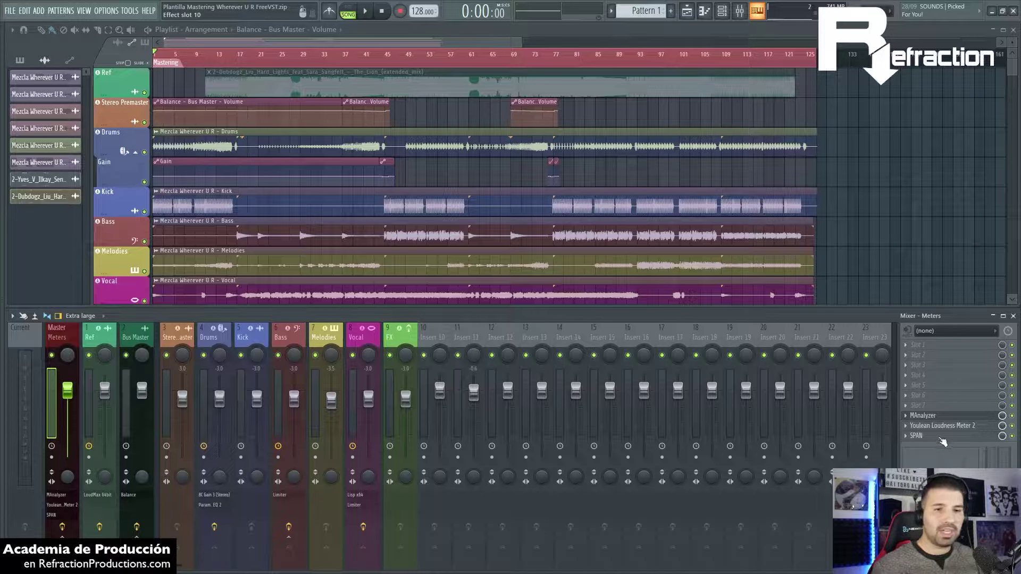
Inspect the MAnalyzer, SPAN and Youlean Loudness Meter 2 plugins on the Master mixer track.
{"action": "left_click", "coordinate": [921, 415]}
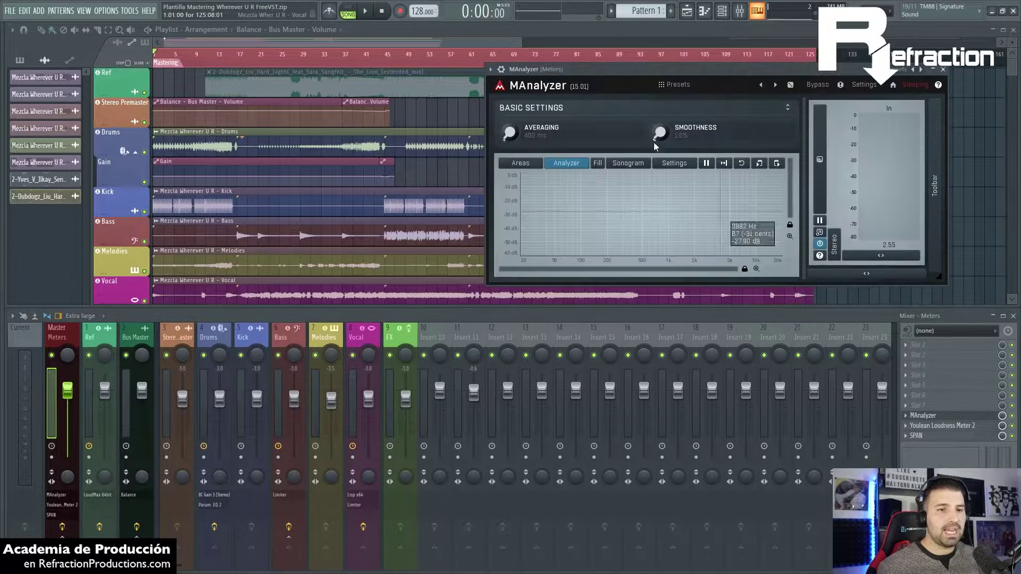
{"action": "left_click_drag", "start_coordinate": [732, 69], "coordinate": [256, 91]}
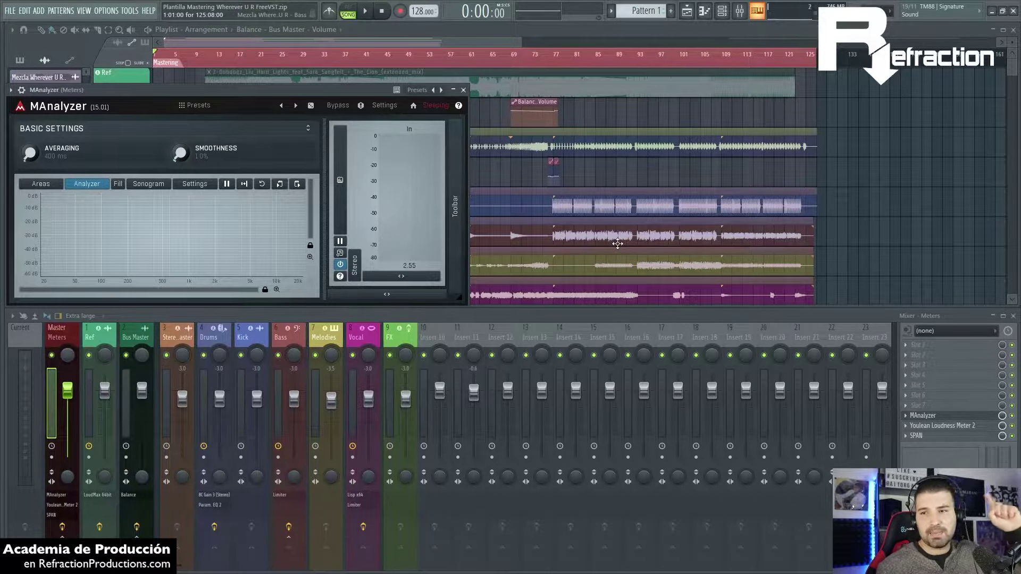
{"action": "left_click_drag", "start_coordinate": [336, 90], "coordinate": [424, 67]}
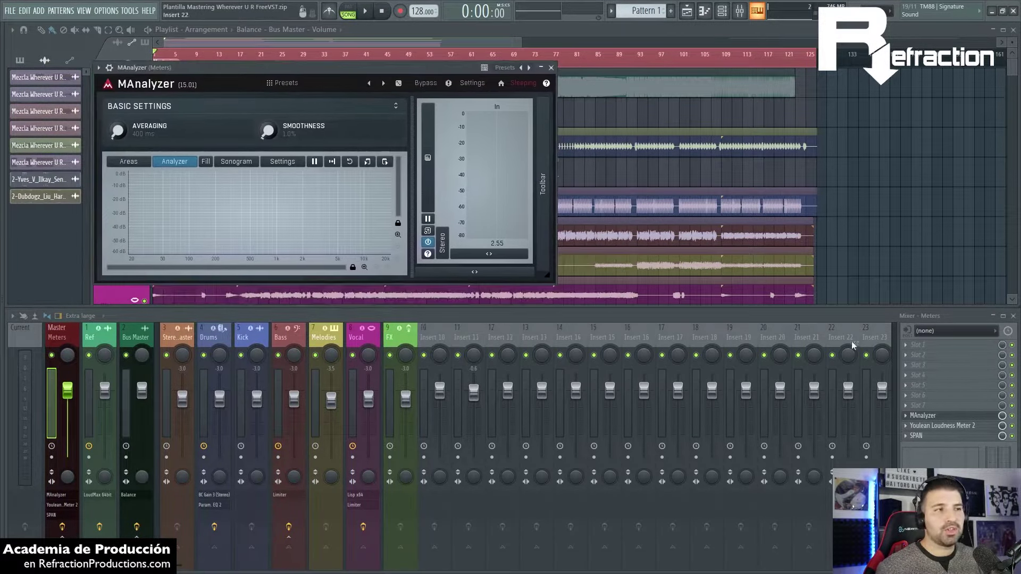
{"action": "left_click", "coordinate": [941, 435]}
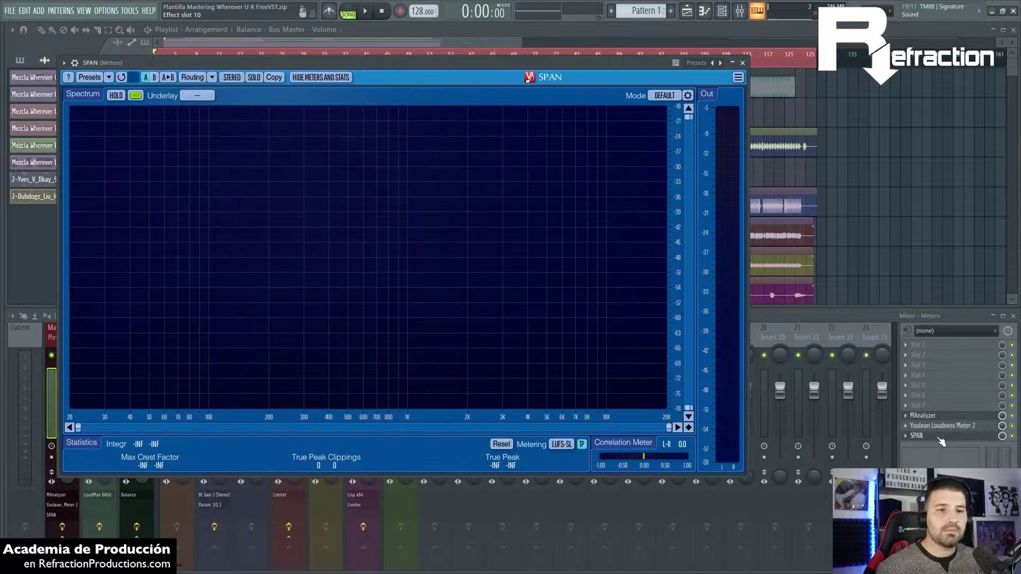
{"action": "left_click", "coordinate": [741, 65]}
{"action": "left_click", "coordinate": [941, 426]}
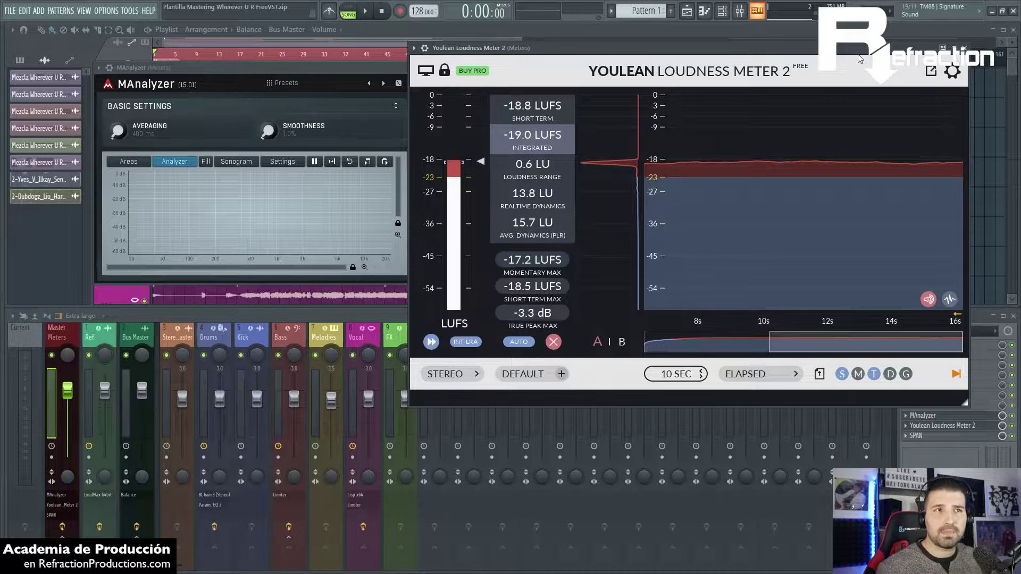
{"action": "left_click_drag", "start_coordinate": [857, 53], "coordinate": [733, 47]}
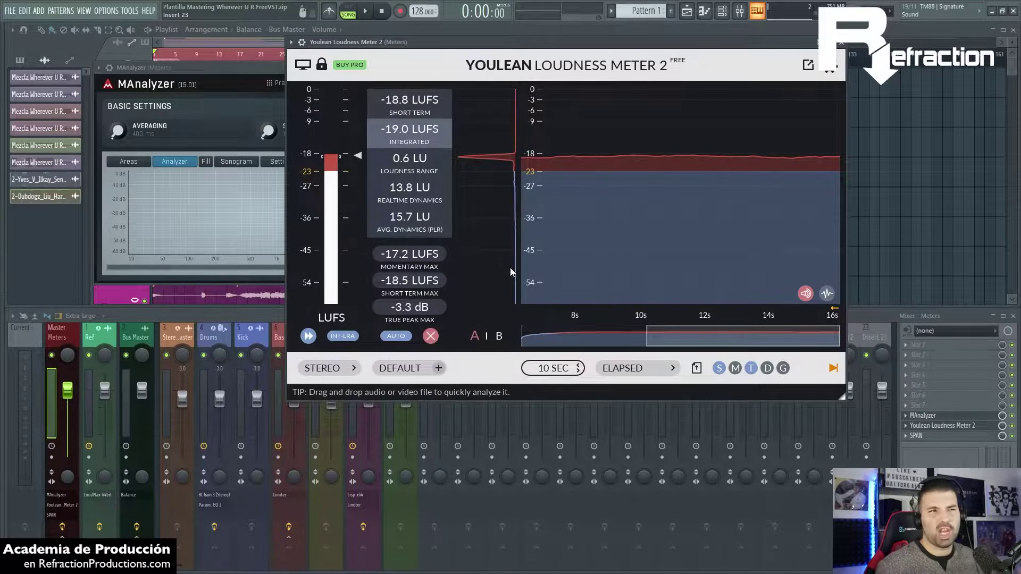
{"action": "left_click", "coordinate": [841, 43]}
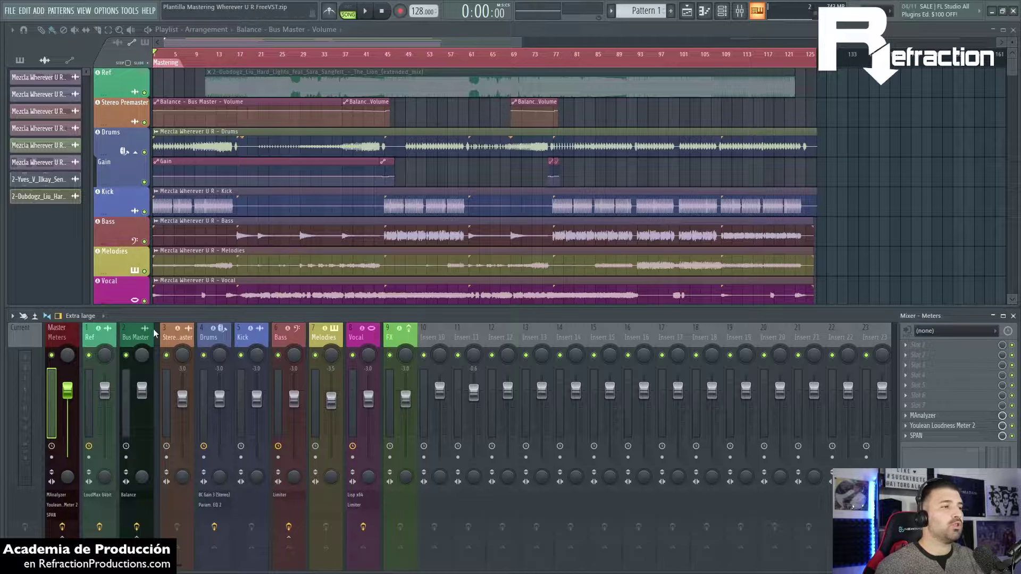
Set the LoudMax limiter output on the Ref mixer track to -0.1 dB and close the plugin.
{"action": "left_click", "coordinate": [99, 333]}
{"action": "left_click", "coordinate": [926, 435]}
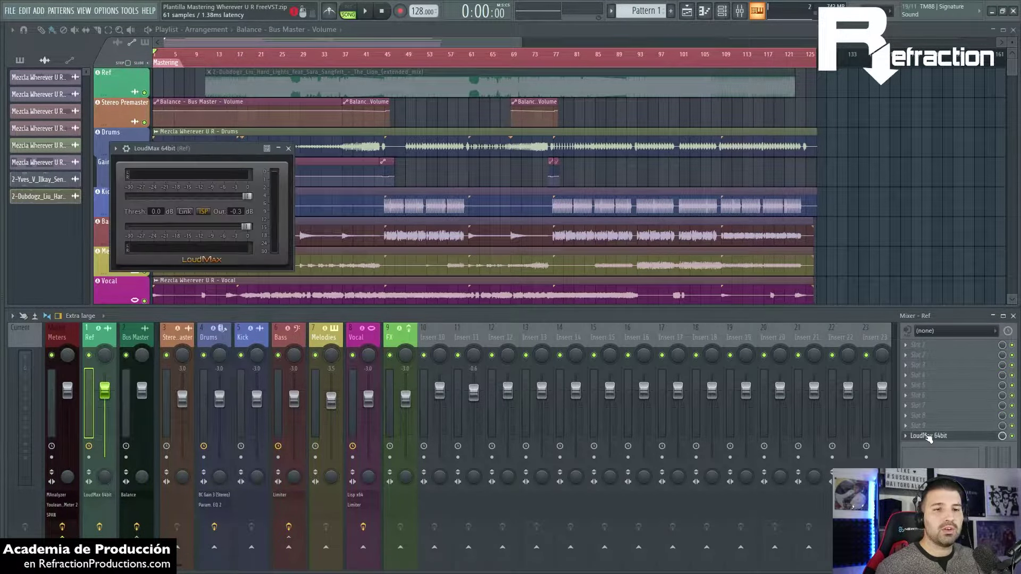
{"action": "left_click_drag", "start_coordinate": [228, 152], "coordinate": [455, 144]}
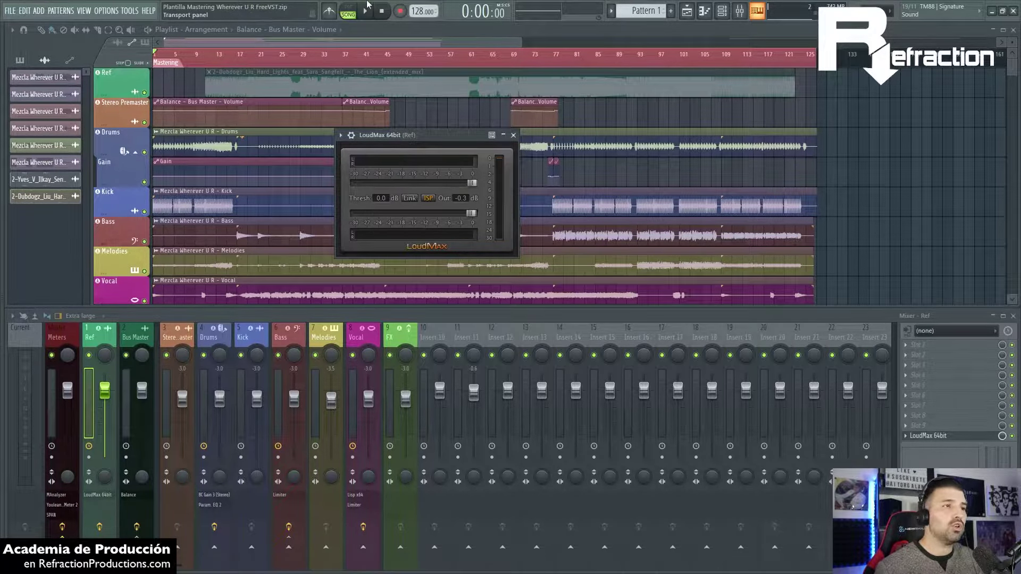
{"action": "left_click_drag", "start_coordinate": [383, 135], "coordinate": [313, 122]}
{"action": "scroll", "coordinate": [386, 200], "scroll_direction": "up", "scroll_amount": 2}
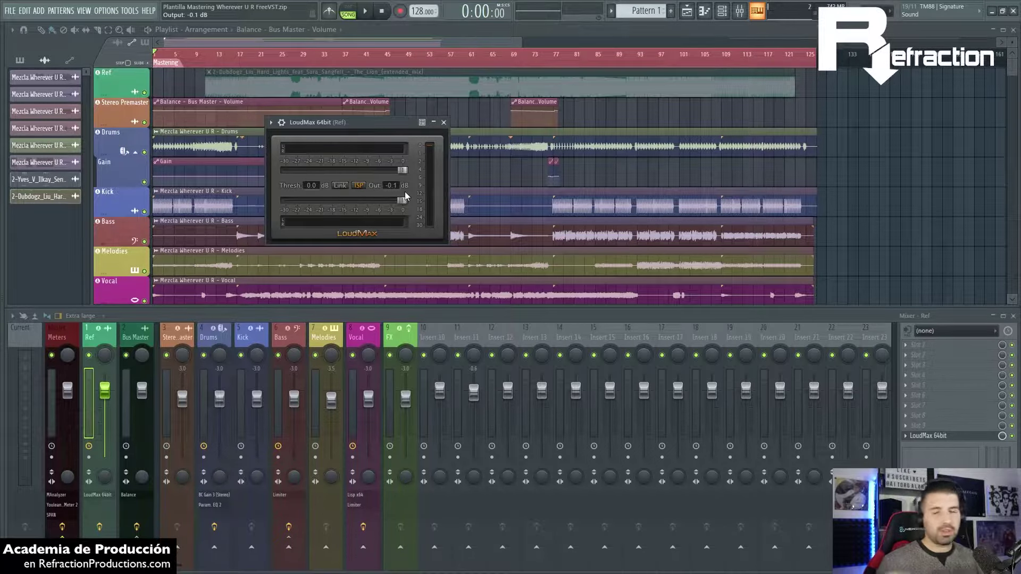
{"action": "left_click", "coordinate": [443, 122]}
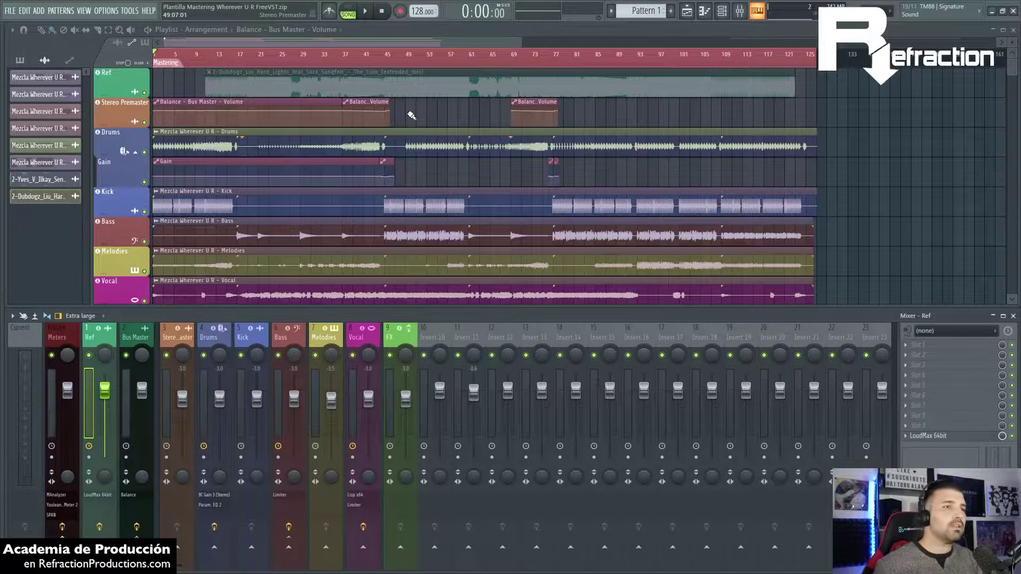
Review the effects and routing of the Master, Ref, Bus Master and individual stem tracks in the mixer.
{"action": "left_click", "coordinate": [143, 334]}
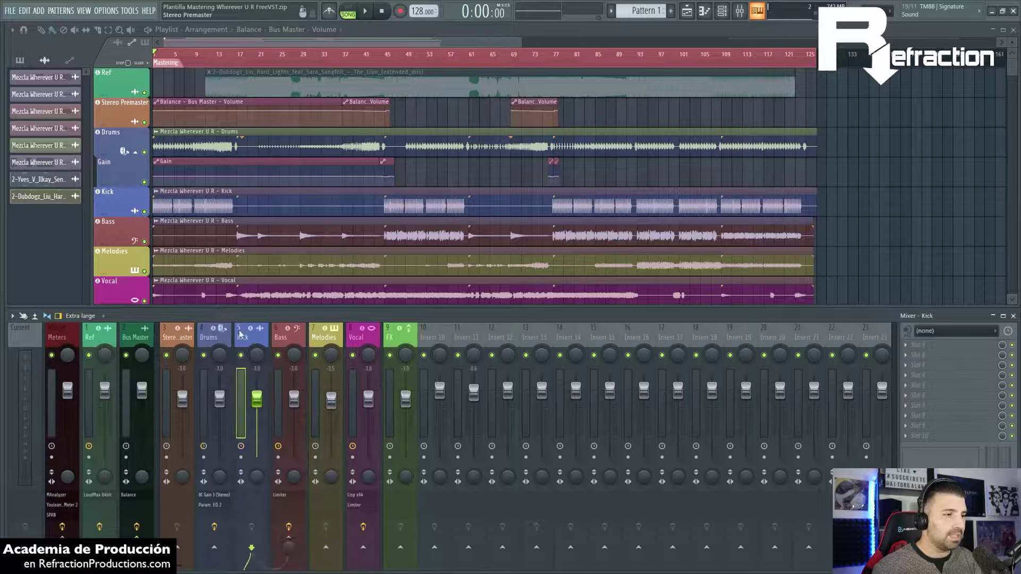
{"action": "left_click", "coordinate": [306, 334]}
{"action": "left_click", "coordinate": [142, 338]}
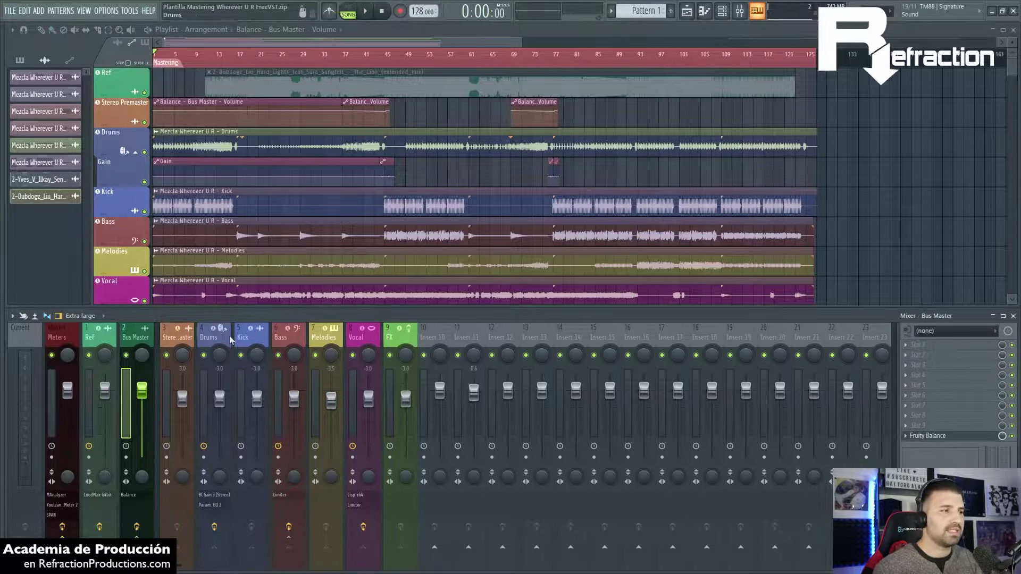
{"action": "left_click", "coordinate": [69, 335]}
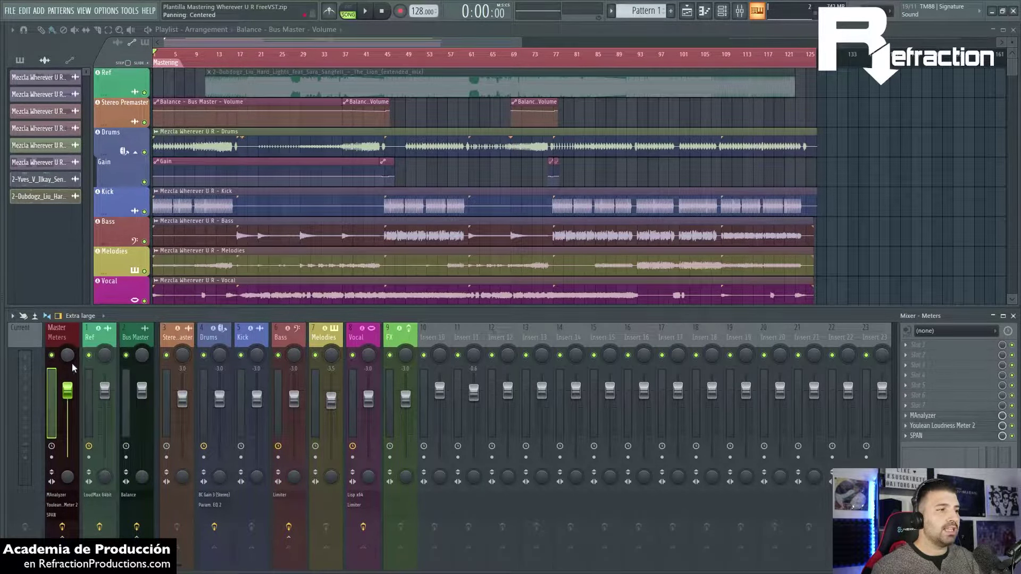
{"action": "left_click", "coordinate": [133, 340]}
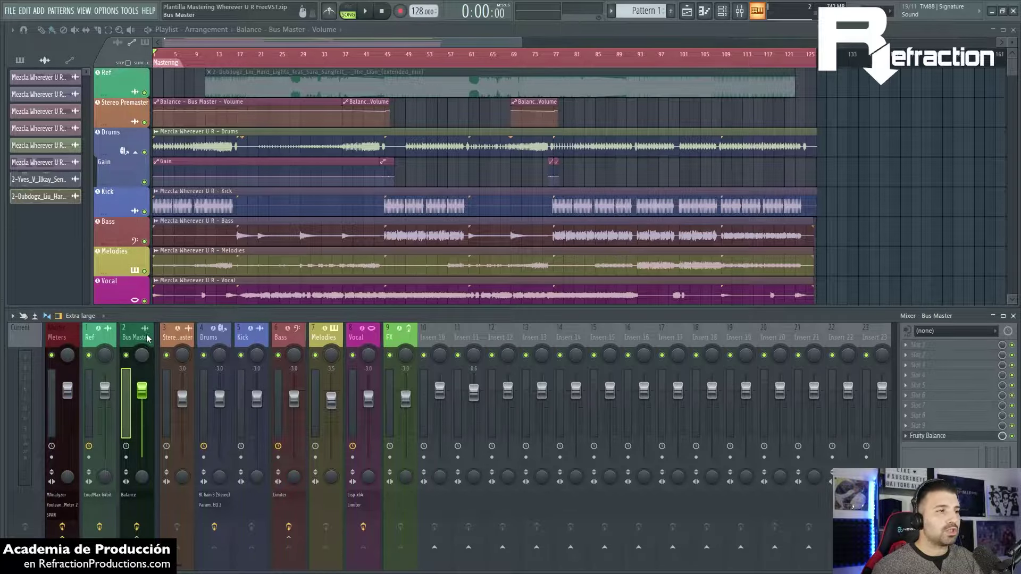
{"action": "left_click", "coordinate": [101, 340]}
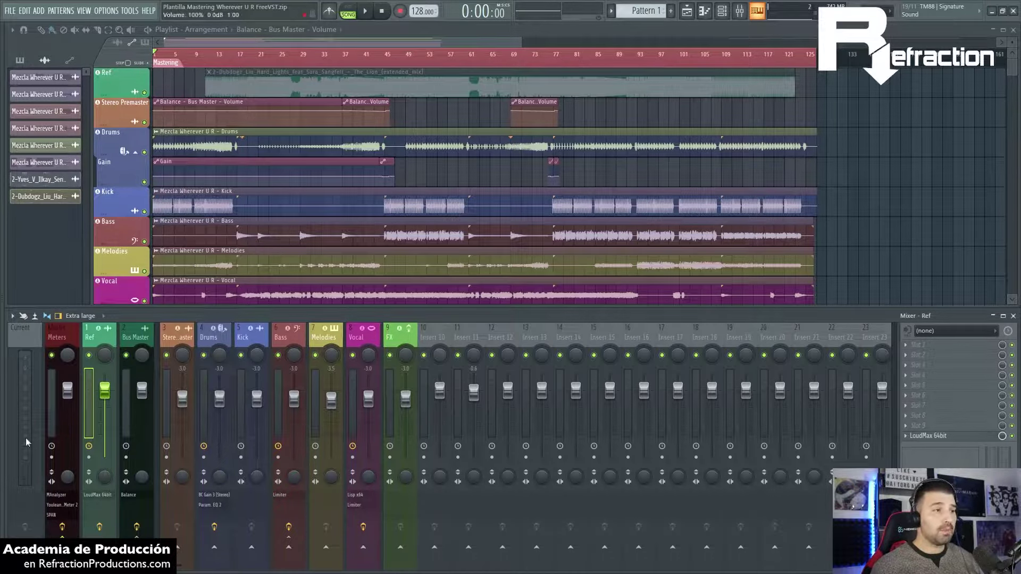
{"action": "left_click", "coordinate": [62, 337]}
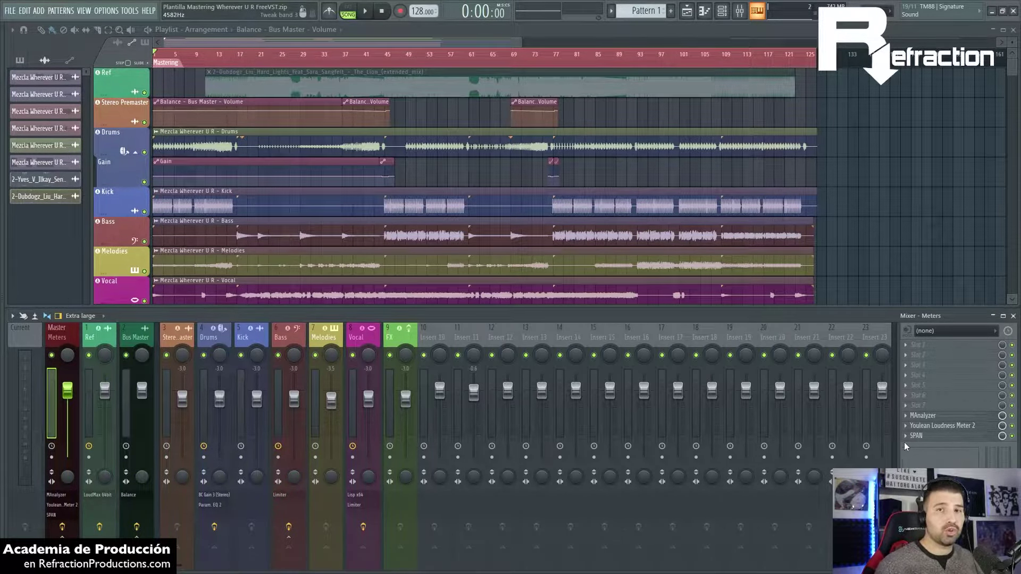
{"action": "left_click", "coordinate": [100, 337]}
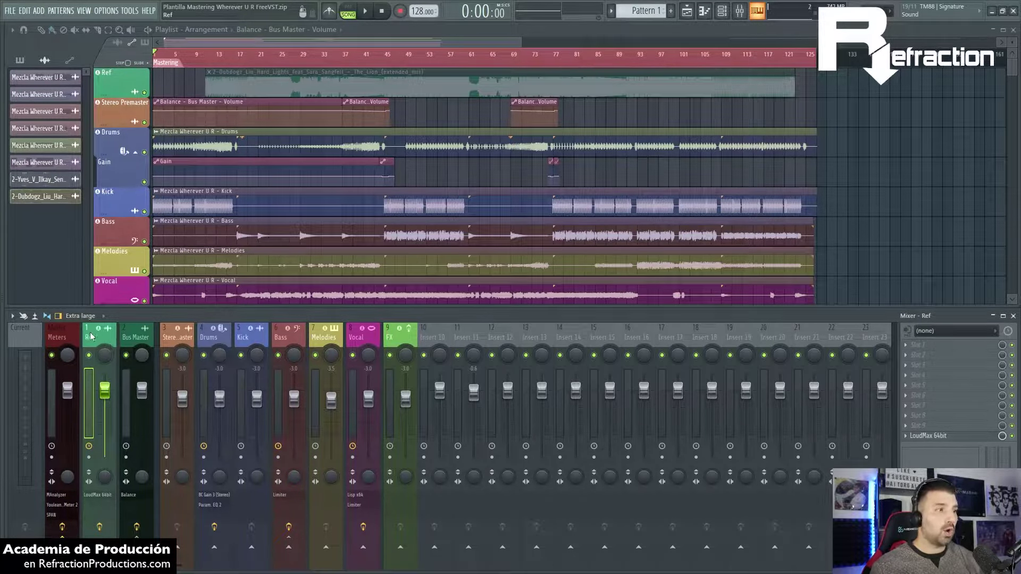
{"action": "left_click", "coordinate": [140, 336]}
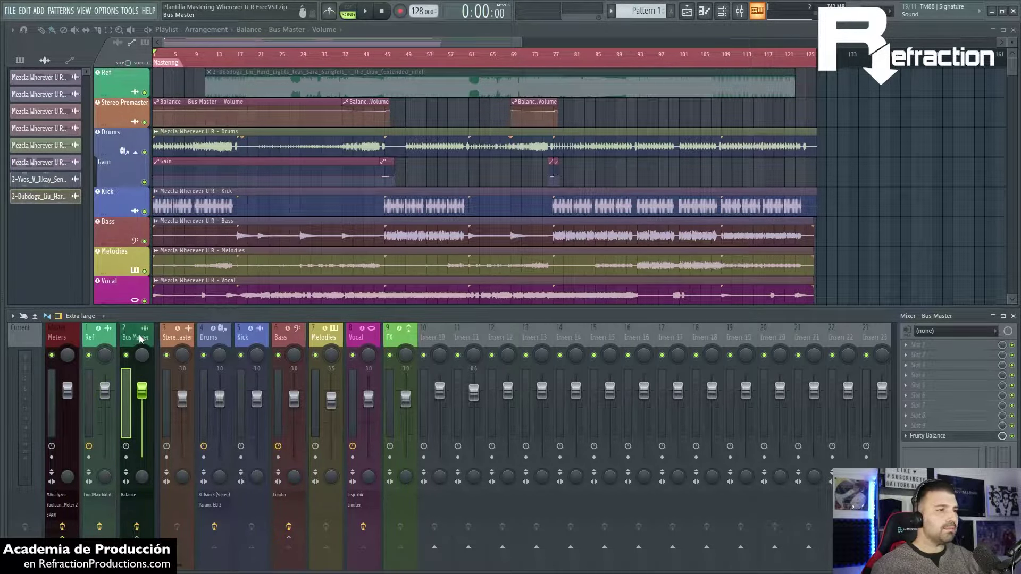
{"action": "left_click", "coordinate": [56, 335]}
{"action": "left_click", "coordinate": [93, 334]}
{"action": "left_click", "coordinate": [151, 335]}
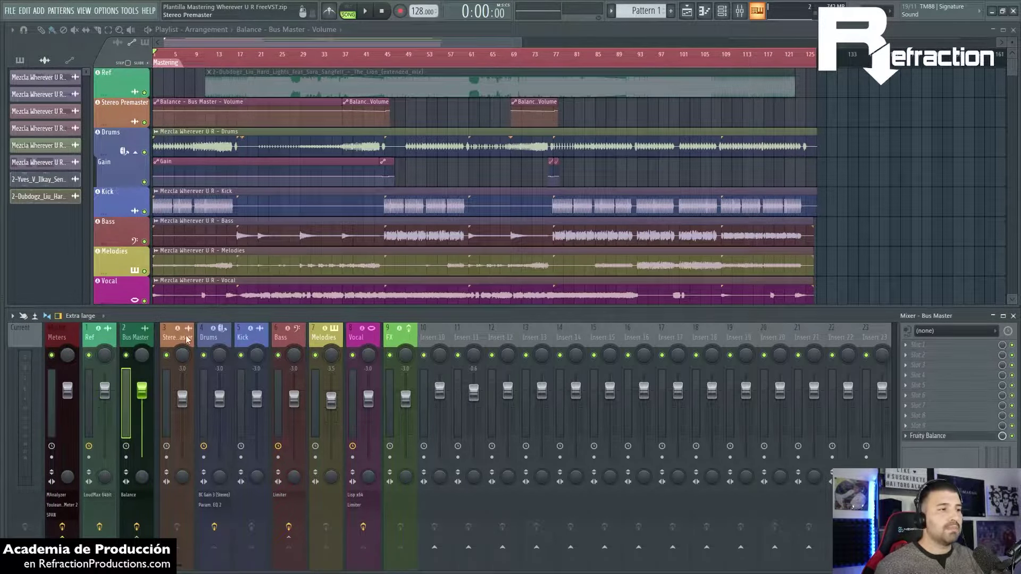
{"action": "left_click", "coordinate": [182, 337]}
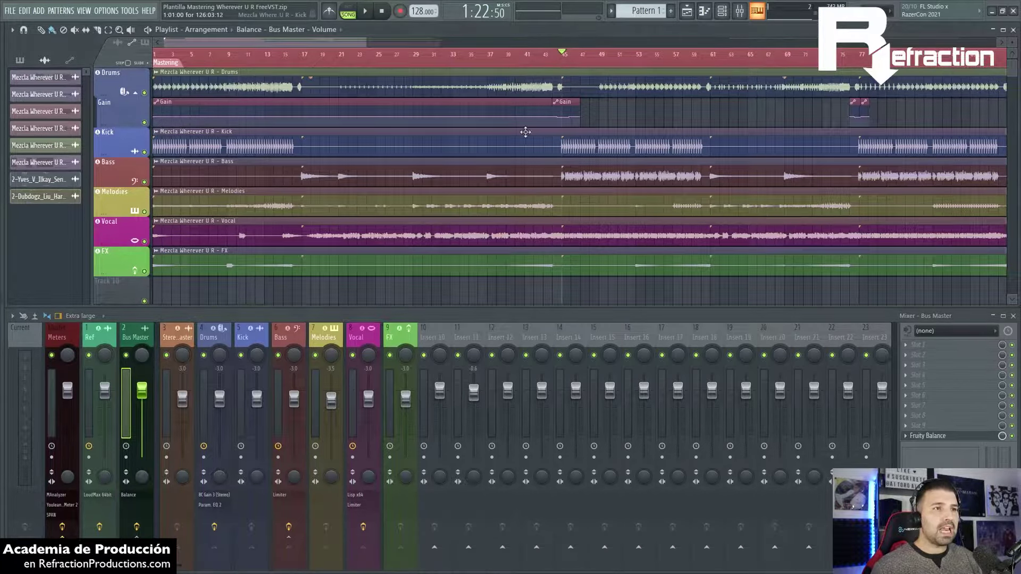
Place the playhead at bar 53 and raise the faders of the Stereo Premaster through FX tracks together to about 0 dB.
{"action": "scroll", "coordinate": [585, 128], "scroll_direction": "up", "scroll_amount": 2}
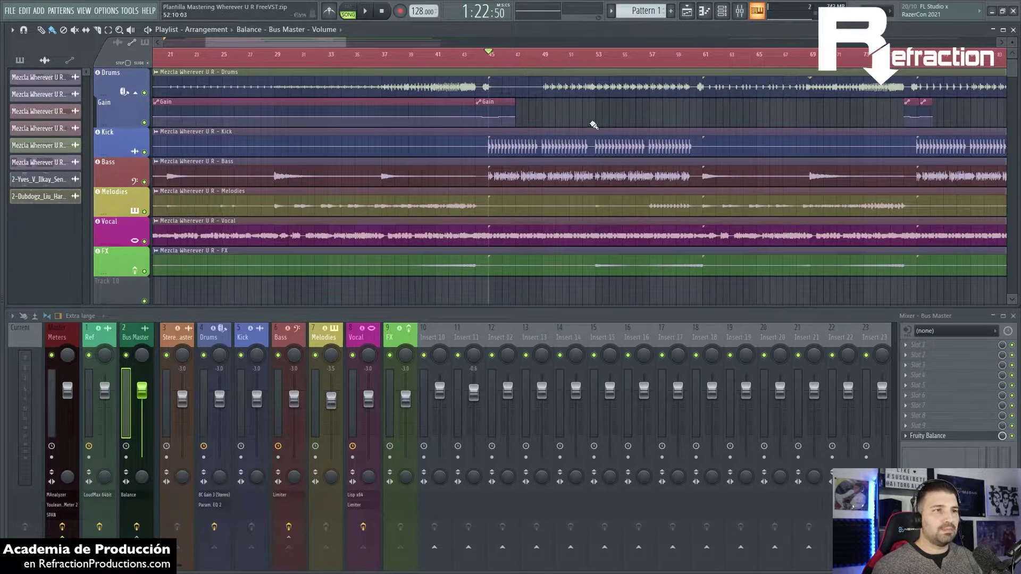
{"action": "left_click", "coordinate": [598, 60]}
{"action": "scroll", "coordinate": [686, 116], "scroll_direction": "up", "scroll_amount": 3}
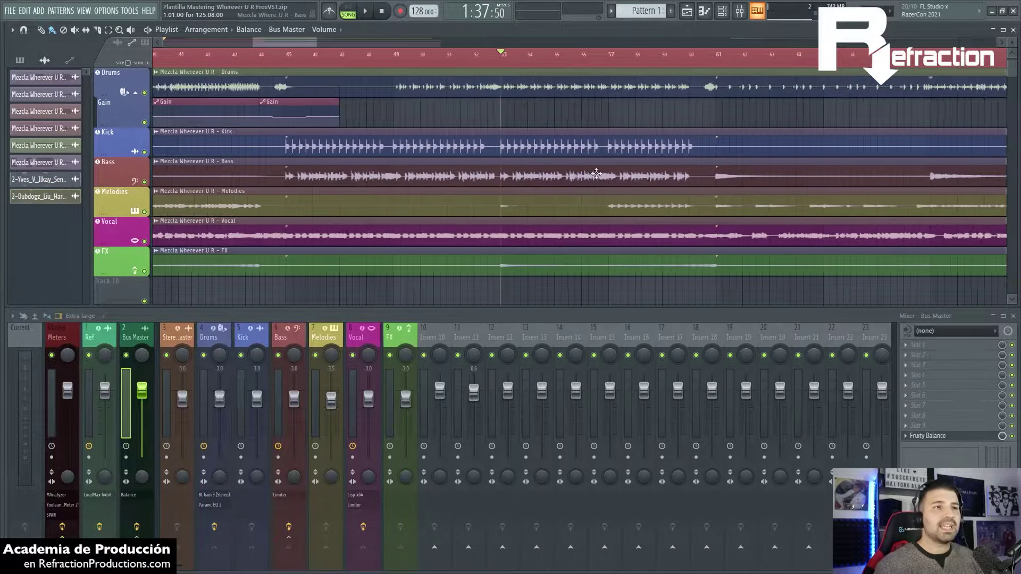
{"action": "scroll", "coordinate": [597, 187], "scroll_direction": "up", "scroll_amount": 2}
{"action": "scroll", "coordinate": [597, 188], "scroll_direction": "down", "scroll_amount": 1}
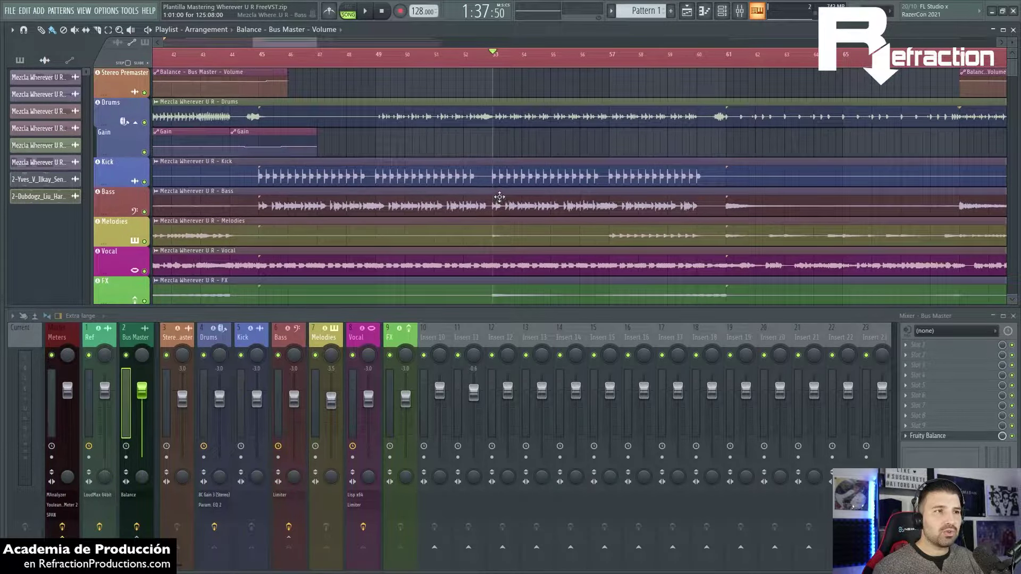
{"action": "scroll", "coordinate": [584, 141], "scroll_direction": "down", "scroll_amount": 3}
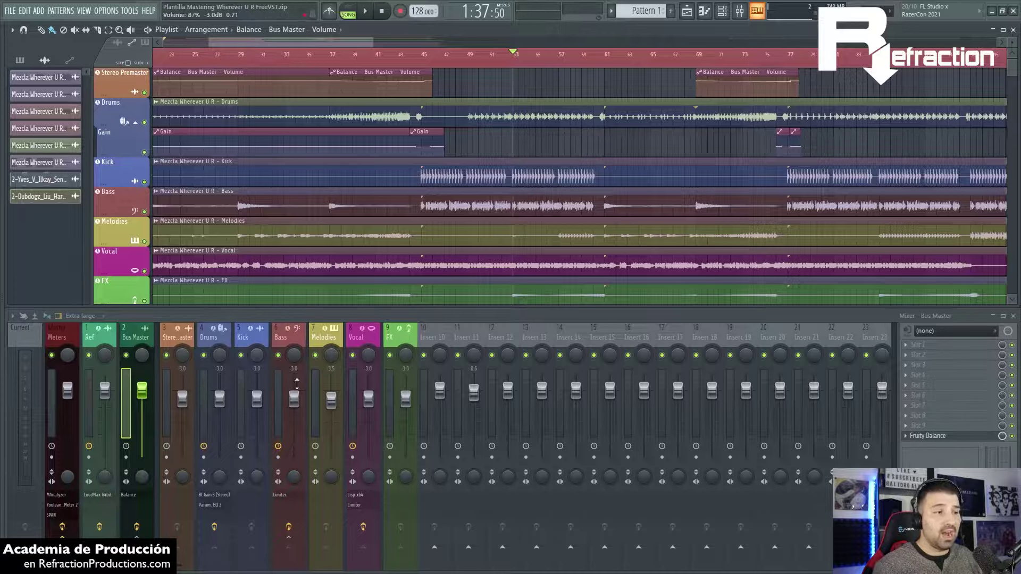
{"action": "left_click_drag", "start_coordinate": [405, 399], "coordinate": [406, 391]}
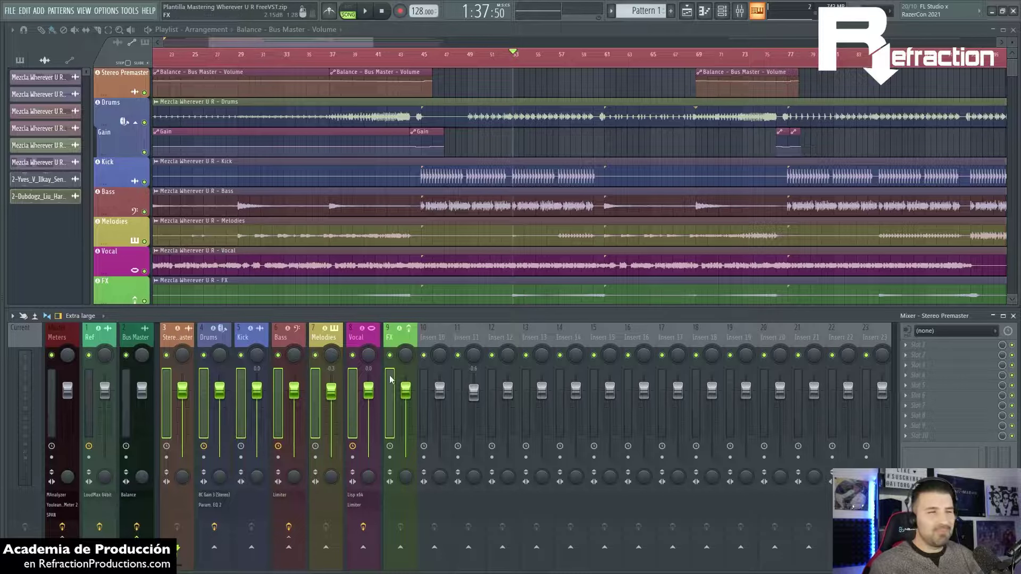
Play the full mix from bar 53 to hear the stems together.
{"action": "right_click", "coordinate": [426, 63]}
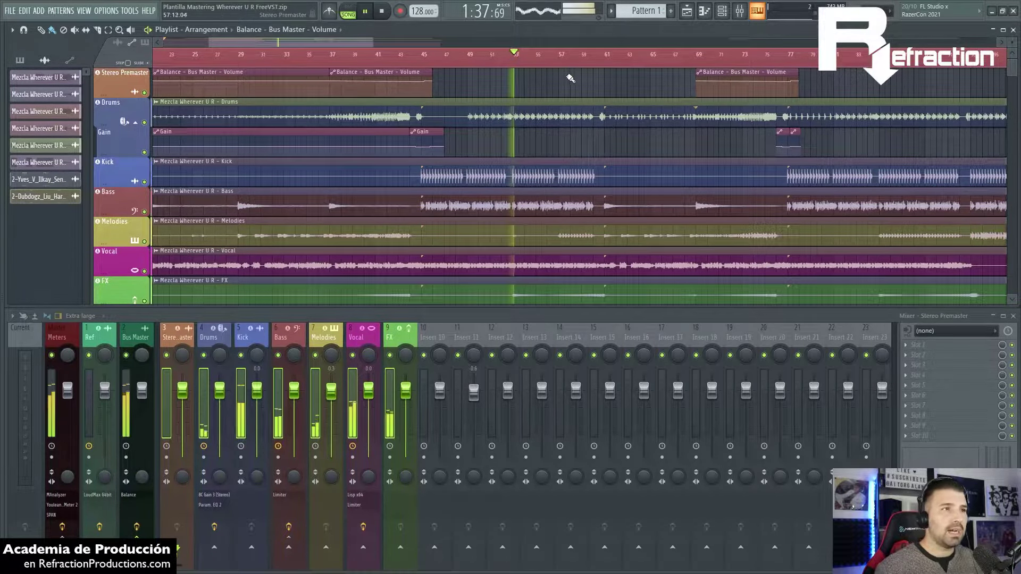
{"action": "left_click", "coordinate": [422, 55]}
{"action": "key", "text": "space"}
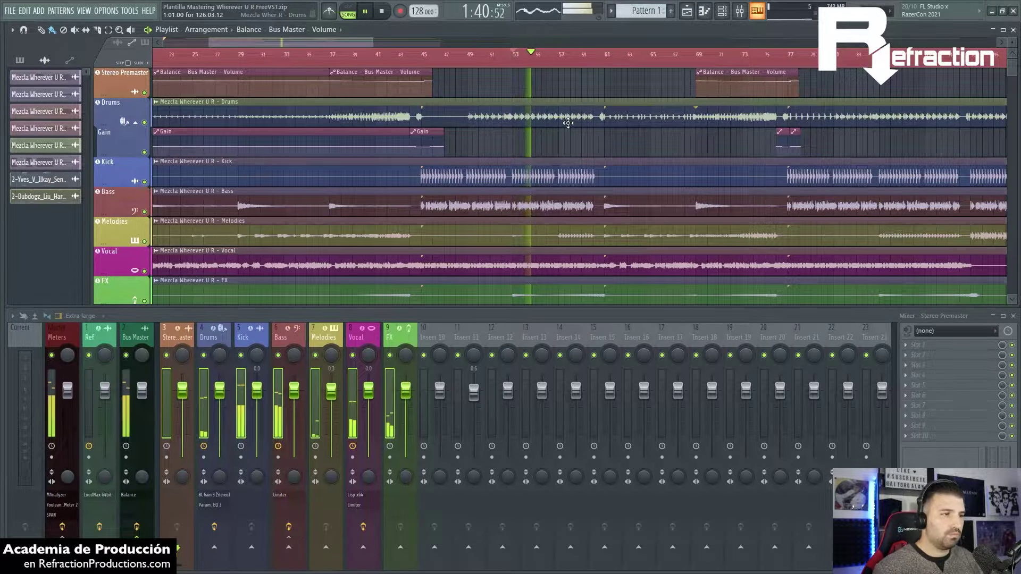
Solo the Drums playlist track, play it from bar 49 and select the Drums mixer track.
{"action": "key", "text": "space"}
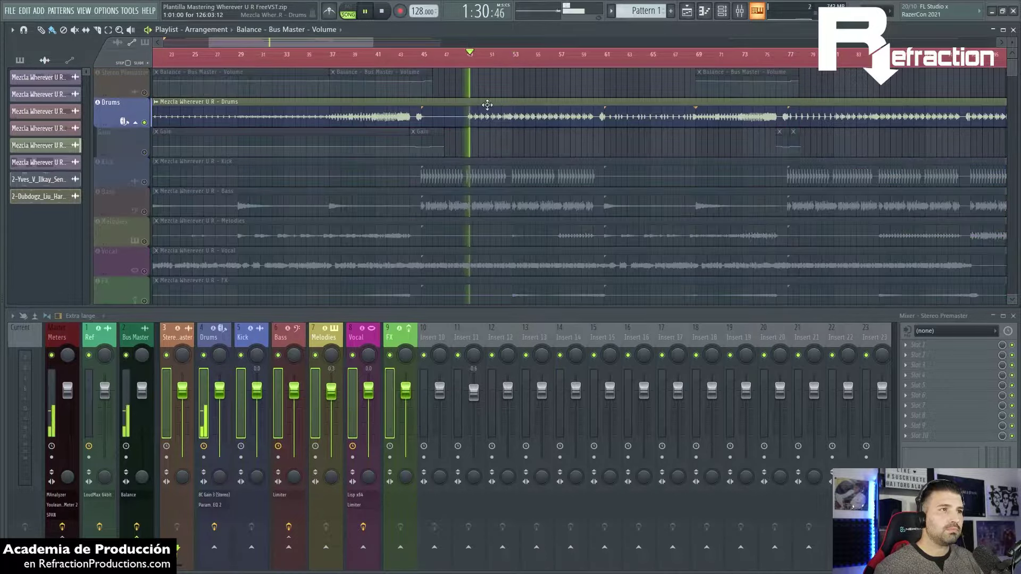
{"action": "left_click", "coordinate": [221, 332]}
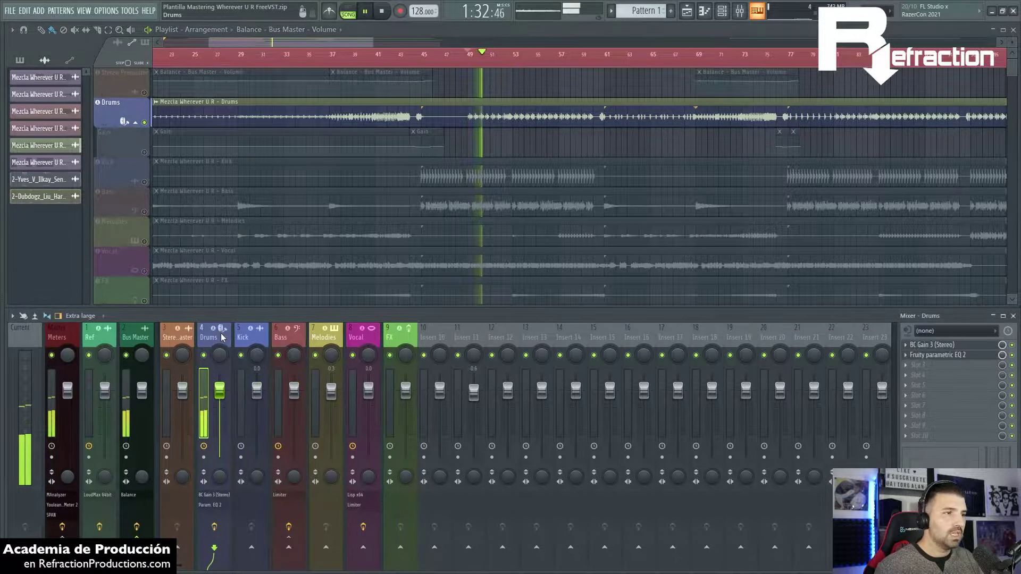
{"action": "key", "text": "space"}
Enable the Vocal playlist track alongside the soloed Drums and play both from just before bar 44.
{"action": "scroll", "coordinate": [411, 164], "scroll_direction": "up", "scroll_amount": 3}
{"action": "scroll", "coordinate": [402, 174], "scroll_direction": "up", "scroll_amount": 3}
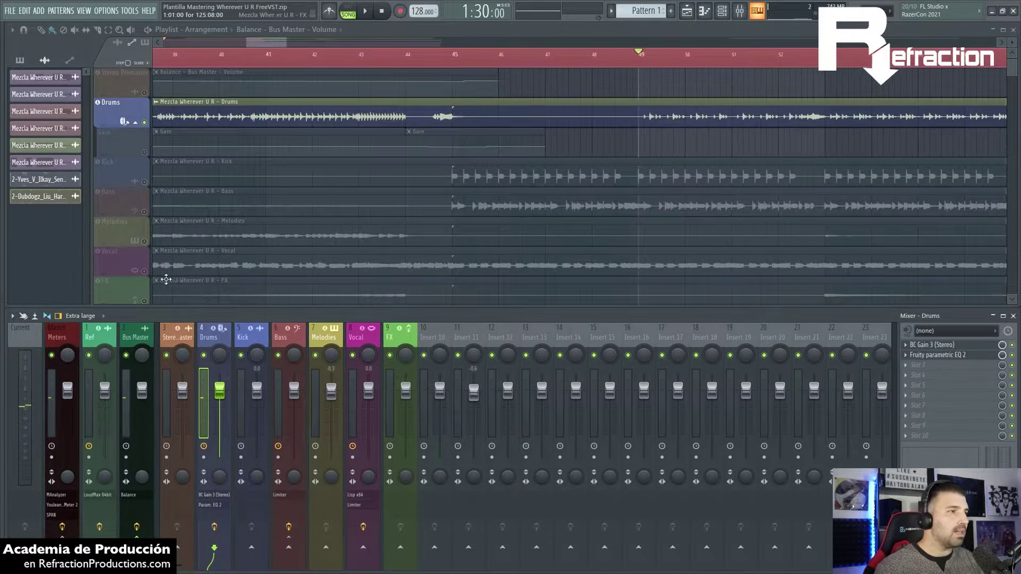
{"action": "left_click", "coordinate": [97, 251]}
{"action": "left_click", "coordinate": [402, 54]}
{"action": "key", "text": "space"}
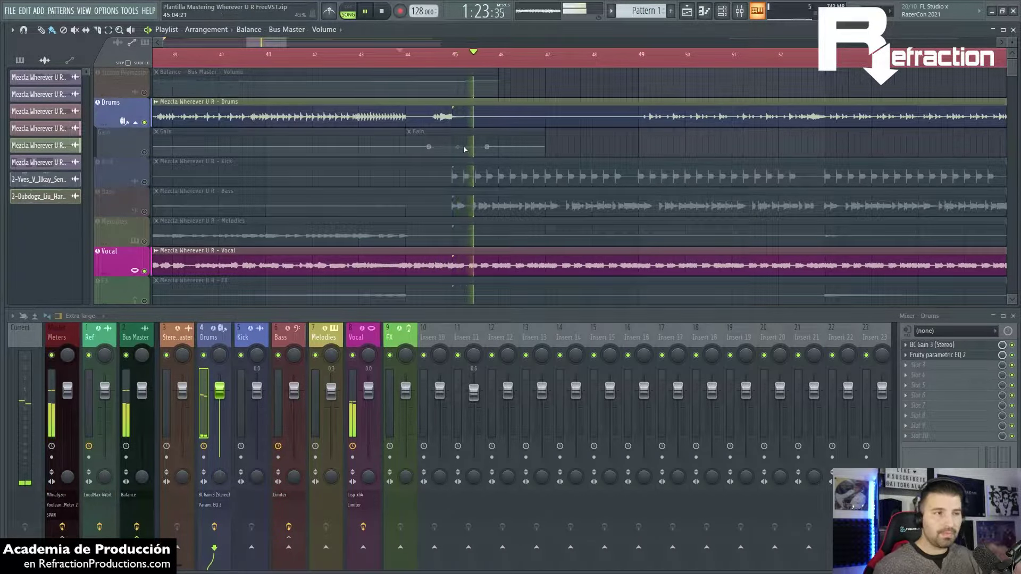
{"action": "key", "text": "space"}
Enable the Gain automation track and inspect the BC Gain 3 (Stereo) plugin on the Drums mixer track.
{"action": "scroll", "coordinate": [430, 160], "scroll_direction": "up", "scroll_amount": 5}
{"action": "left_click", "coordinate": [144, 152]}
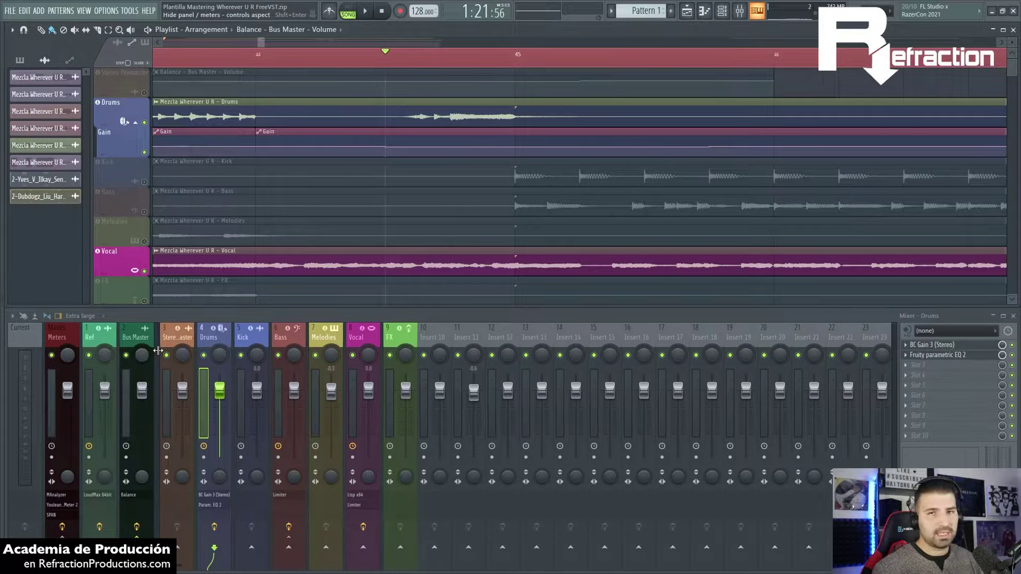
{"action": "left_click", "coordinate": [950, 346]}
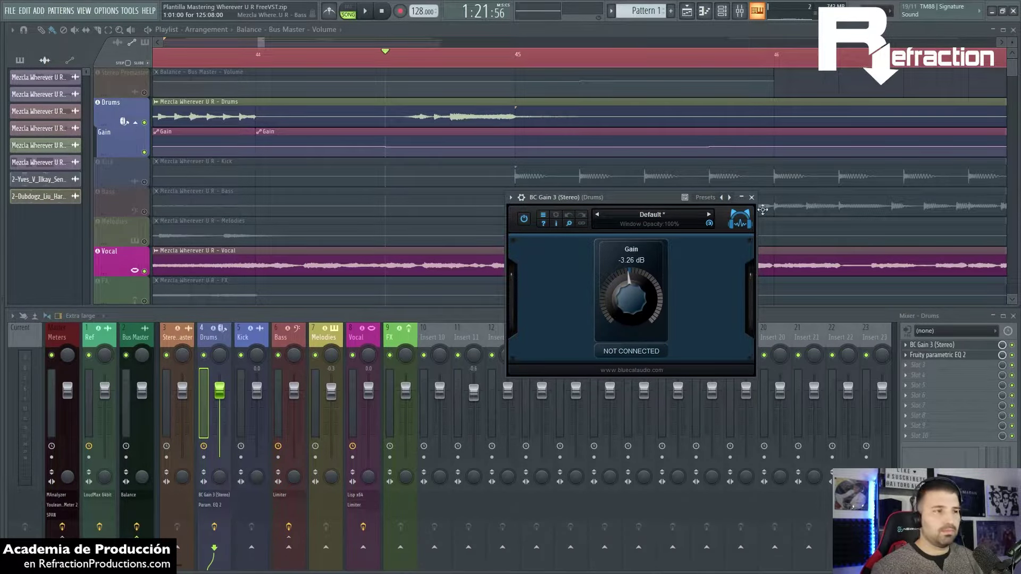
{"action": "left_click", "coordinate": [752, 197]}
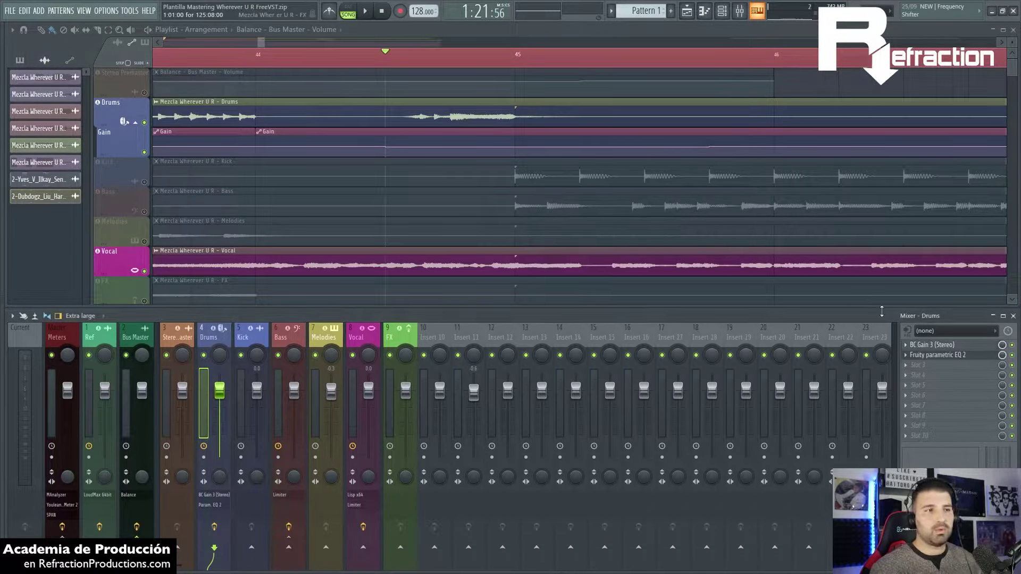
Check the gain in BC Gain 3 (Stereo) on the Drums mixer track, close it and play Drums with Vocal just before bar 45.
{"action": "left_click", "coordinate": [936, 345]}
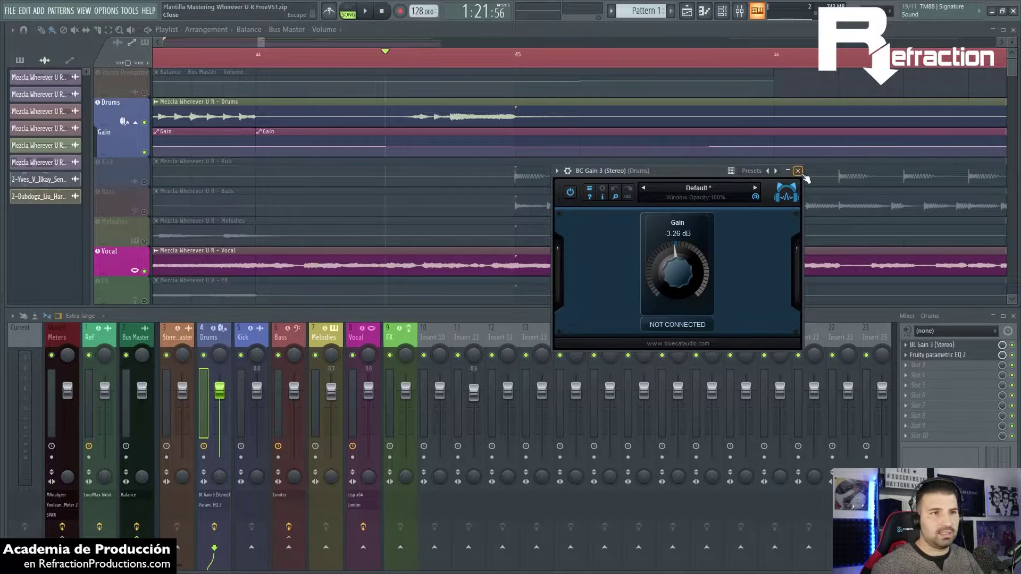
{"action": "left_click", "coordinate": [796, 172]}
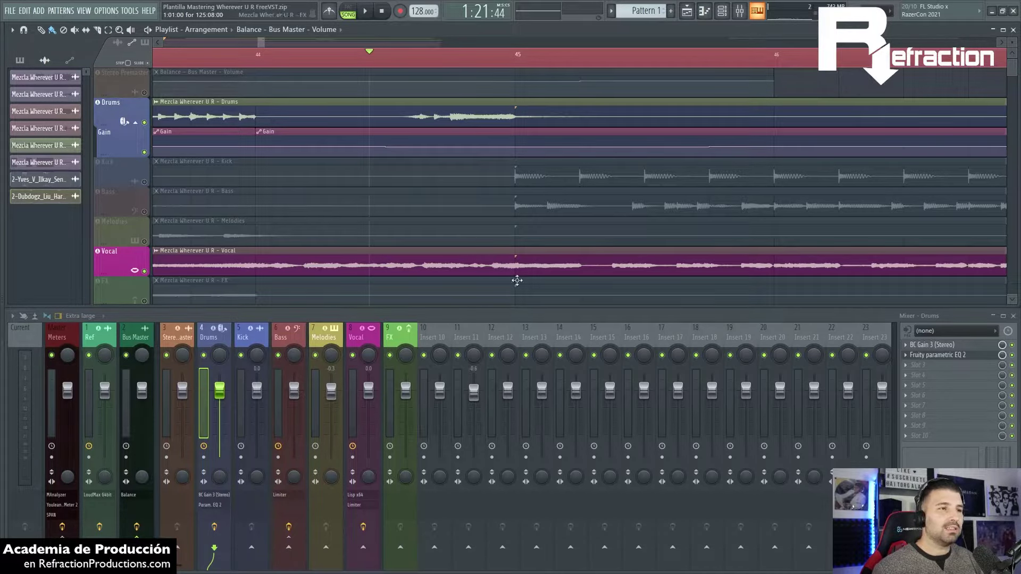
{"action": "key", "text": "space"}
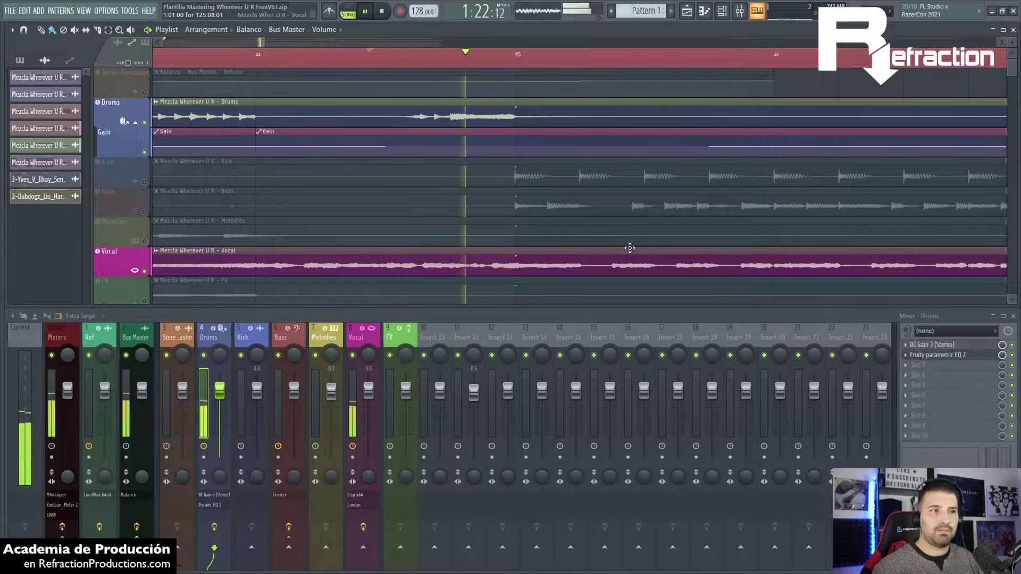
{"action": "key", "text": "space"}
{"action": "key", "text": "space"}
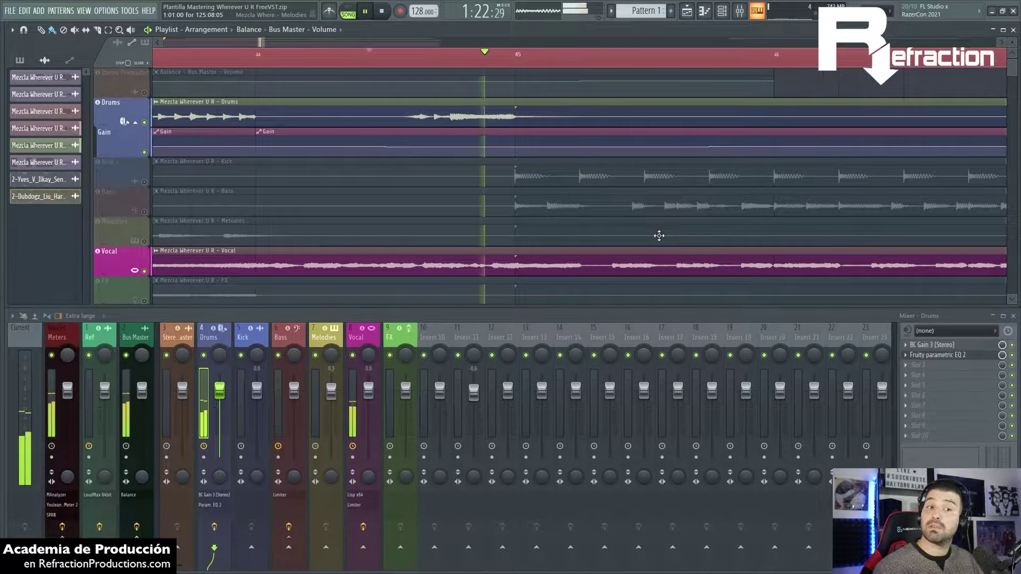
Replay the Drums and Vocal passage while switching the Gain automation track off and back on to compare levels.
{"action": "key", "text": "space"}
{"action": "key", "text": "space"}
{"action": "left_click", "coordinate": [144, 153]}
{"action": "left_click", "coordinate": [144, 153]}
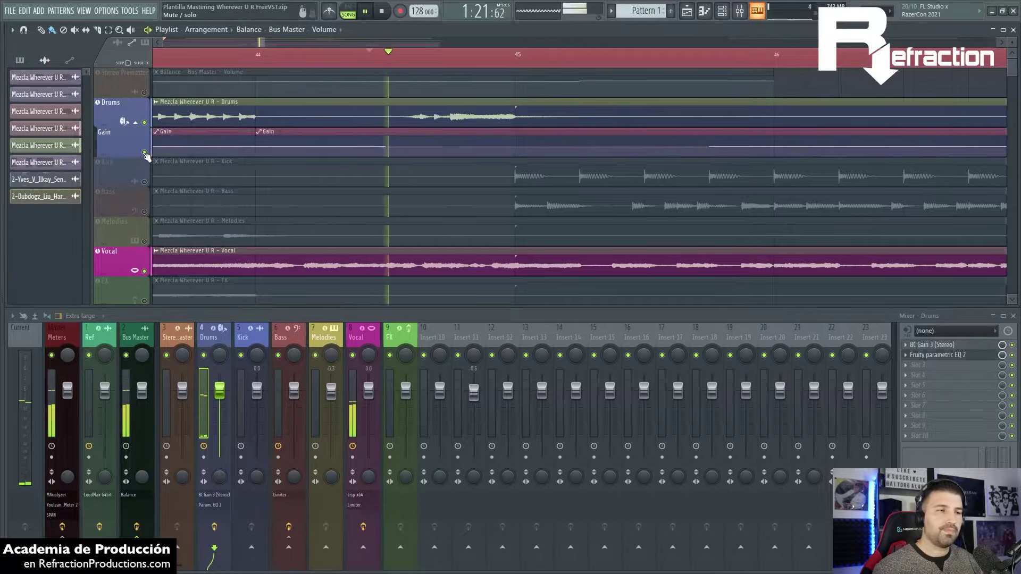
{"action": "key", "text": "space"}
Shift the band 7 high shelf in the Drums track's Fruity parametric EQ 2 slightly higher in frequency and play from bar 49.
{"action": "scroll", "coordinate": [441, 235], "scroll_direction": "down", "scroll_amount": 4}
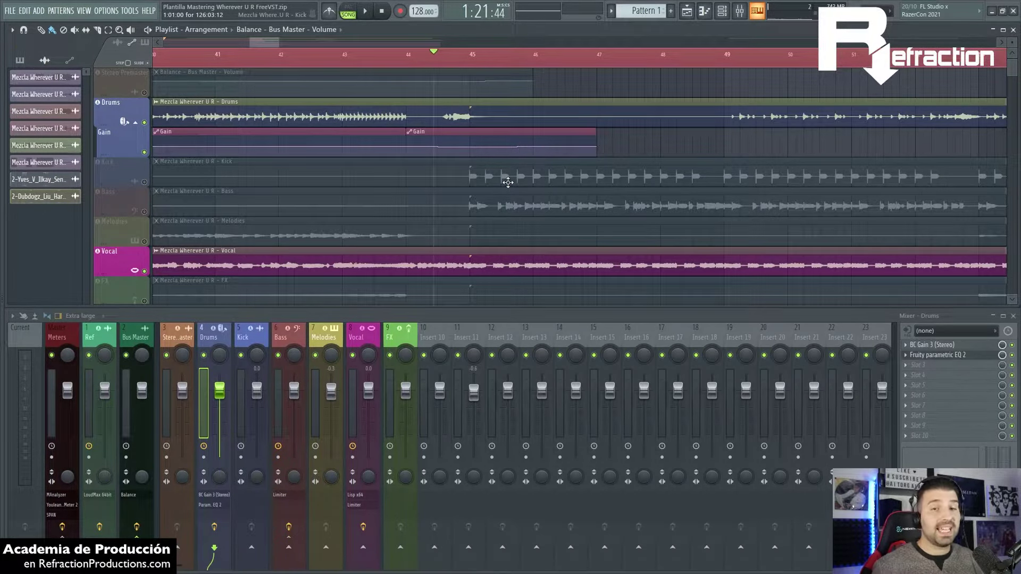
{"action": "scroll", "coordinate": [507, 182], "scroll_direction": "down", "scroll_amount": 5}
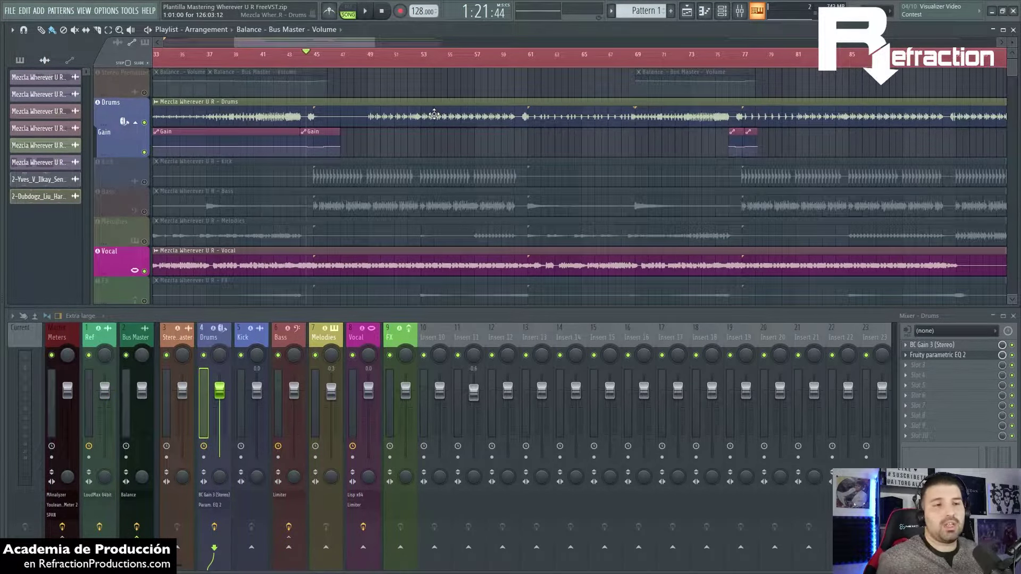
{"action": "left_click", "coordinate": [367, 60]}
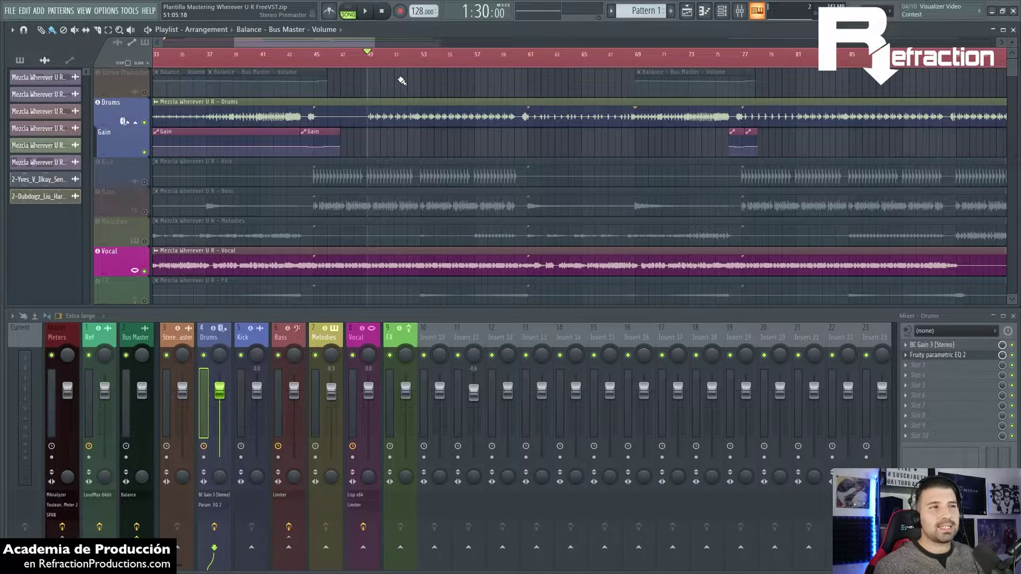
{"action": "left_click", "coordinate": [948, 360]}
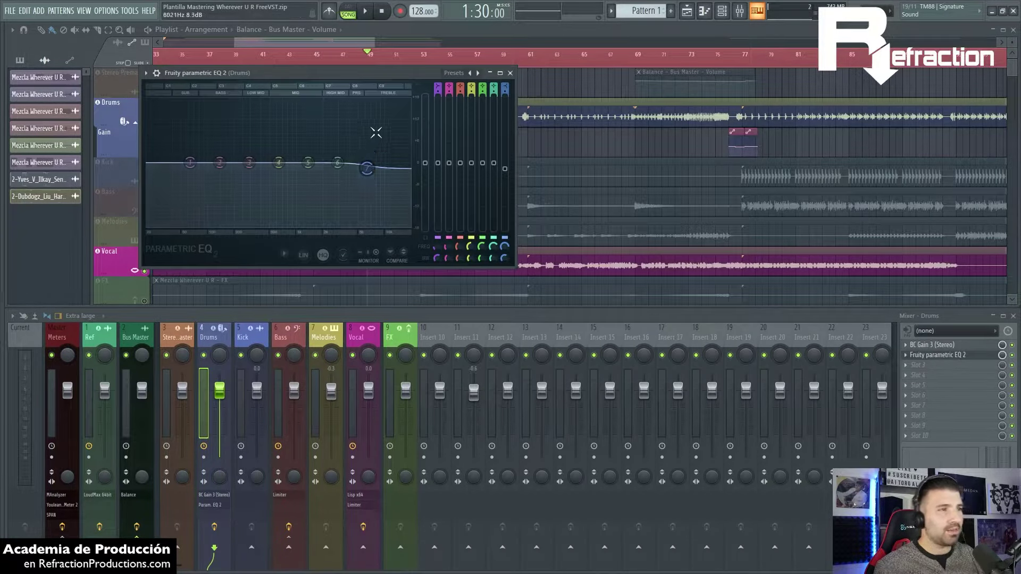
{"action": "left_click_drag", "start_coordinate": [392, 77], "coordinate": [485, 108]}
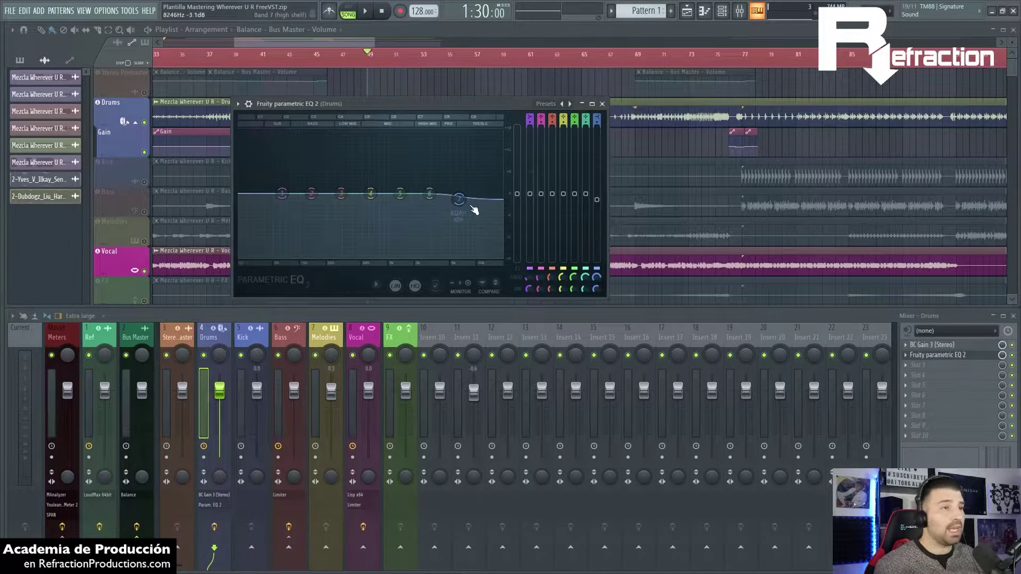
{"action": "left_click_drag", "start_coordinate": [457, 197], "coordinate": [467, 200]}
{"action": "key", "text": "space"}
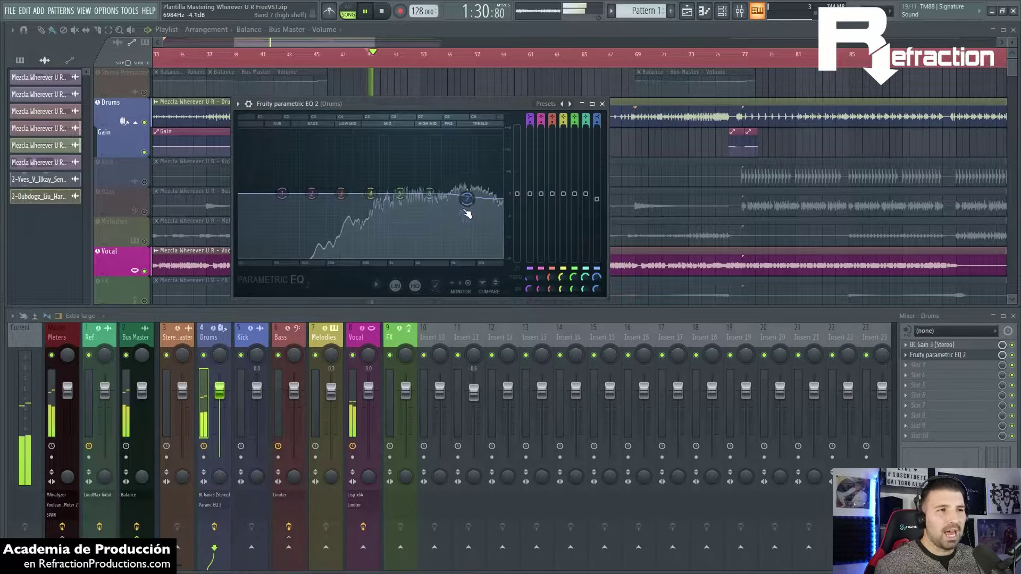
Mute the Vocal playlist track and set the Drums EQ's band 7 high shelf to about -1.6 dB at 7192 Hz during playback.
{"action": "left_click", "coordinate": [144, 271]}
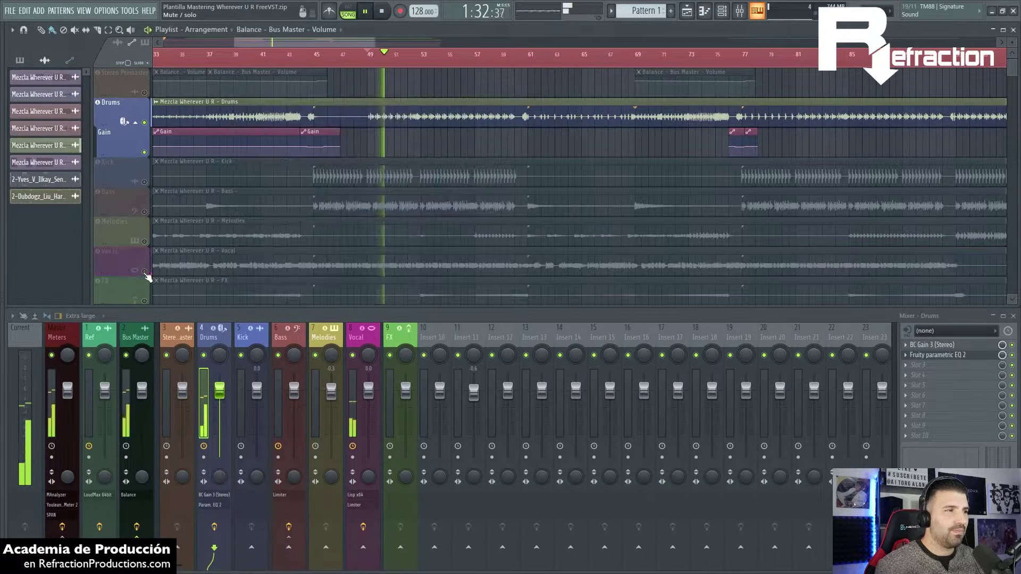
{"action": "left_click", "coordinate": [957, 355]}
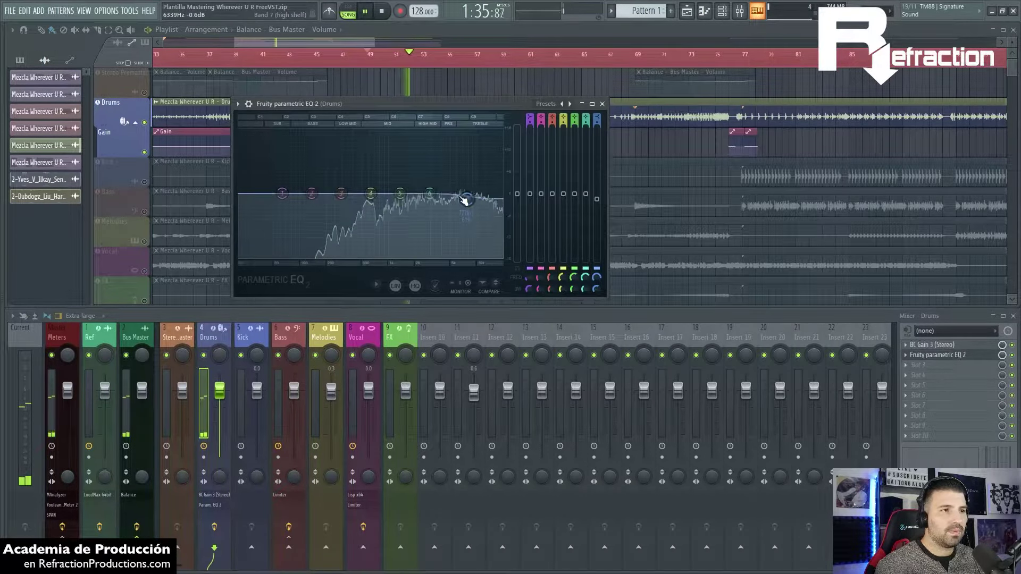
{"action": "left_click_drag", "start_coordinate": [467, 200], "coordinate": [463, 199]}
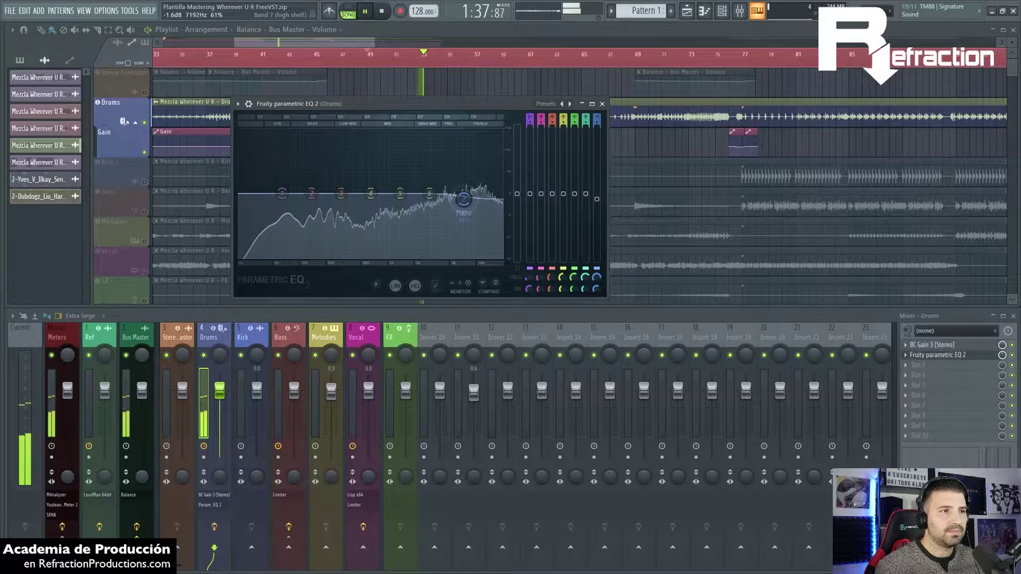
{"action": "key", "text": "space"}
{"action": "key", "text": "Escape"}
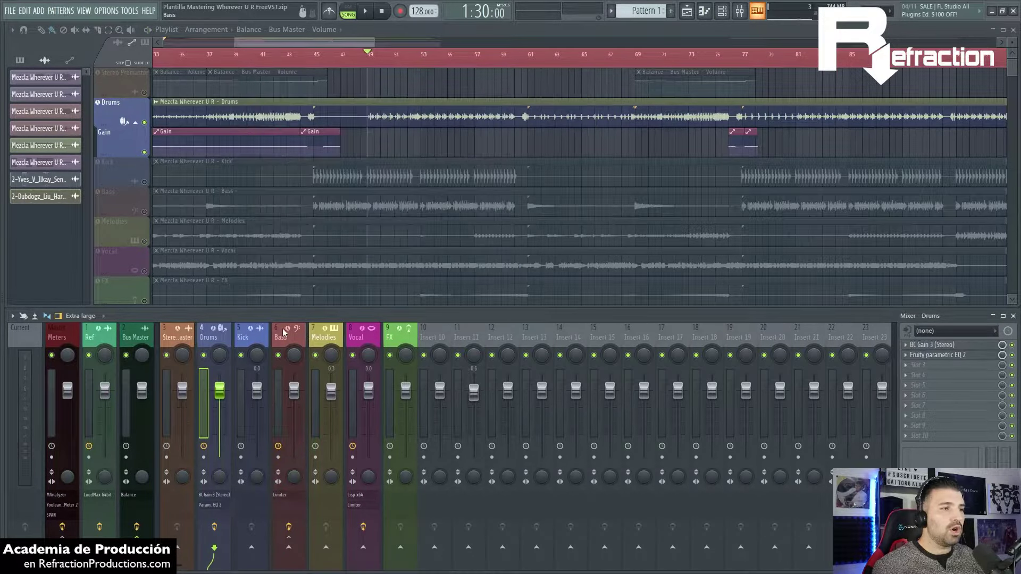
Solo the Kick playlist track, enable Bass alongside it and play both from bar 45.
{"action": "left_click", "coordinate": [287, 335]}
{"action": "left_click", "coordinate": [250, 341]}
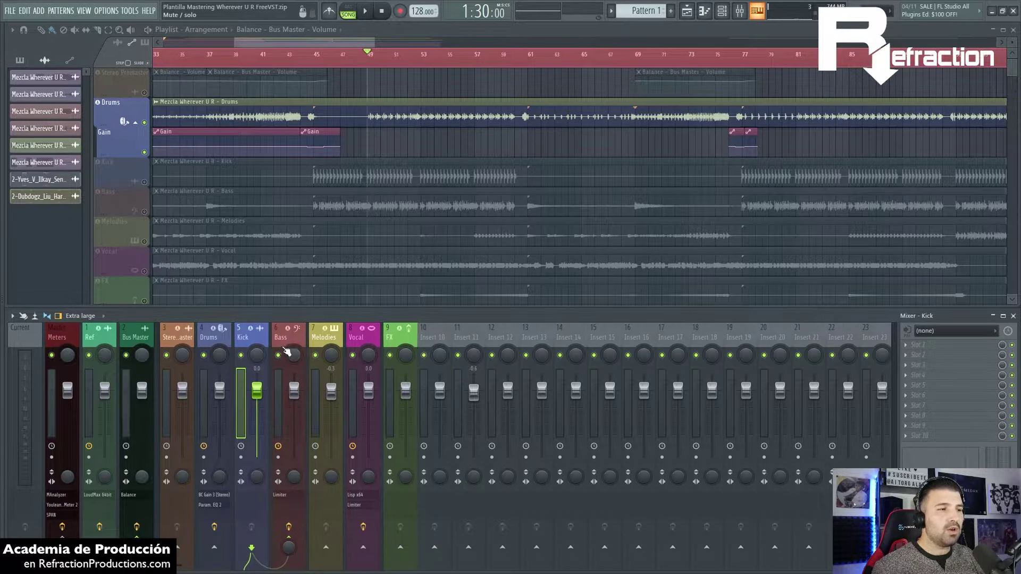
{"action": "right_click", "coordinate": [144, 182]}
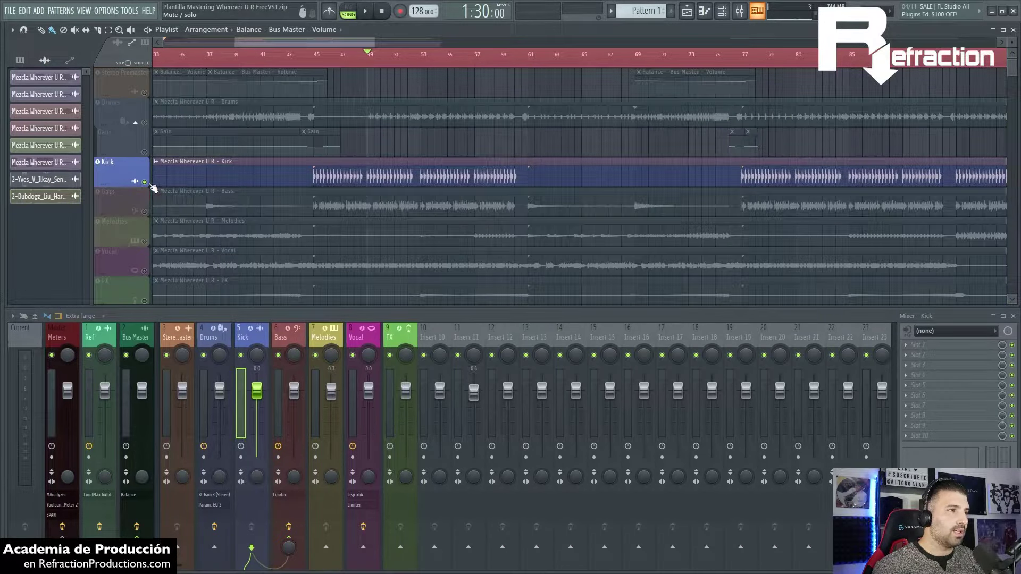
{"action": "left_click", "coordinate": [144, 212]}
{"action": "key", "text": "space"}
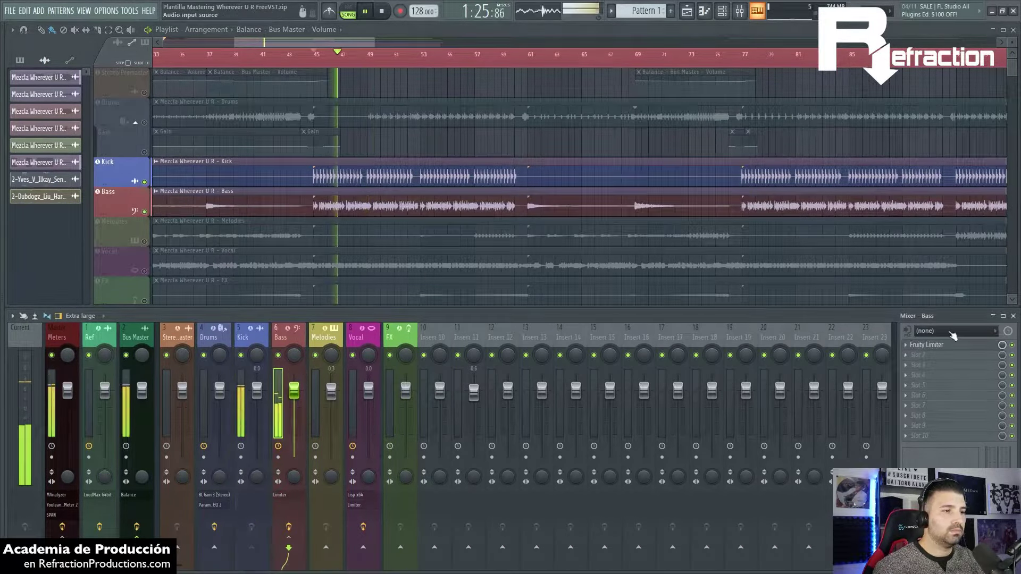
Bypass and re-enable Fruity Limiter on the Bass mixer track during playback to compare the bass with and without it.
{"action": "left_click", "coordinate": [1013, 345]}
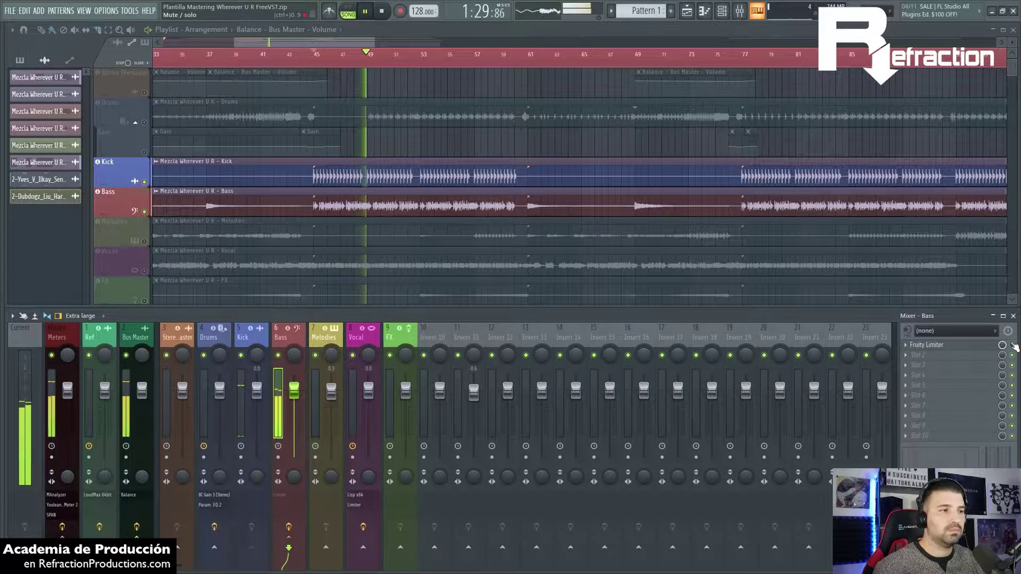
{"action": "left_click", "coordinate": [1013, 345]}
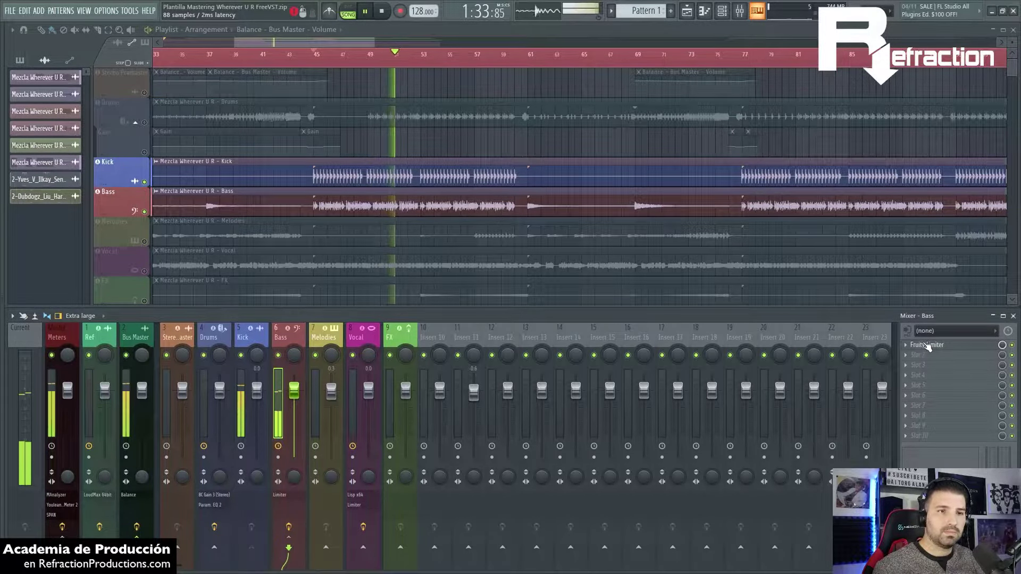
{"action": "key", "text": "space"}
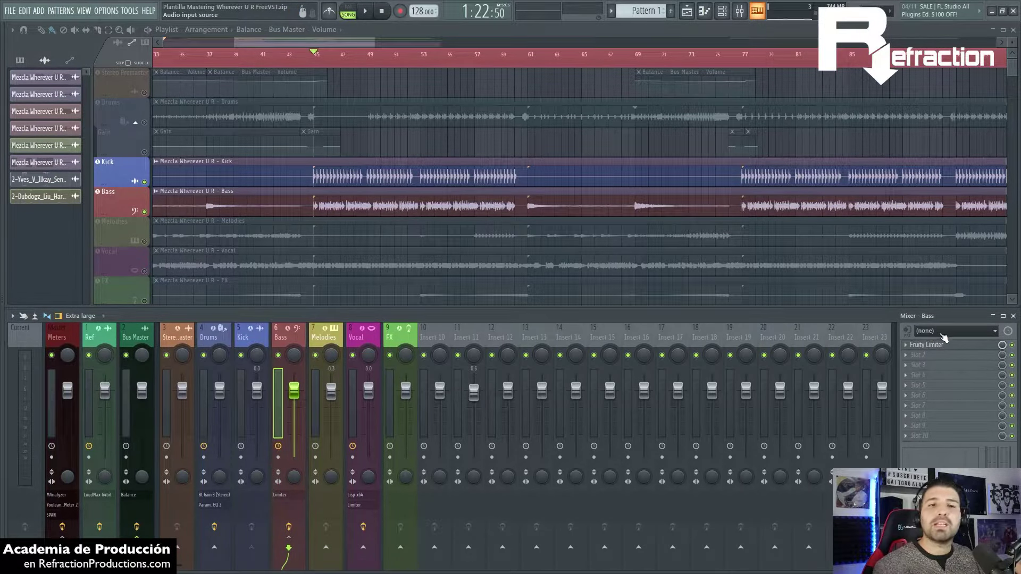
Open the Bass track's Fruity Limiter, play Kick and Bass to examine the sidechain compression curve, and close the plugin.
{"action": "left_click", "coordinate": [937, 345]}
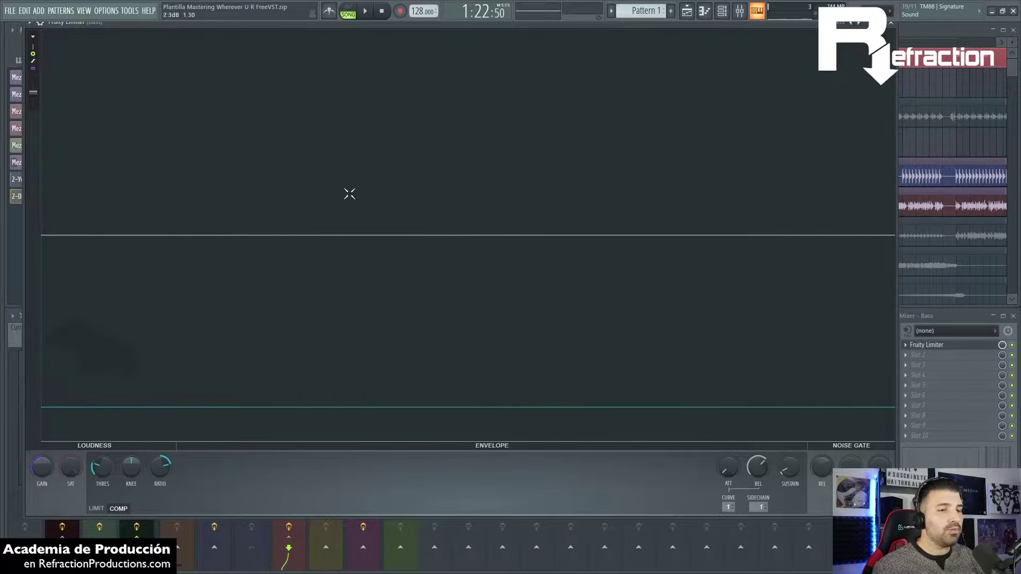
{"action": "left_click_drag", "start_coordinate": [413, 26], "coordinate": [443, 67]}
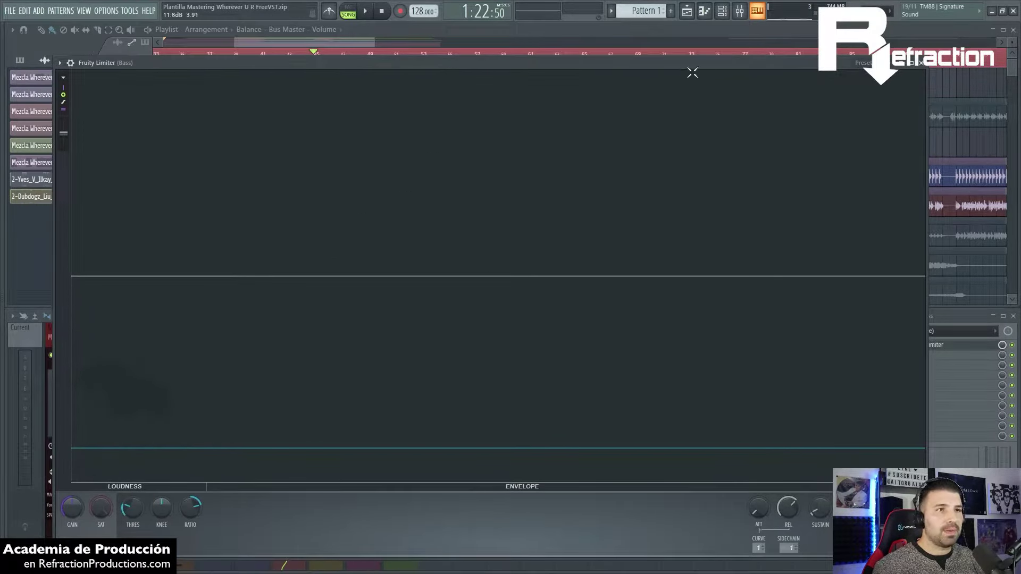
{"action": "key", "text": "space"}
{"action": "left_click_drag", "start_coordinate": [694, 65], "coordinate": [646, 31]}
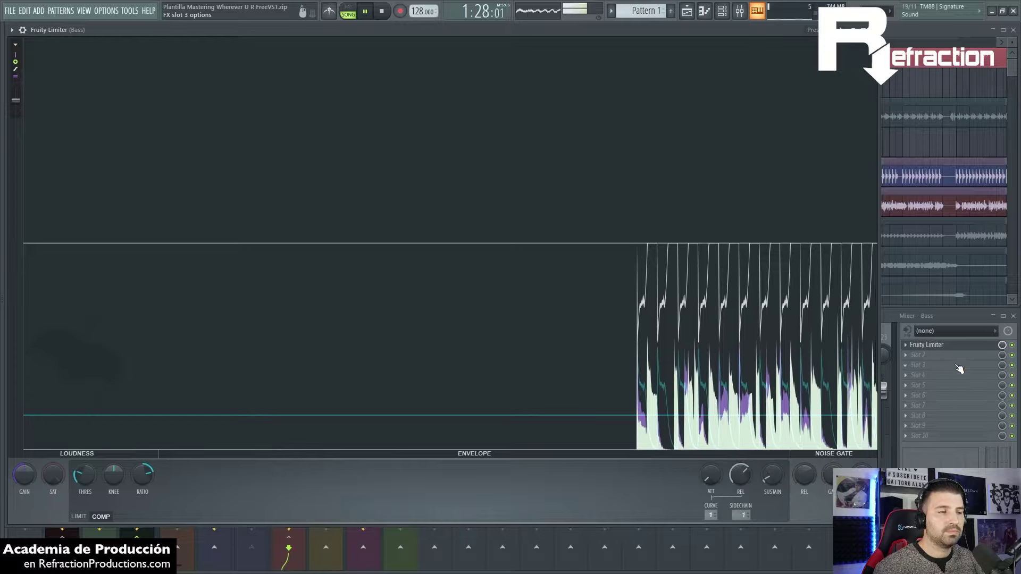
{"action": "key", "text": "space"}
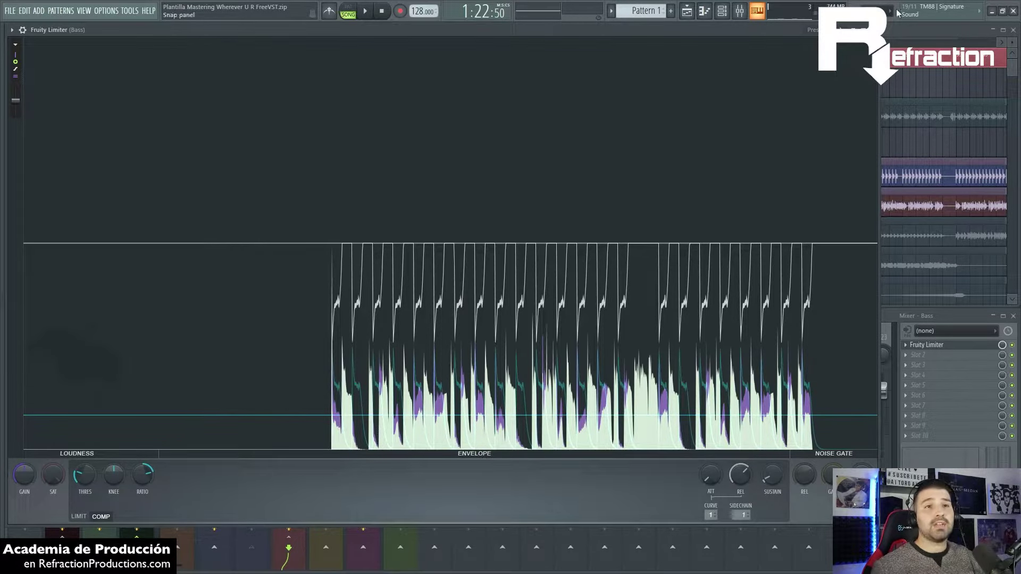
{"action": "left_click", "coordinate": [872, 29]}
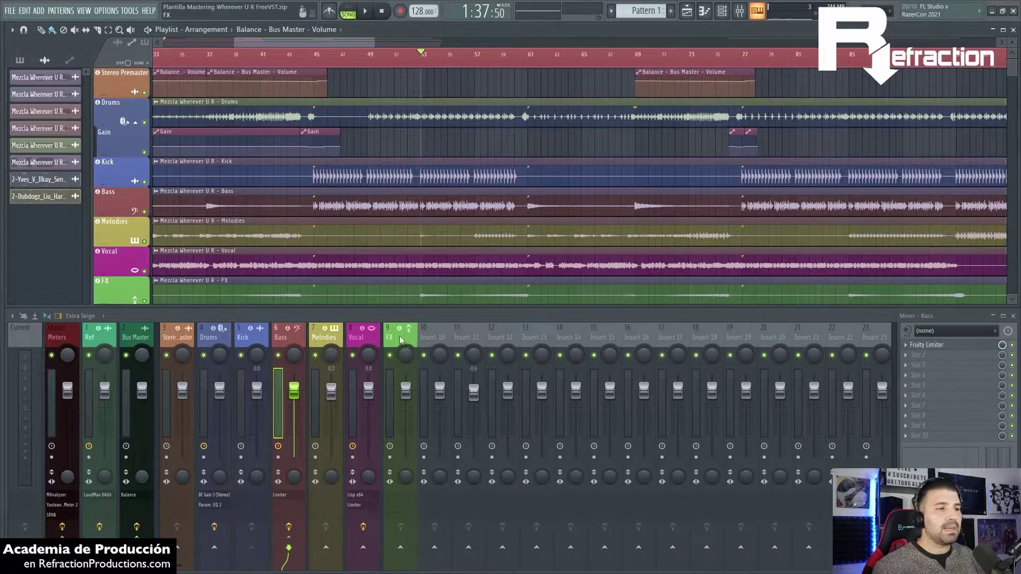
Place the playhead at bar 61 and set the Reduction in Lisp x64 on the Vocal mixer track to about 6.4 dB.
{"action": "left_click", "coordinate": [361, 340]}
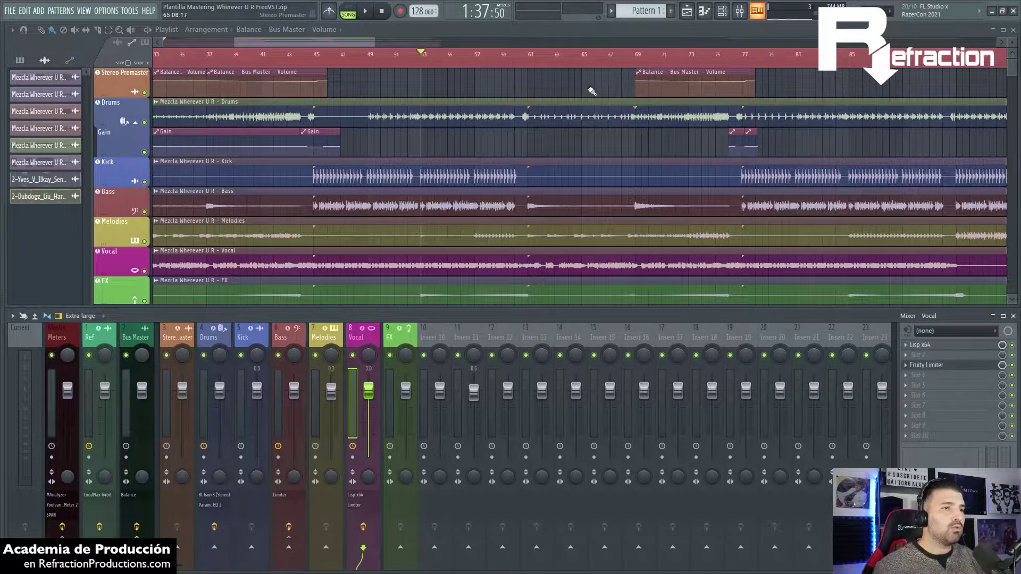
{"action": "left_click", "coordinate": [532, 64]}
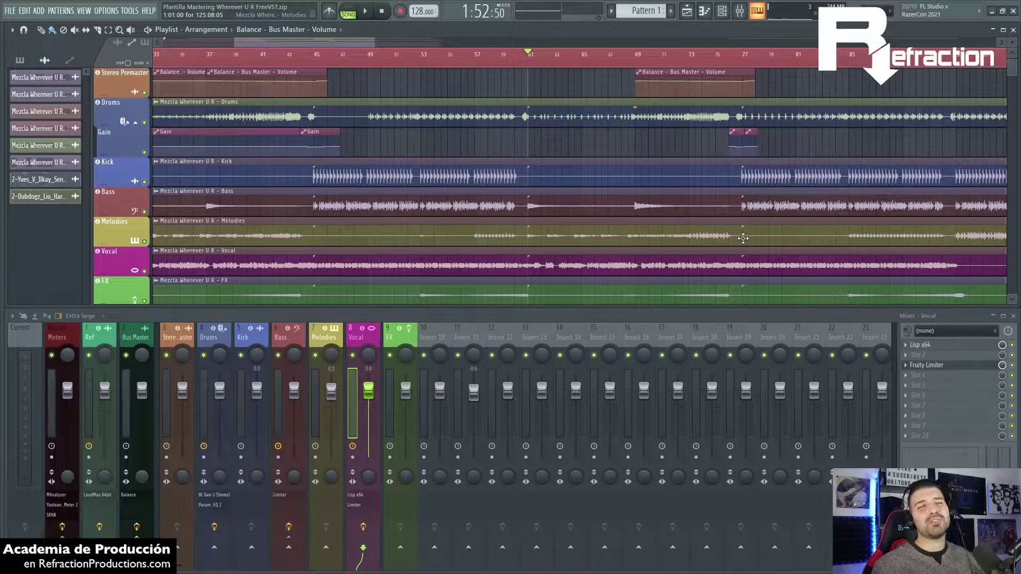
{"action": "left_click", "coordinate": [920, 344]}
{"action": "left_click_drag", "start_coordinate": [831, 104], "coordinate": [705, 136]}
{"action": "left_click_drag", "start_coordinate": [506, 189], "coordinate": [509, 218]}
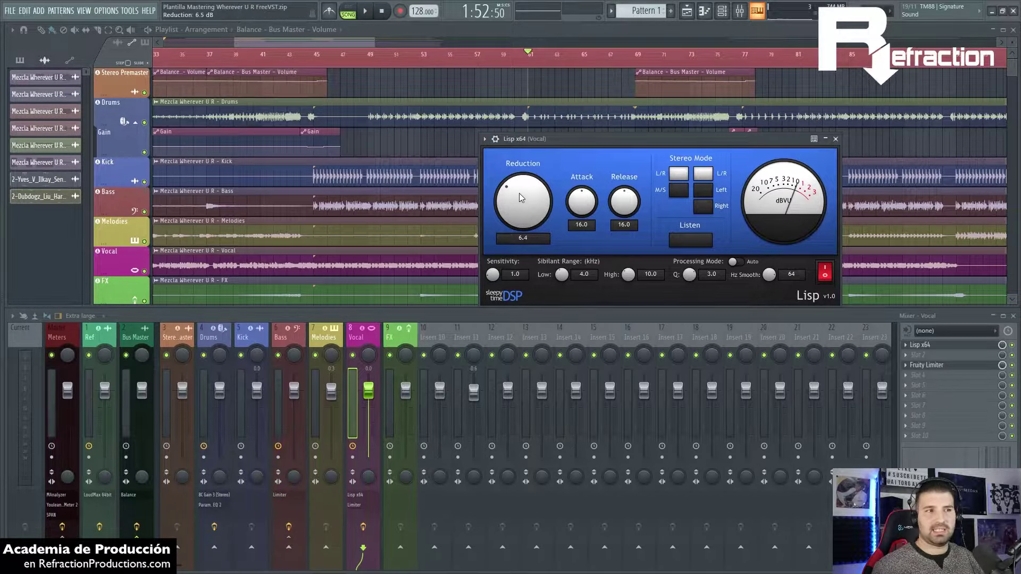
{"action": "left_click", "coordinate": [836, 139]}
Set the ceiling of the Vocal track's Fruity Limiter to about -10.4 dB while playing from bar 61.
{"action": "left_click", "coordinate": [951, 366]}
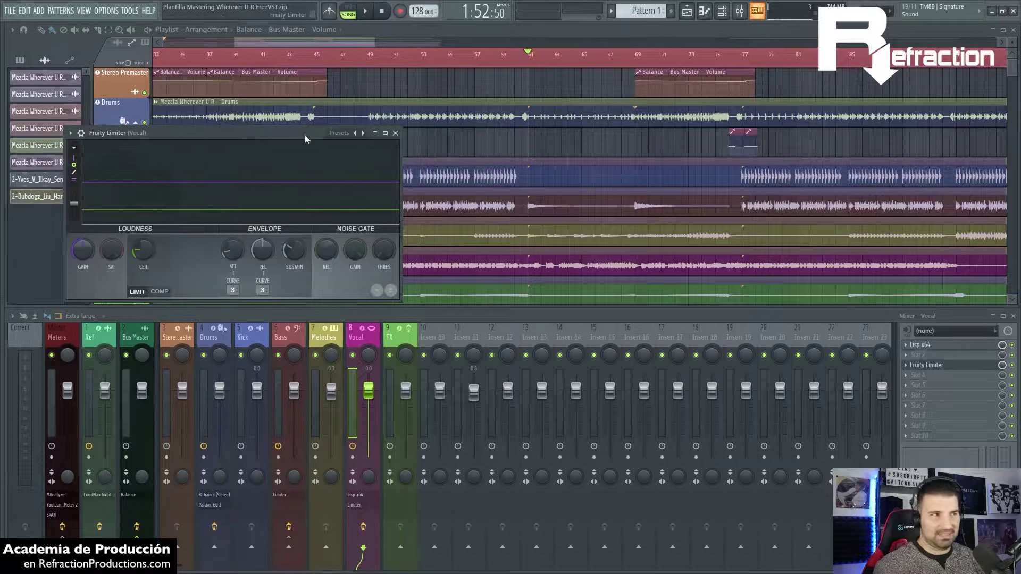
{"action": "left_click_drag", "start_coordinate": [306, 134], "coordinate": [605, 341]}
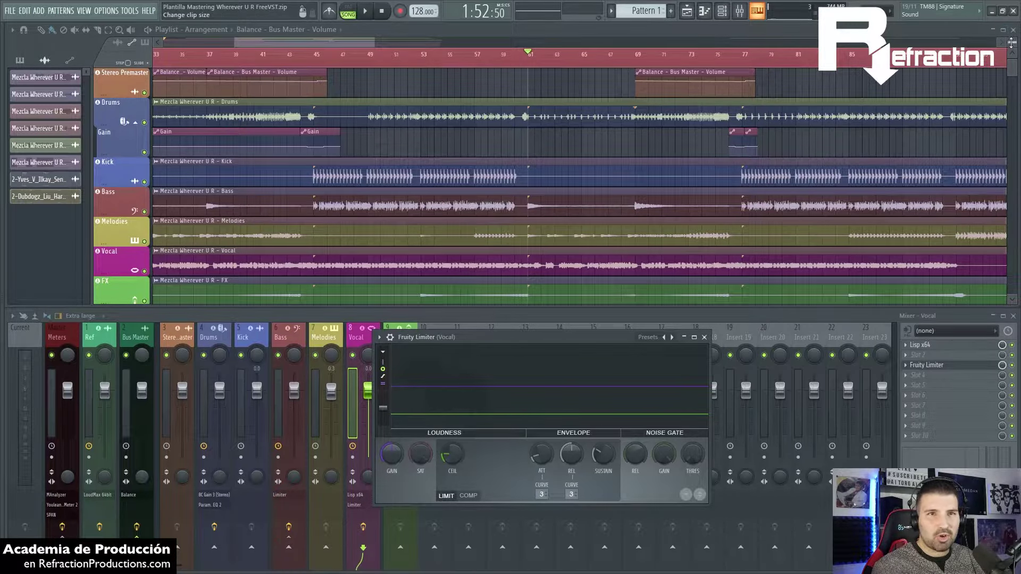
{"action": "scroll", "coordinate": [851, 213], "scroll_direction": "up", "scroll_amount": 3}
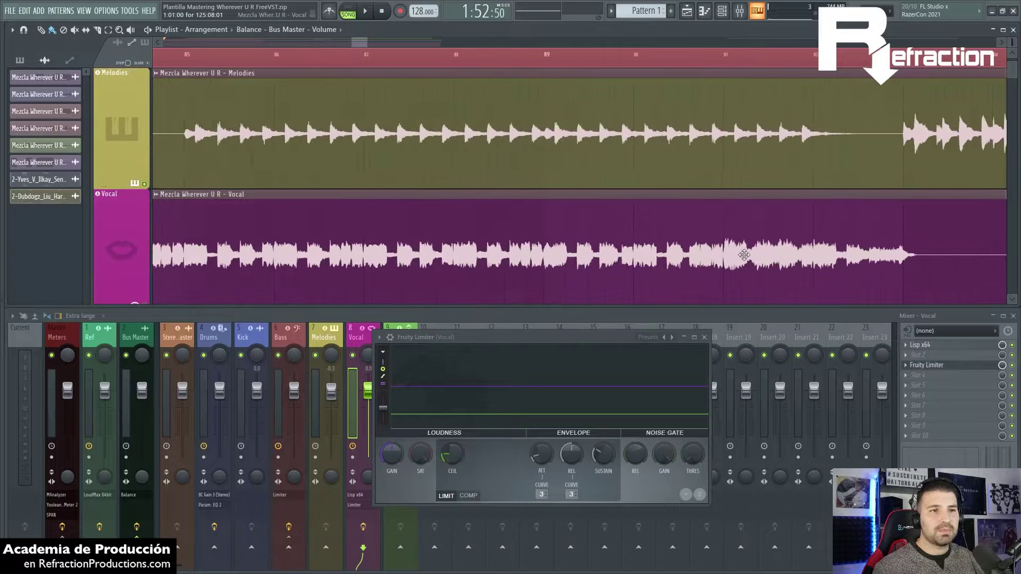
{"action": "scroll", "coordinate": [516, 232], "scroll_direction": "up", "scroll_amount": 3}
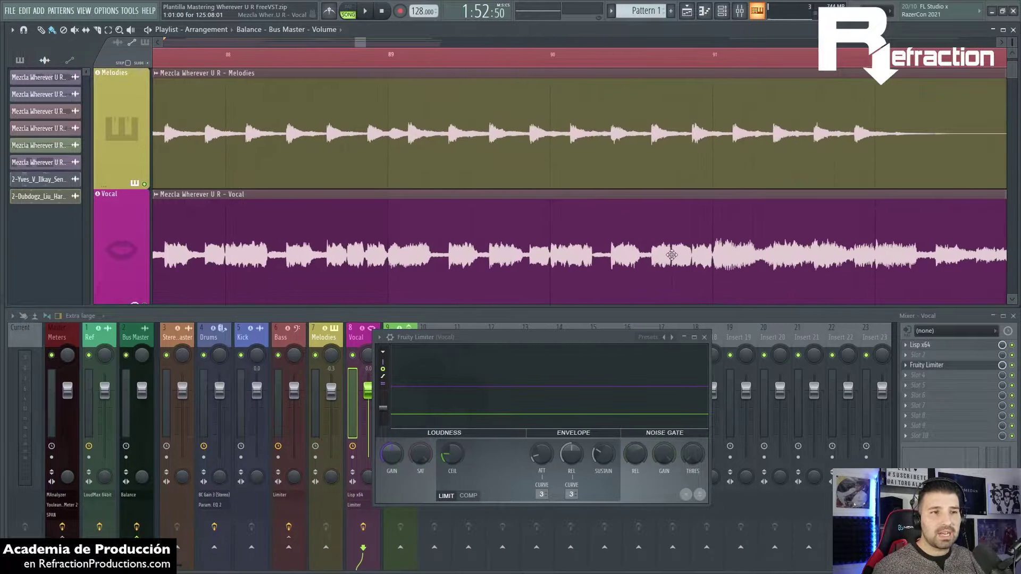
{"action": "scroll", "coordinate": [516, 233], "scroll_direction": "down", "scroll_amount": 5}
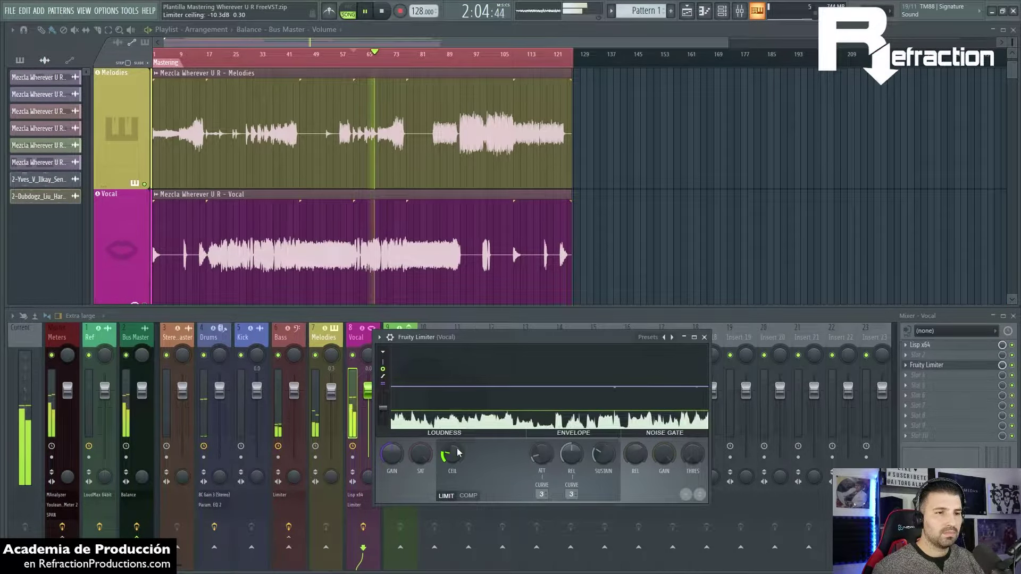
{"action": "left_click_drag", "start_coordinate": [457, 448], "coordinate": [457, 449]}
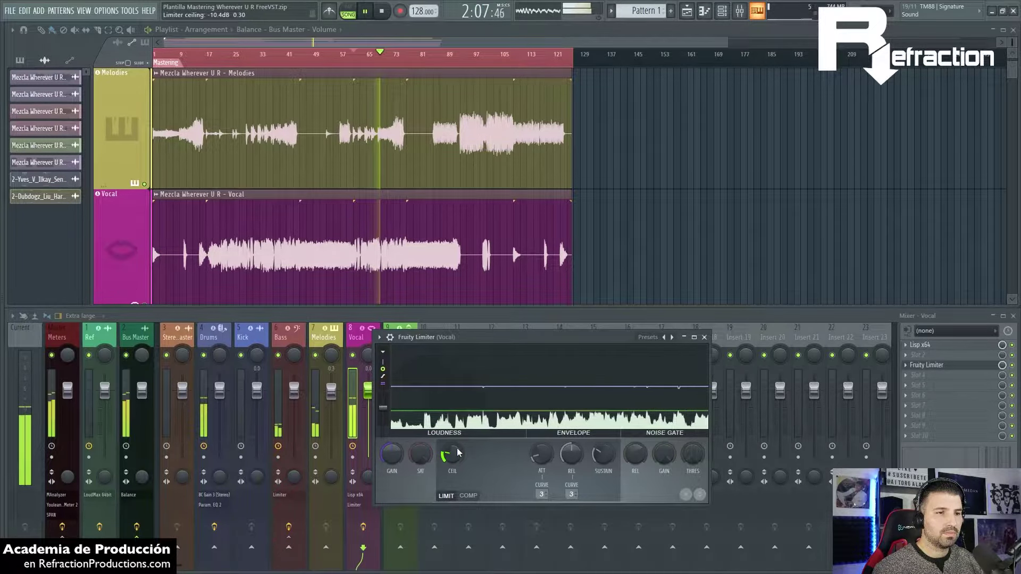
Stop playback and fine-tune the ceiling of the Vocal track's Fruity Limiter.
{"action": "key", "text": "space"}
{"action": "left_click_drag", "start_coordinate": [458, 454], "coordinate": [457, 452]}
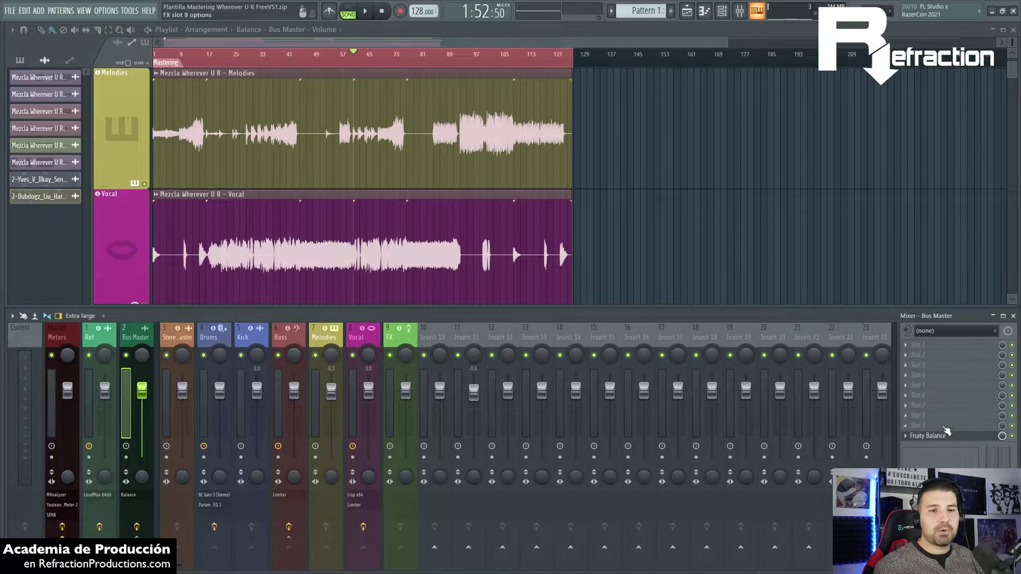
Open the Bus Master's Fruity Balance and examine its volume automation clips on the Stereo Premaster track against the reference waveform.
{"action": "left_click", "coordinate": [942, 440]}
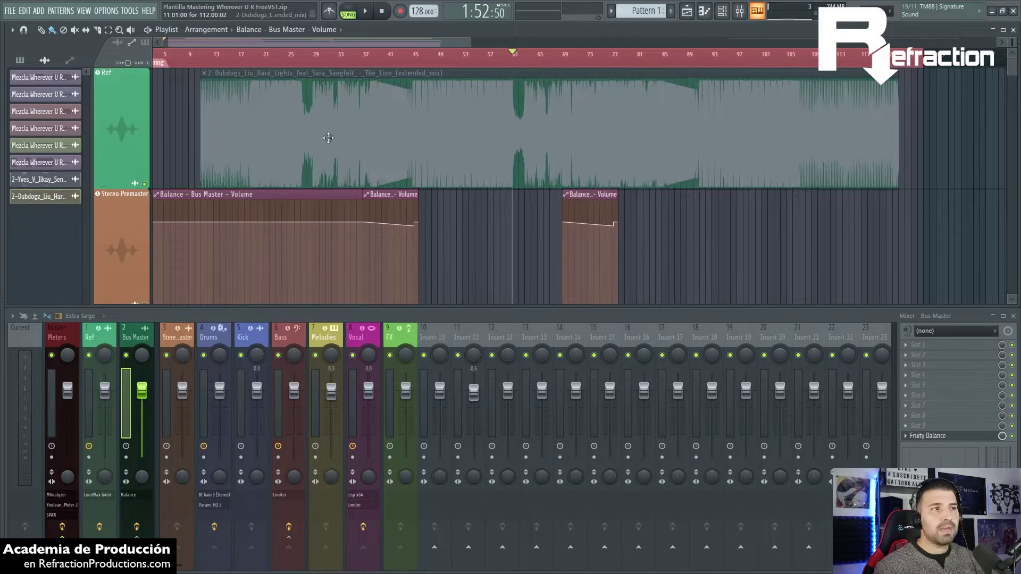
{"action": "scroll", "coordinate": [377, 147], "scroll_direction": "down", "scroll_amount": 5}
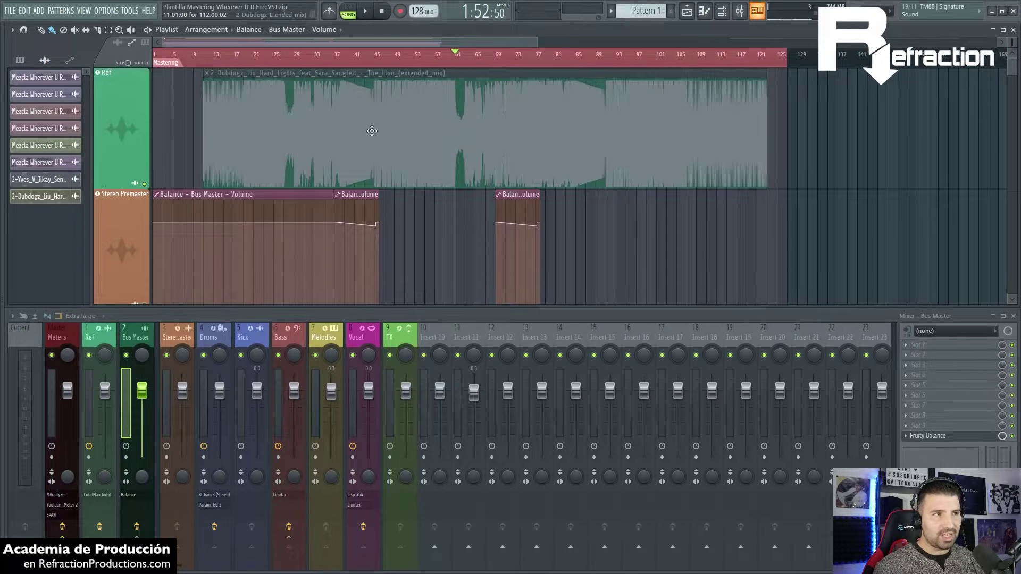
{"action": "scroll", "coordinate": [386, 124], "scroll_direction": "up", "scroll_amount": 8}
{"action": "scroll", "coordinate": [442, 147], "scroll_direction": "down", "scroll_amount": 4}
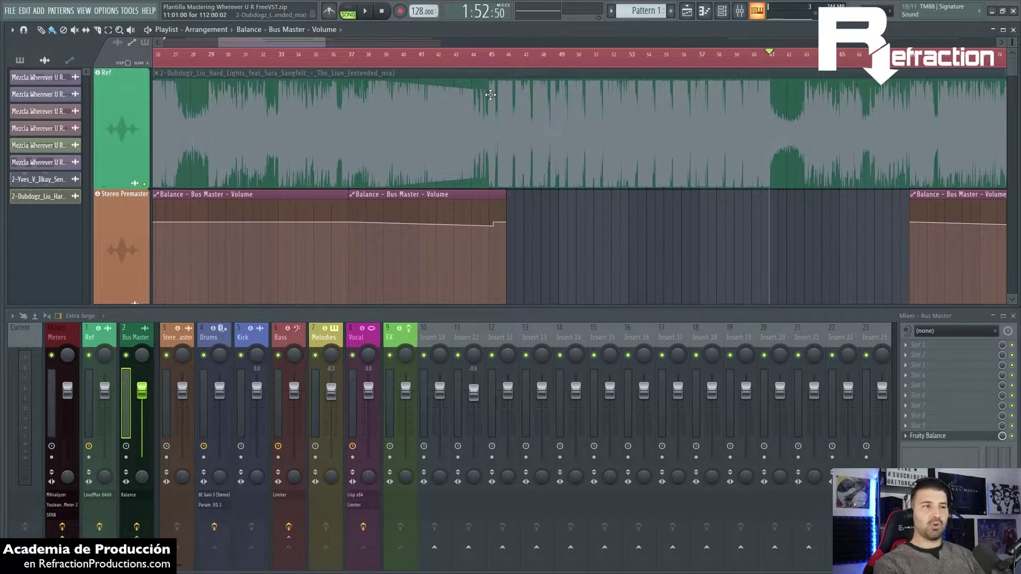
{"action": "scroll", "coordinate": [430, 112], "scroll_direction": "down", "scroll_amount": 5}
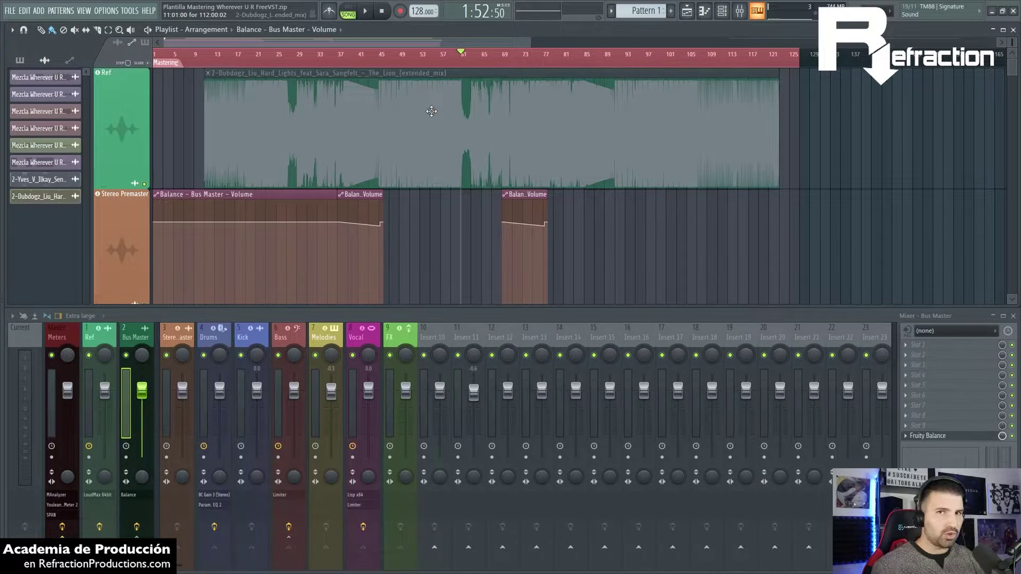
Play the transition into bar 45 and adjust the low point of the Bus Master volume automation just before the drop.
{"action": "scroll", "coordinate": [319, 209], "scroll_direction": "up", "scroll_amount": 8}
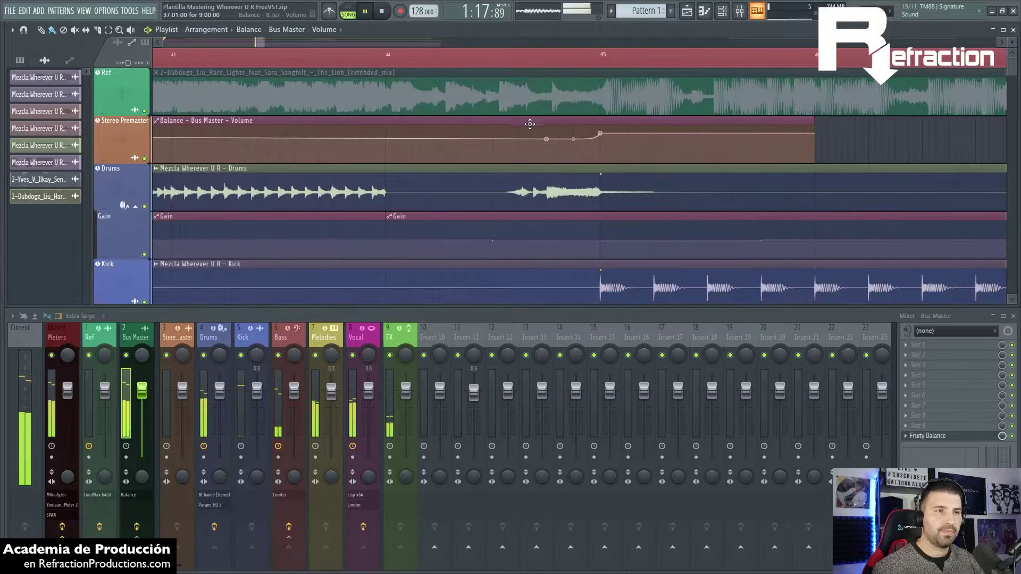
{"action": "scroll", "coordinate": [530, 124], "scroll_direction": "down", "scroll_amount": 6}
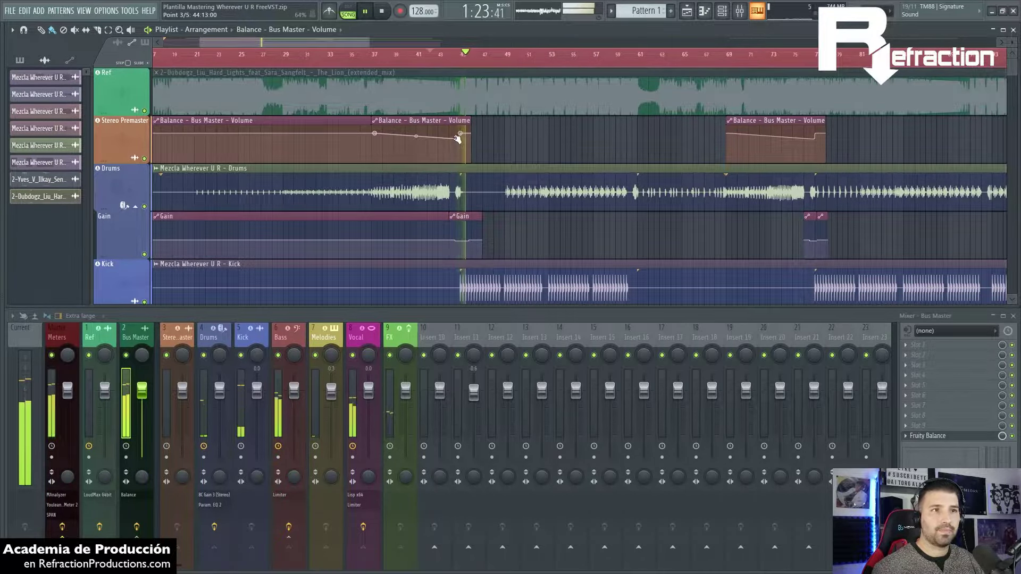
{"action": "key", "text": "space"}
{"action": "scroll", "coordinate": [478, 140], "scroll_direction": "up", "scroll_amount": 8}
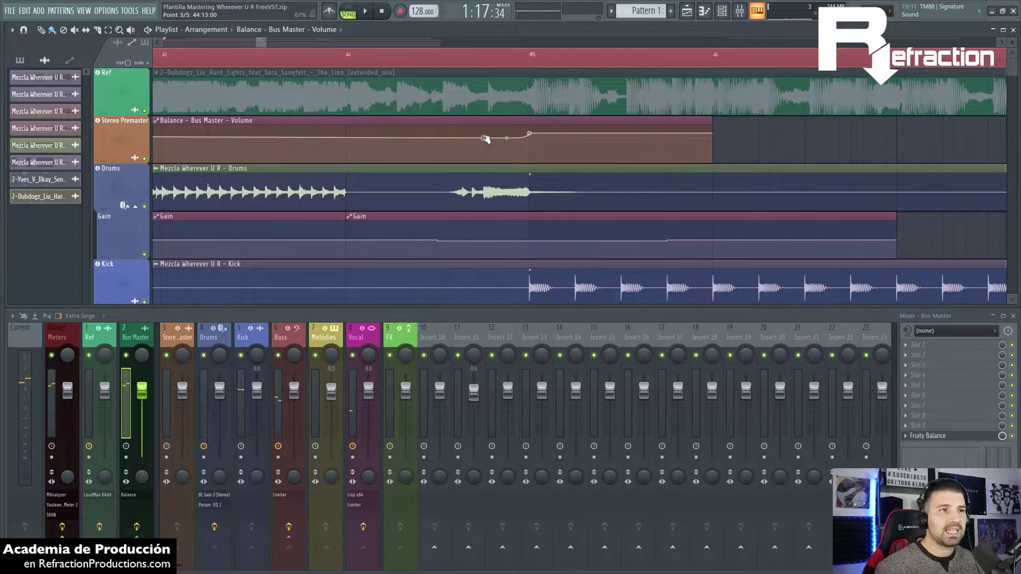
{"action": "key", "text": "space"}
{"action": "scroll", "coordinate": [502, 138], "scroll_direction": "down", "scroll_amount": 8}
{"action": "left_click_drag", "start_coordinate": [497, 137], "coordinate": [506, 137]}
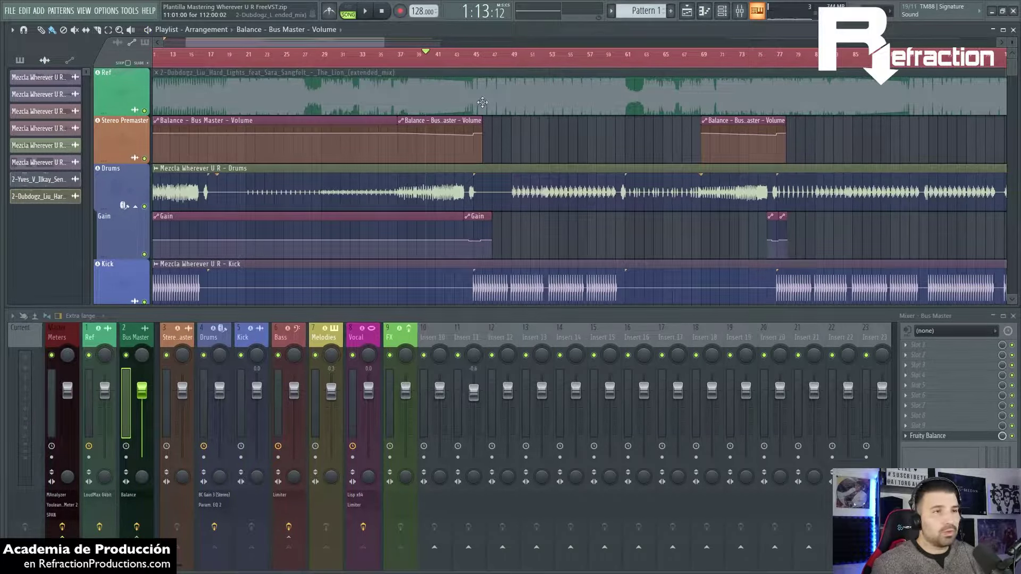
Place the playhead at bar 32 and enlarge the playlist tracks to examine the reference's build-up beside the Bus Master volume automation.
{"action": "scroll", "coordinate": [561, 145], "scroll_direction": "up", "scroll_amount": 8}
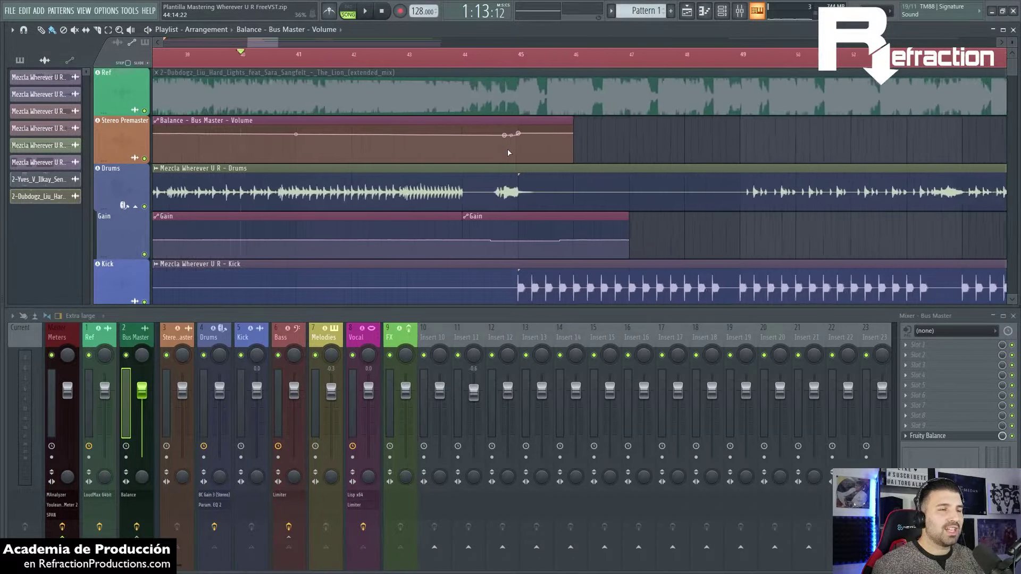
{"action": "scroll", "coordinate": [561, 145], "scroll_direction": "down", "scroll_amount": 8}
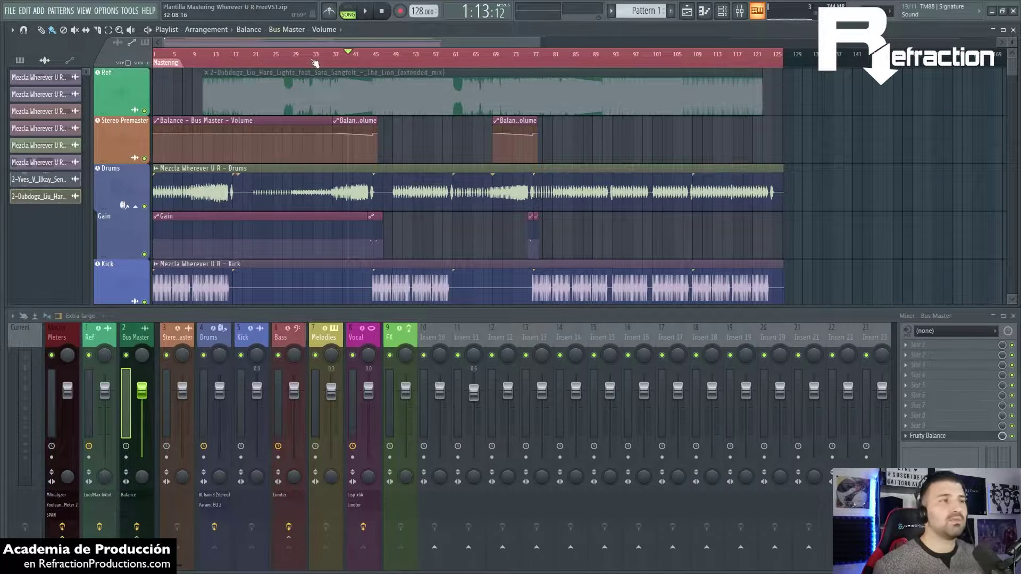
{"action": "left_click", "coordinate": [304, 55]}
{"action": "scroll", "coordinate": [321, 91], "scroll_direction": "up", "scroll_amount": 3}
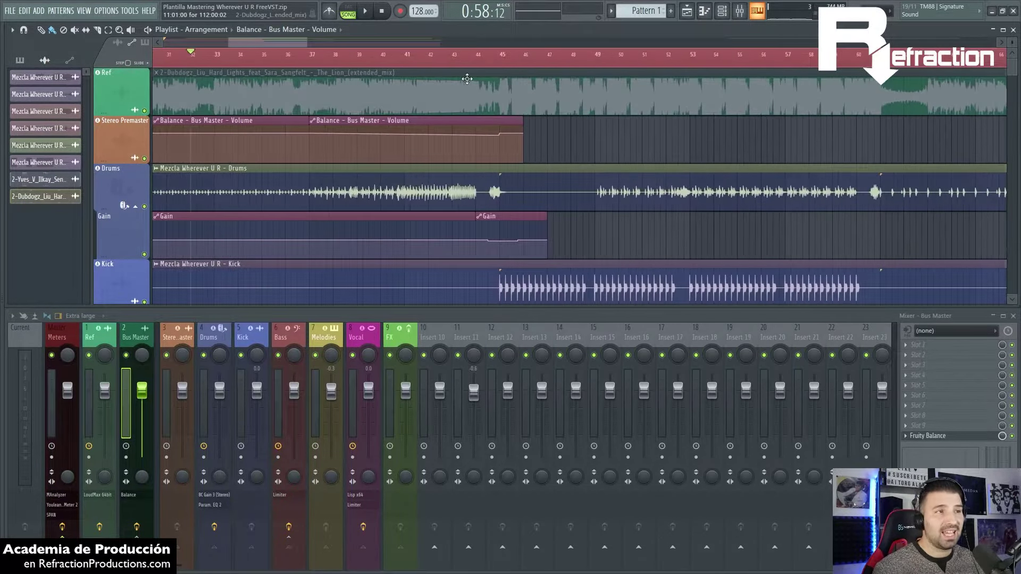
{"action": "left_click_drag", "start_coordinate": [1009, 42], "coordinate": [1010, 25]}
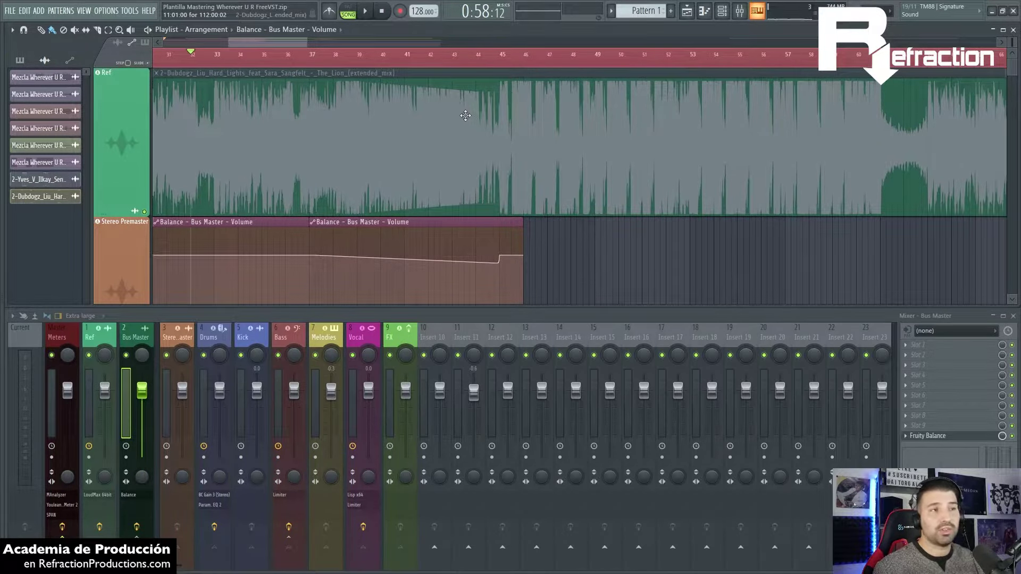
{"action": "scroll", "coordinate": [502, 147], "scroll_direction": "down", "scroll_amount": 3}
{"action": "scroll", "coordinate": [473, 116], "scroll_direction": "down", "scroll_amount": 3}
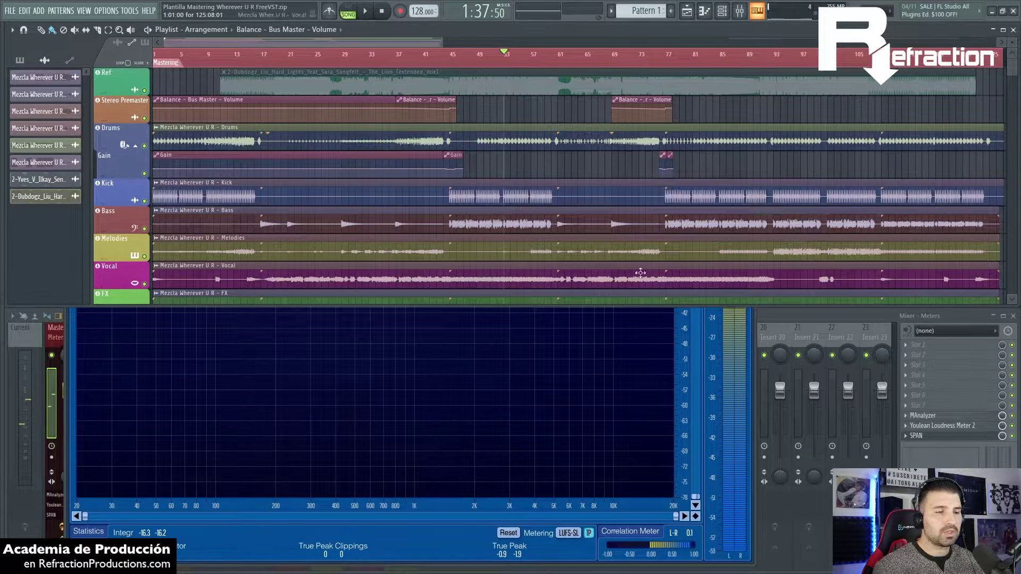
Select the Stereo Premaster through FX mixer tracks and lower their faders together by about 1.7 dB.
{"action": "left_click", "coordinate": [883, 318]}
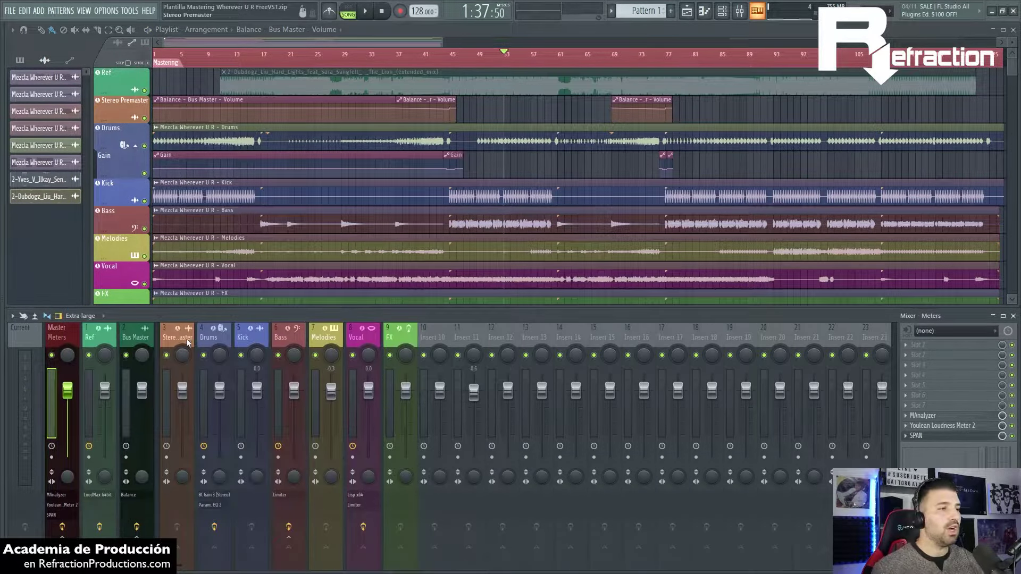
{"action": "left_click_drag", "start_coordinate": [186, 339], "coordinate": [403, 341]}
{"action": "left_click_drag", "start_coordinate": [409, 404], "coordinate": [409, 408]}
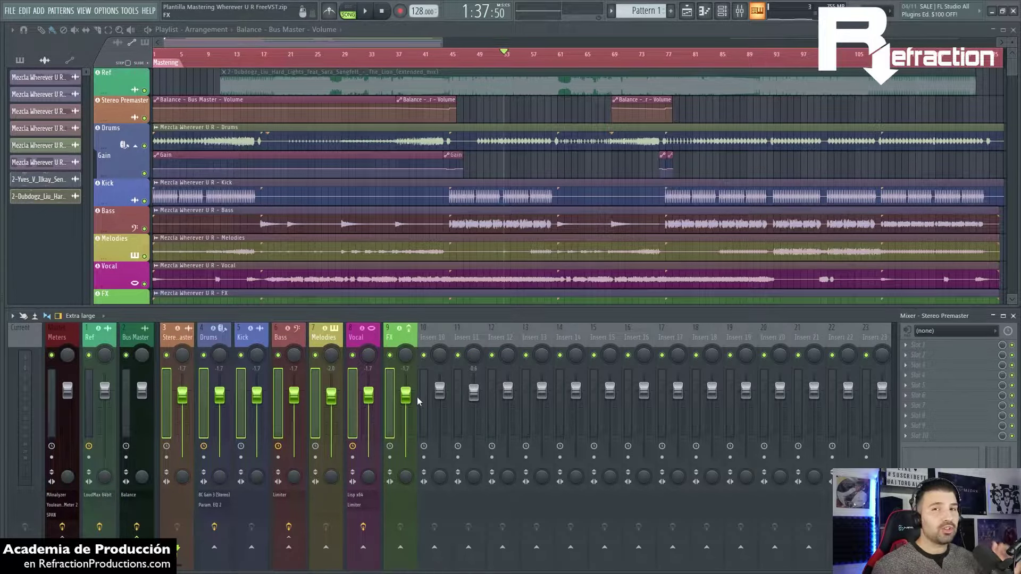
{"action": "left_click_drag", "start_coordinate": [405, 395], "coordinate": [406, 396]}
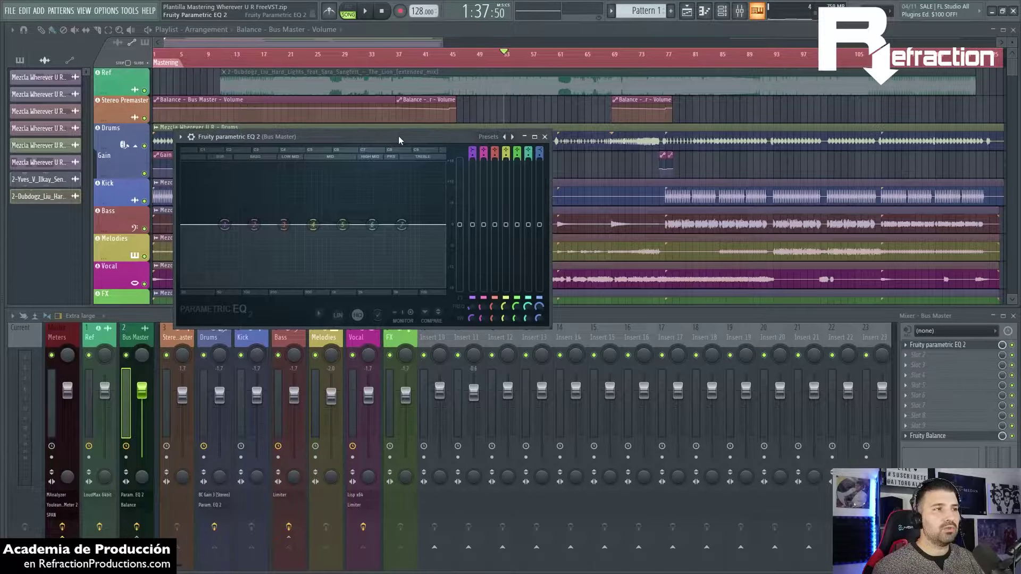
Move the Bus Master's Fruity parametric EQ 2 aside and place its band 1 low shelf slightly below 0 dB at about 41 Hz.
{"action": "left_click_drag", "start_coordinate": [399, 139], "coordinate": [537, 150]}
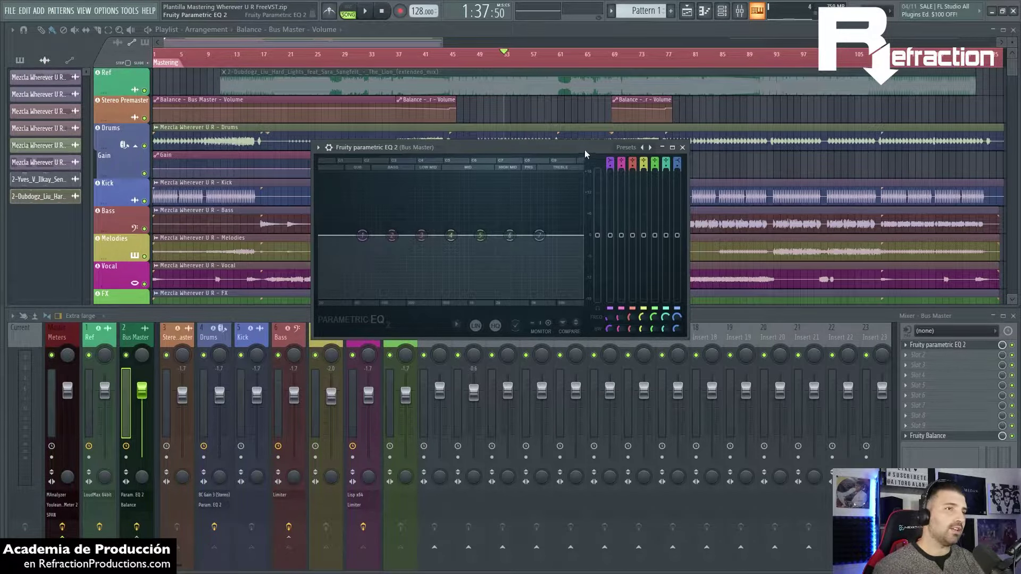
{"action": "left_click_drag", "start_coordinate": [585, 150], "coordinate": [396, 97]}
{"action": "left_click_drag", "start_coordinate": [174, 181], "coordinate": [135, 182]}
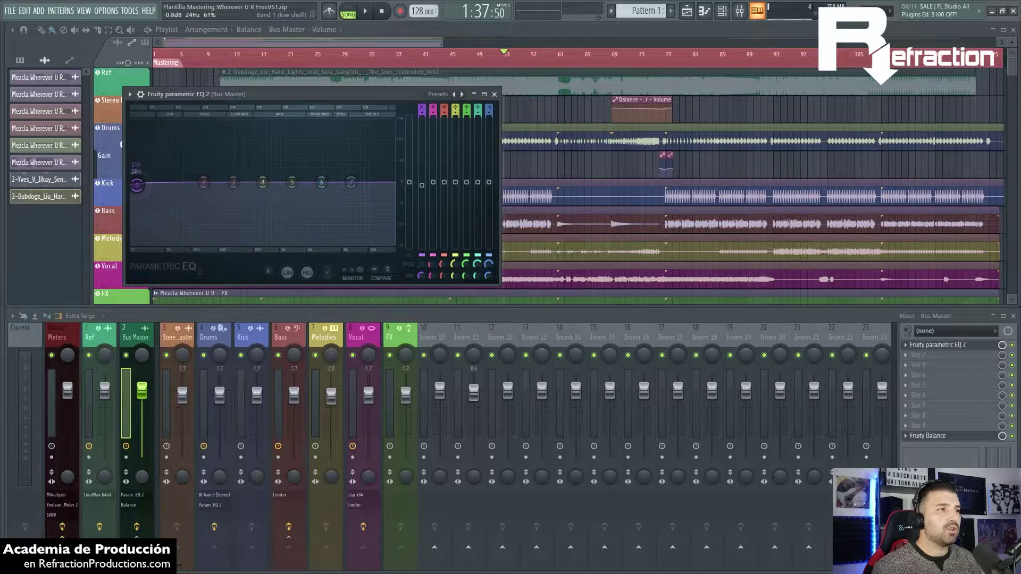
{"action": "left_click_drag", "start_coordinate": [141, 191], "coordinate": [153, 189]}
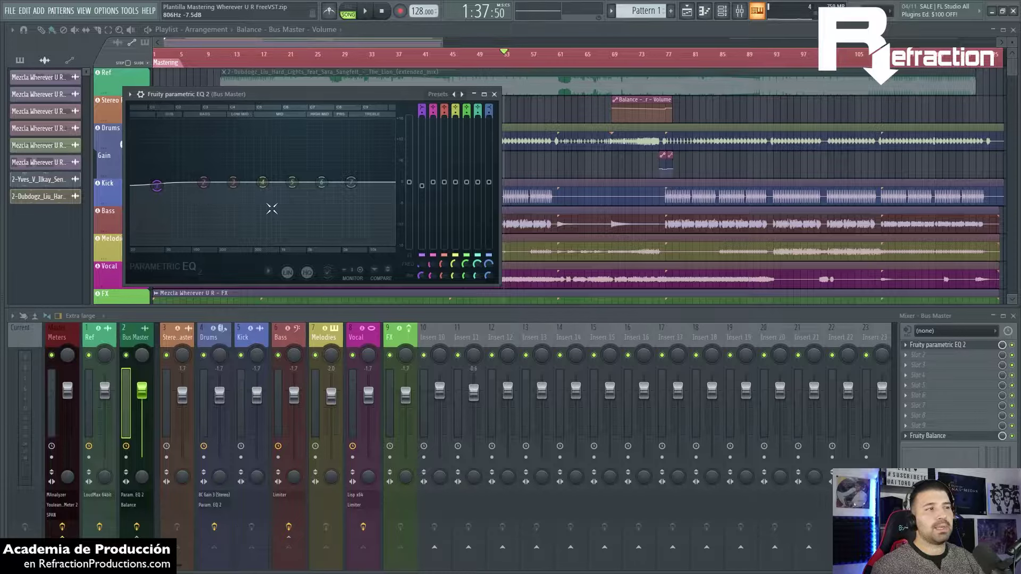
During playback, deepen the low shelf cut in the Bus Master EQ and shift its band 7 high shelf to a higher frequency.
{"action": "key", "text": "space"}
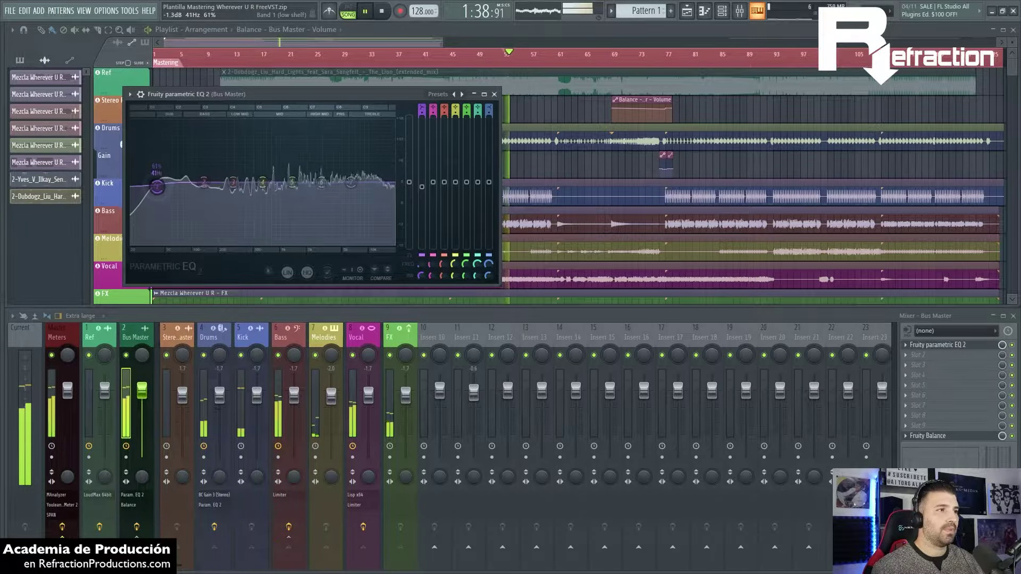
{"action": "left_click_drag", "start_coordinate": [157, 187], "coordinate": [156, 192]}
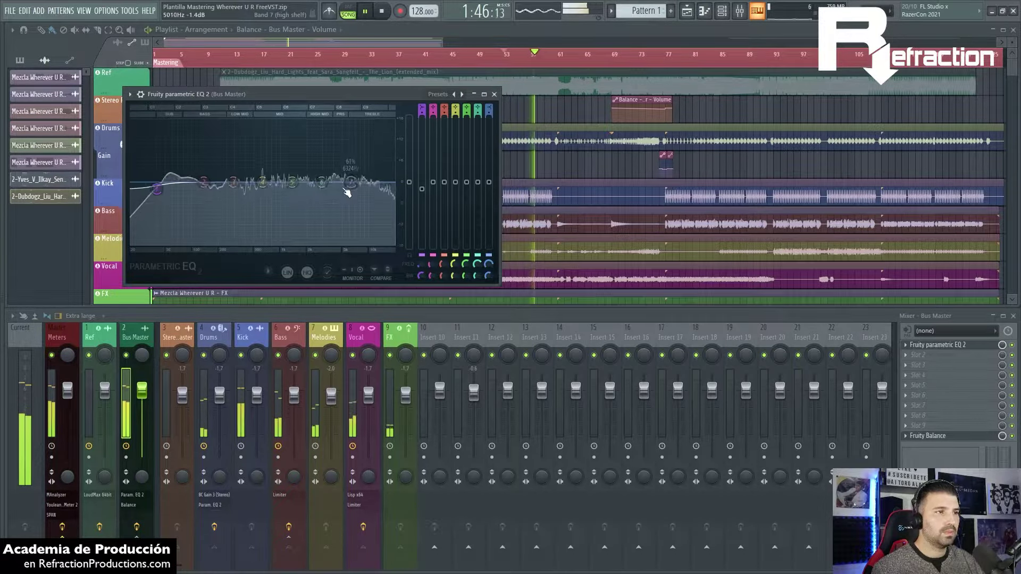
{"action": "left_click_drag", "start_coordinate": [347, 192], "coordinate": [386, 189]}
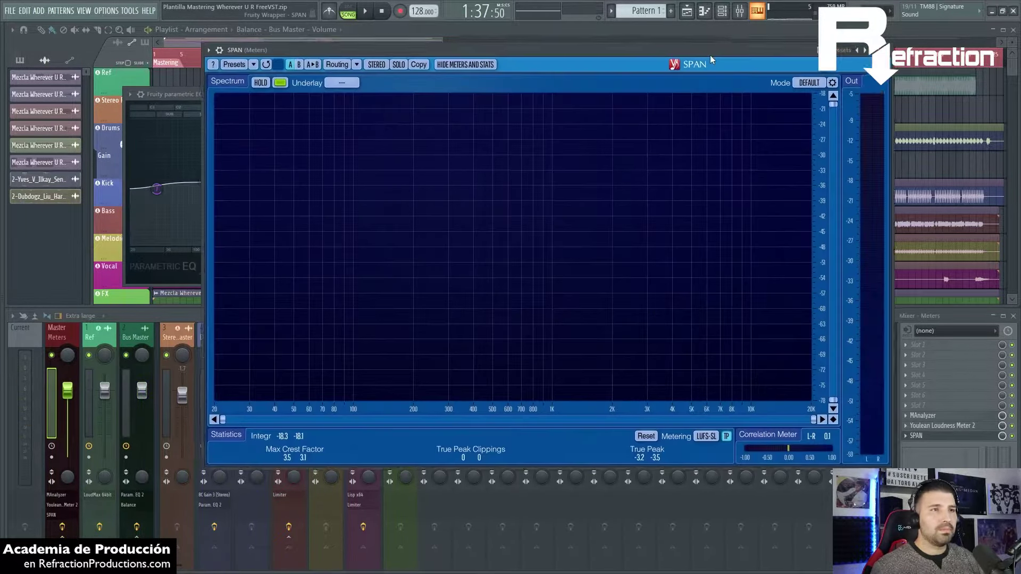
Keep SPAN's metering on LUFS-SL and play the track to check its integrated loudness.
{"action": "left_click_drag", "start_coordinate": [710, 55], "coordinate": [709, 53]}
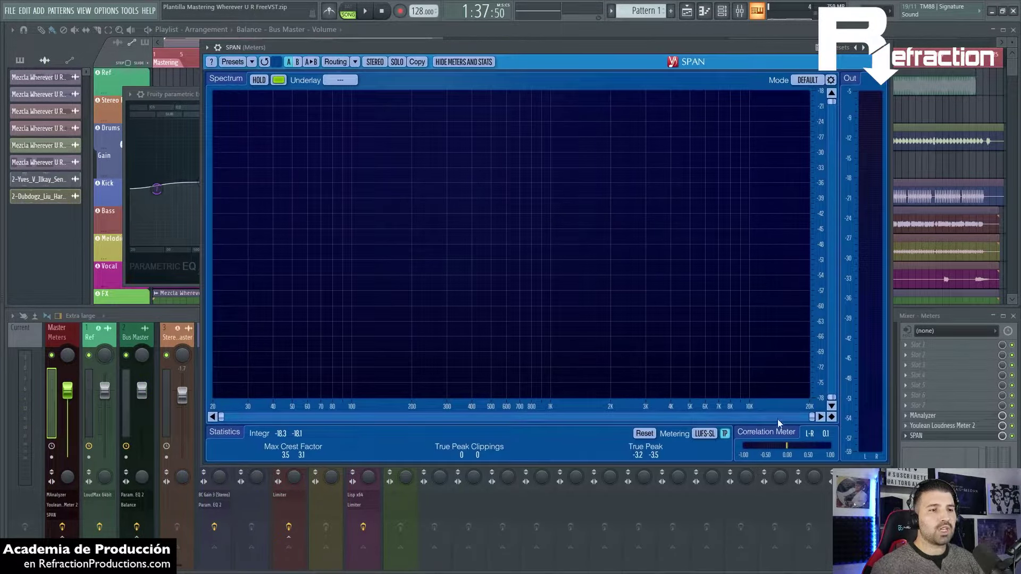
{"action": "left_click", "coordinate": [698, 435]}
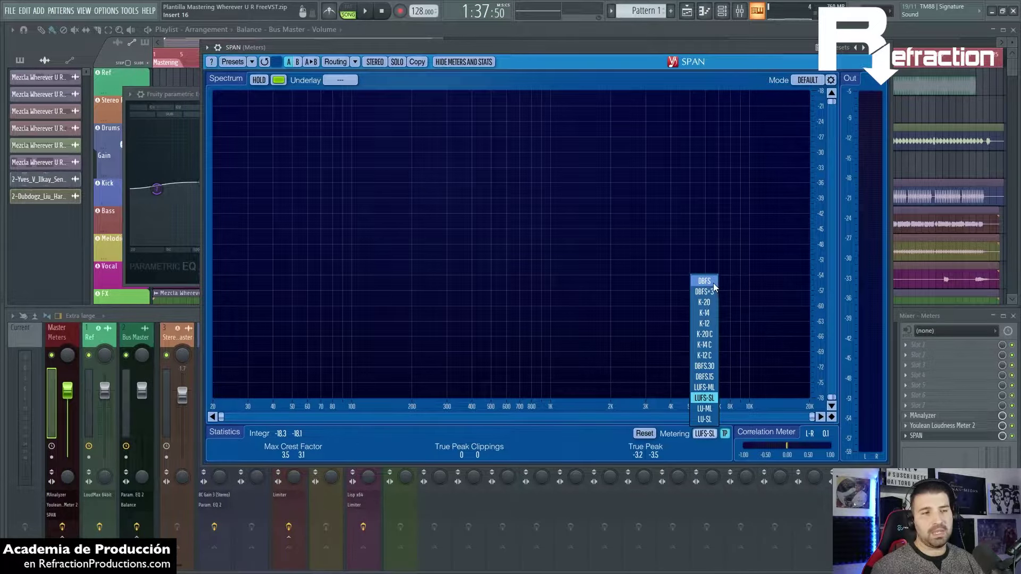
{"action": "left_click", "coordinate": [715, 397]}
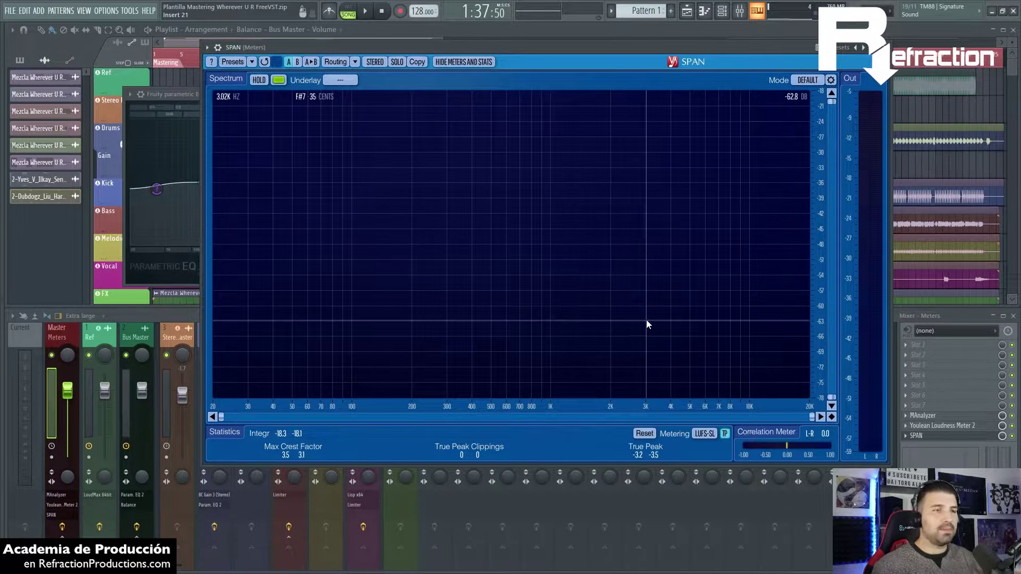
{"action": "key", "text": "space"}
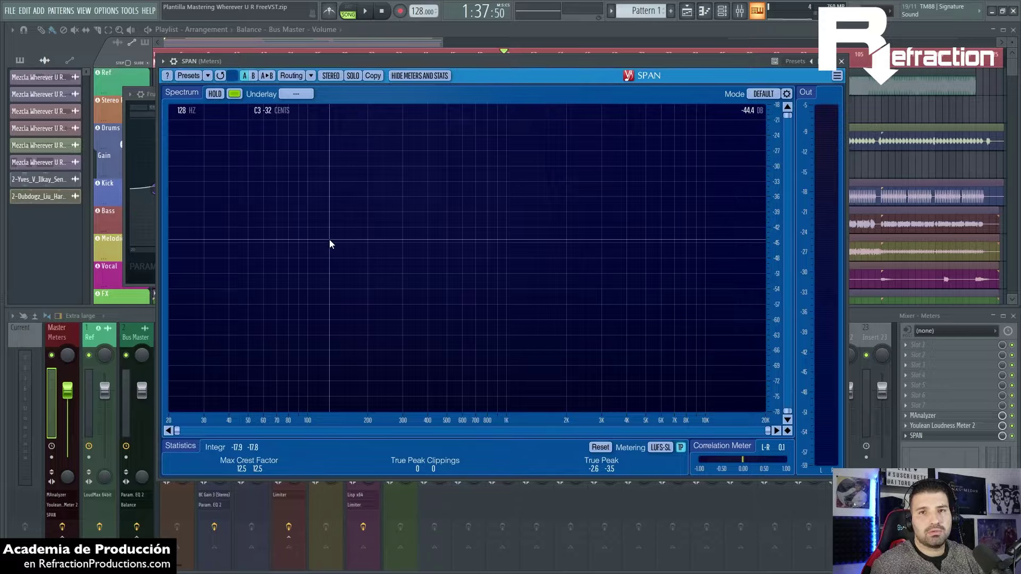
Set SPAN's spectrum mode to Tonal Balance and play the track to view its curve.
{"action": "left_click", "coordinate": [768, 94]}
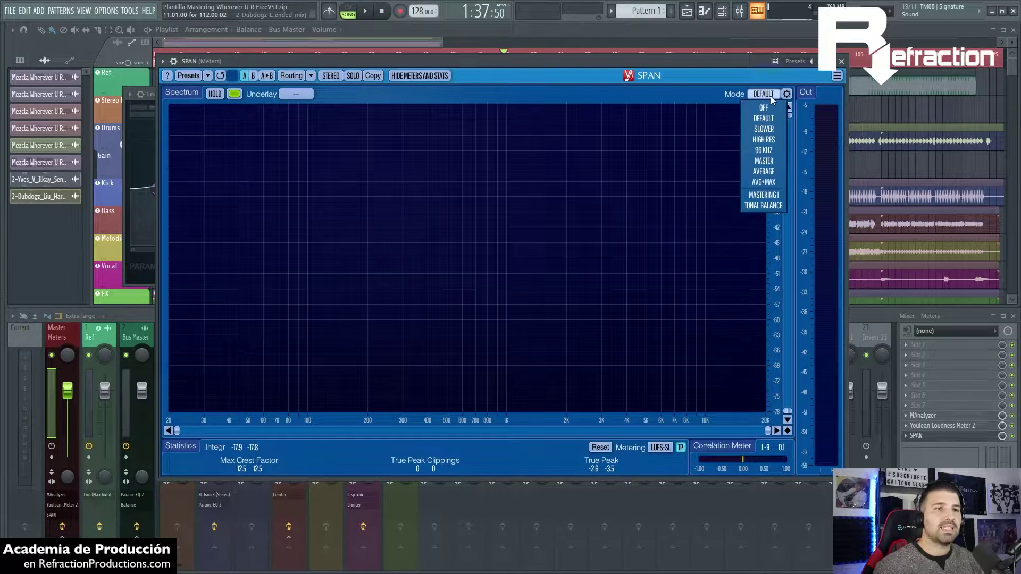
{"action": "left_click", "coordinate": [762, 206]}
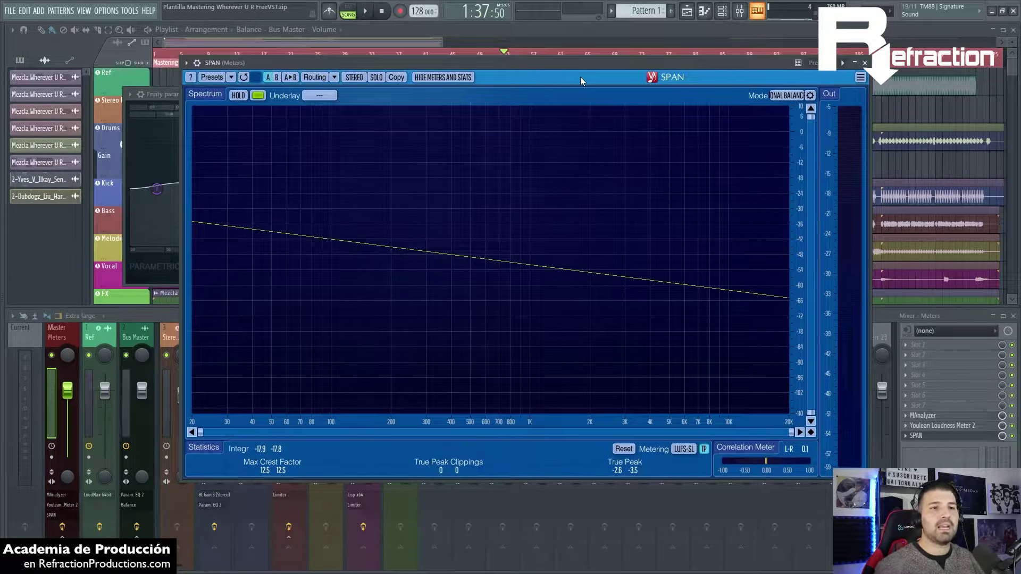
{"action": "key", "text": "space"}
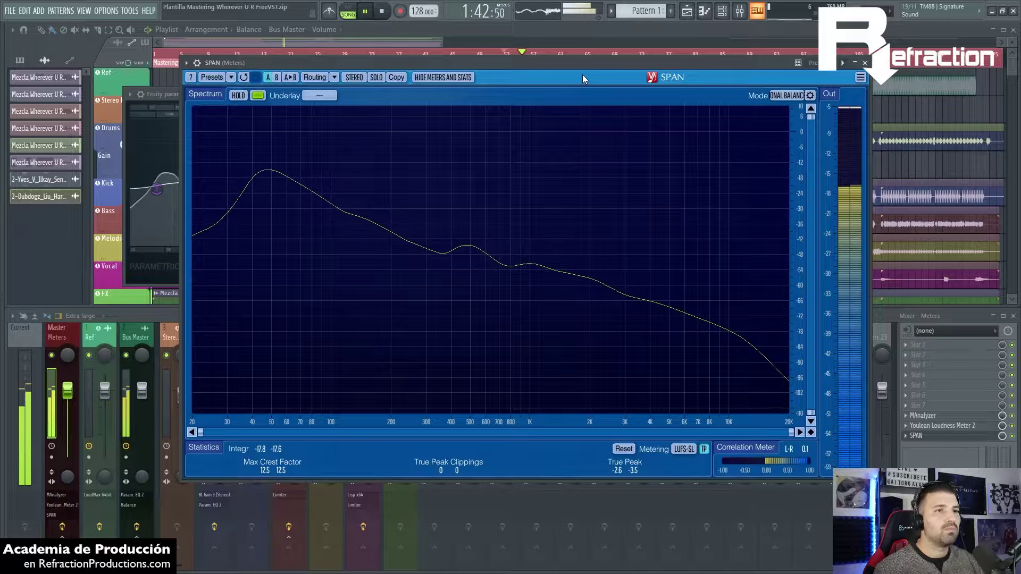
{"action": "key", "text": "space"}
Reposition the SPAN window and replay the track to examine how its tonal balance slopes from lows to highs.
{"action": "left_click_drag", "start_coordinate": [648, 63], "coordinate": [668, 189]}
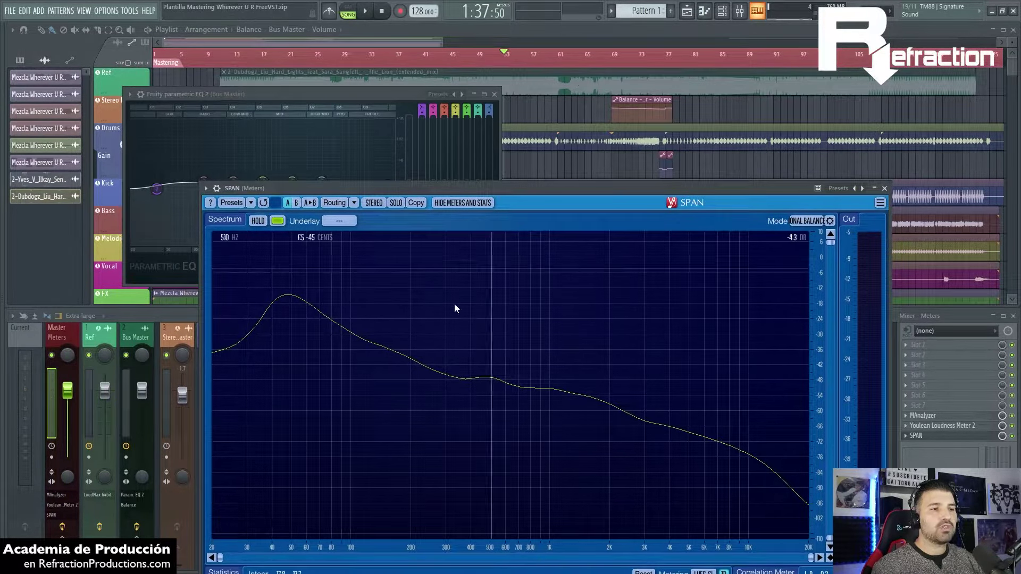
{"action": "left_click_drag", "start_coordinate": [649, 194], "coordinate": [613, 100]}
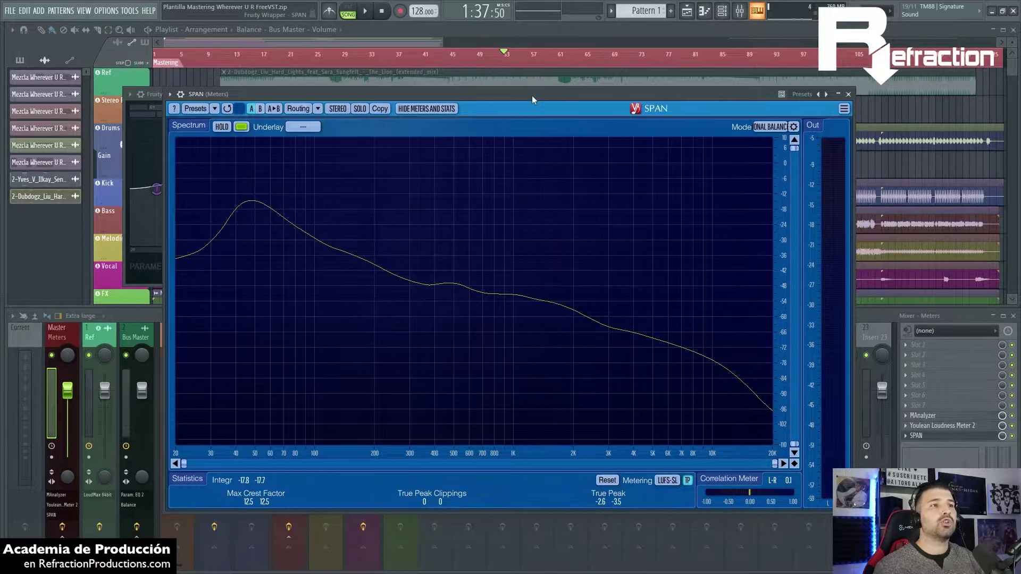
{"action": "left_click_drag", "start_coordinate": [531, 95], "coordinate": [559, 75]}
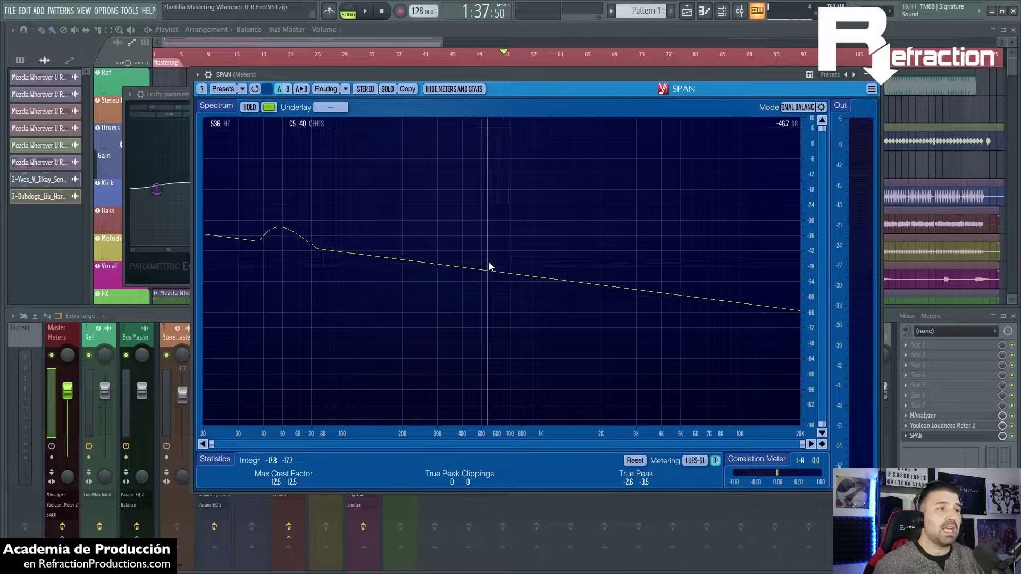
{"action": "left_click_drag", "start_coordinate": [698, 75], "coordinate": [713, 69]}
{"action": "key", "text": "space"}
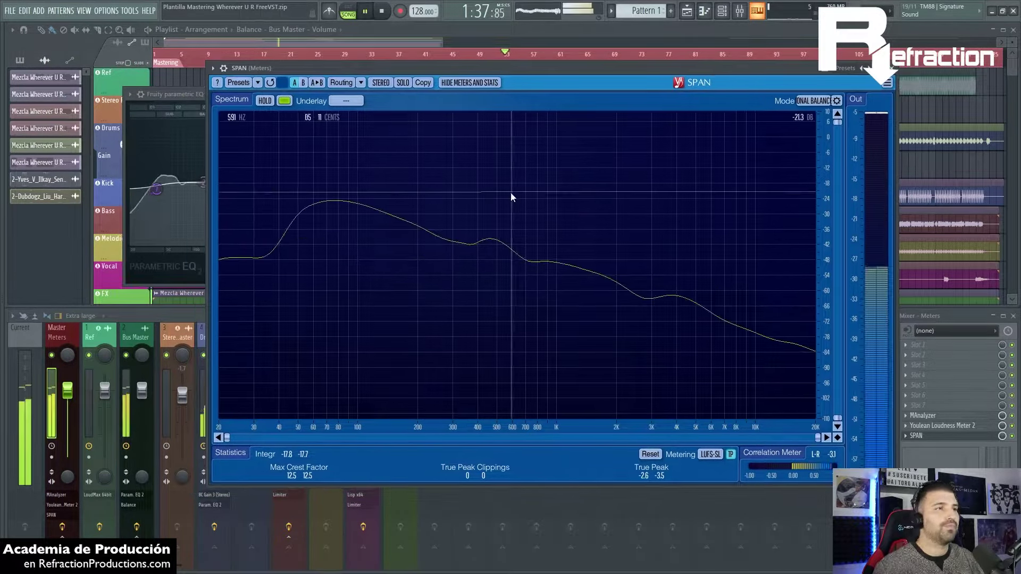
{"action": "key", "text": "space"}
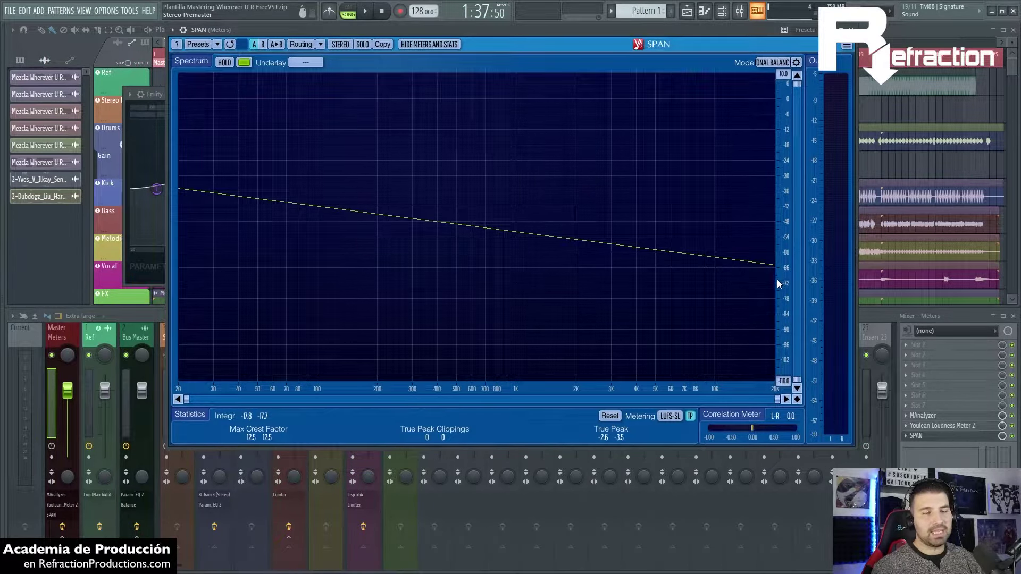
Replay the track to examine its tonal balance curve in SPAN, reposition the meter window and close it.
{"action": "key", "text": "space"}
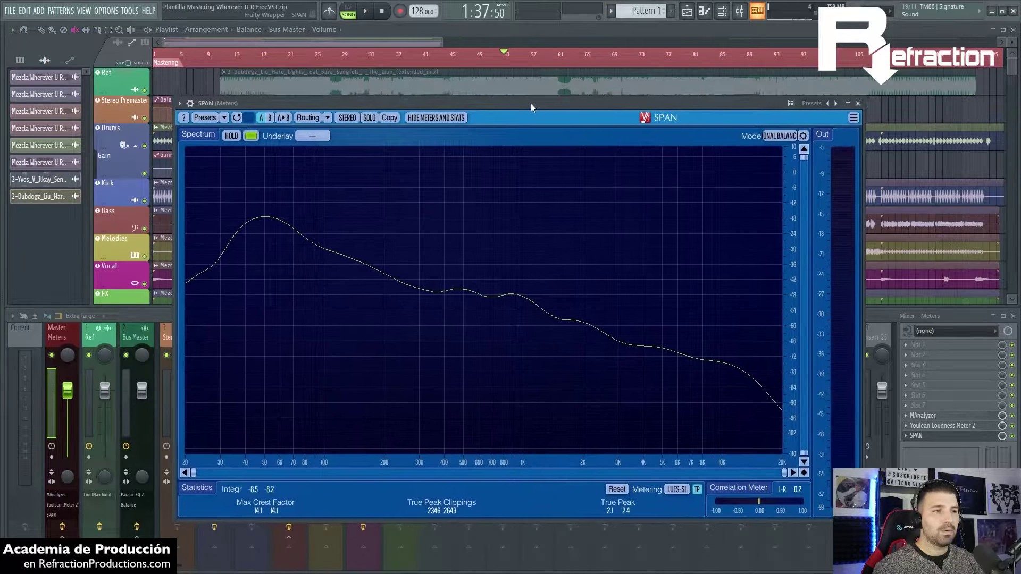
{"action": "left_click_drag", "start_coordinate": [530, 103], "coordinate": [550, 172]}
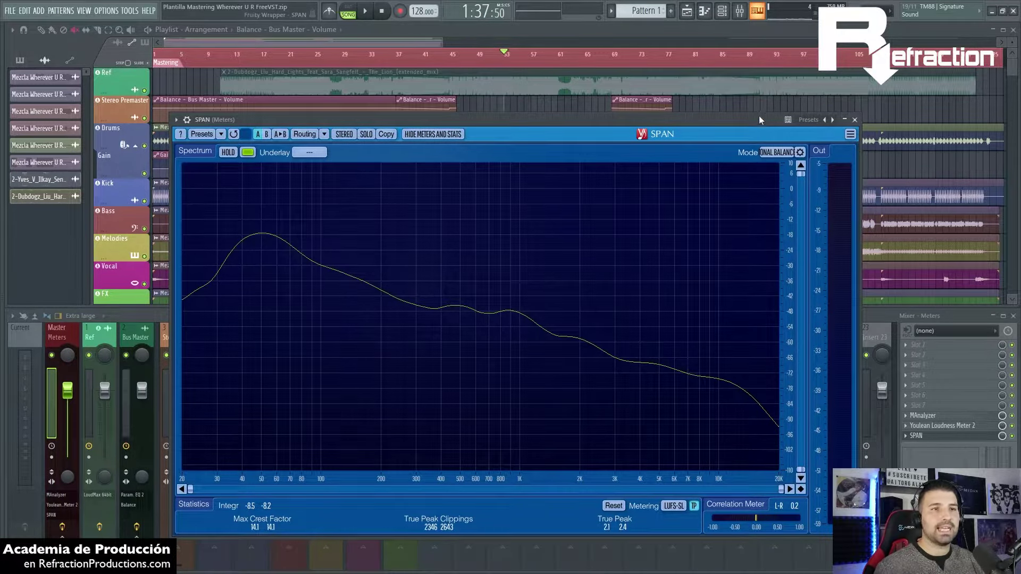
{"action": "left_click_drag", "start_coordinate": [758, 116], "coordinate": [772, 348]}
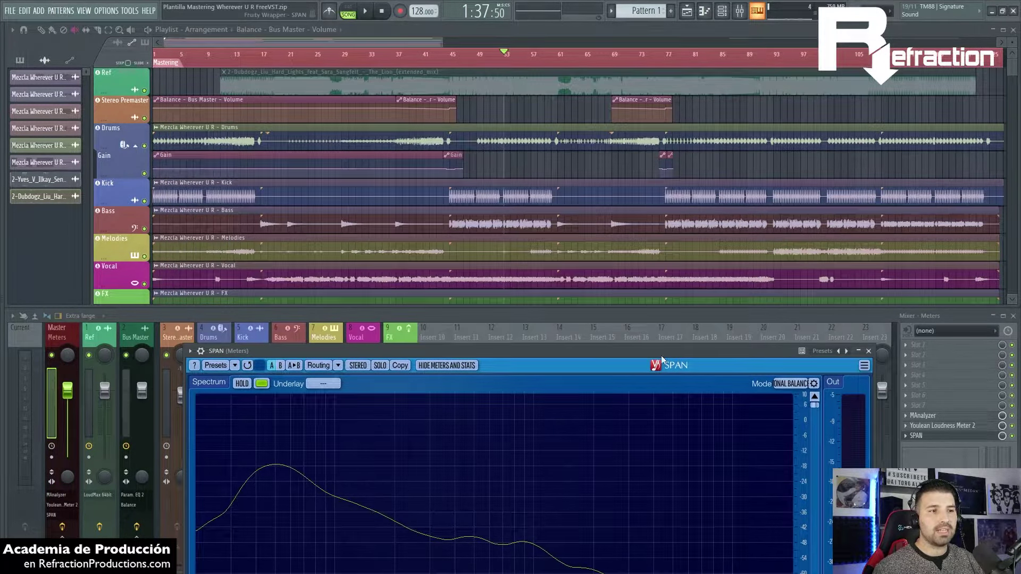
{"action": "left_click_drag", "start_coordinate": [663, 360], "coordinate": [654, 124]}
{"action": "left_click", "coordinate": [859, 116]}
Reopen SPAN during playback to review the master's tonal balance curve, uncover the playlist behind it and close the meter.
{"action": "key", "text": "space"}
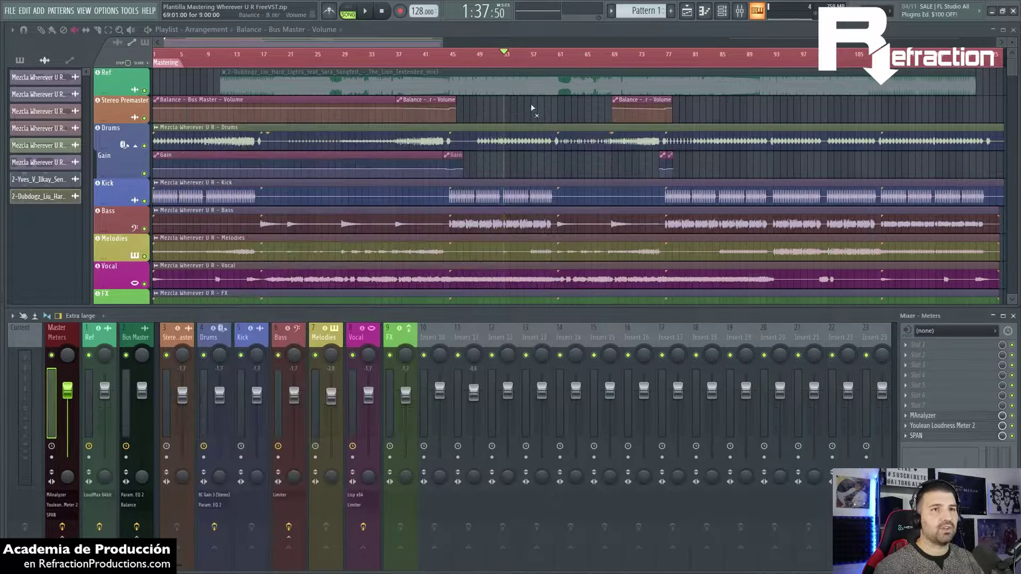
{"action": "left_click", "coordinate": [921, 437]}
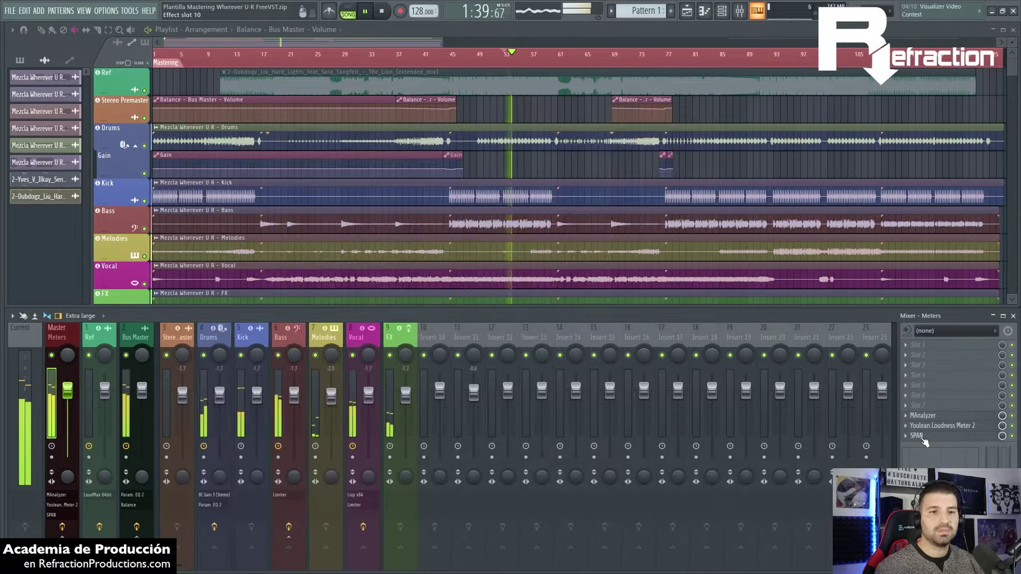
{"action": "left_click", "coordinate": [921, 437]}
{"action": "left_click_drag", "start_coordinate": [608, 115], "coordinate": [615, 240]}
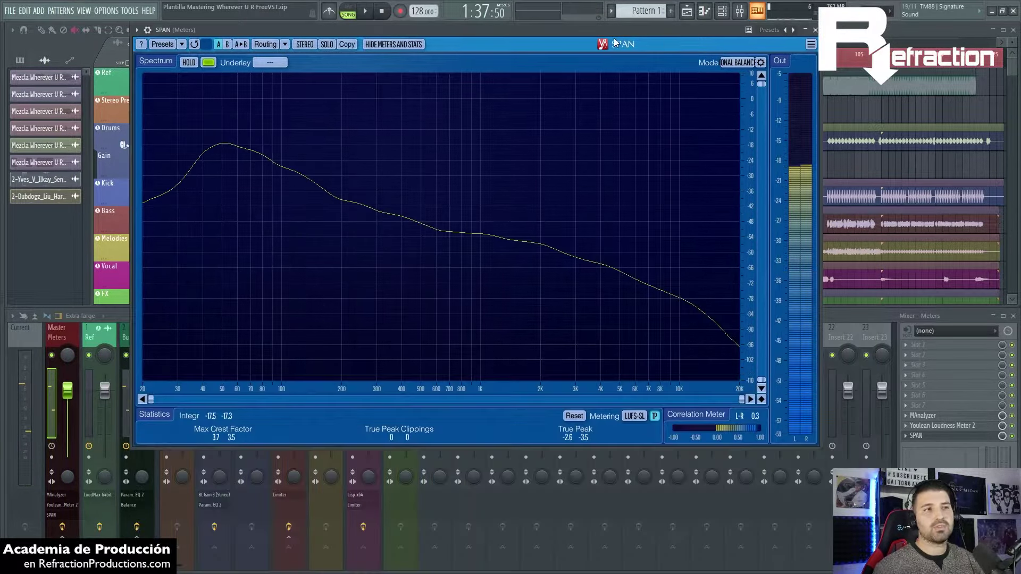
{"action": "left_click_drag", "start_coordinate": [615, 43], "coordinate": [647, 197]}
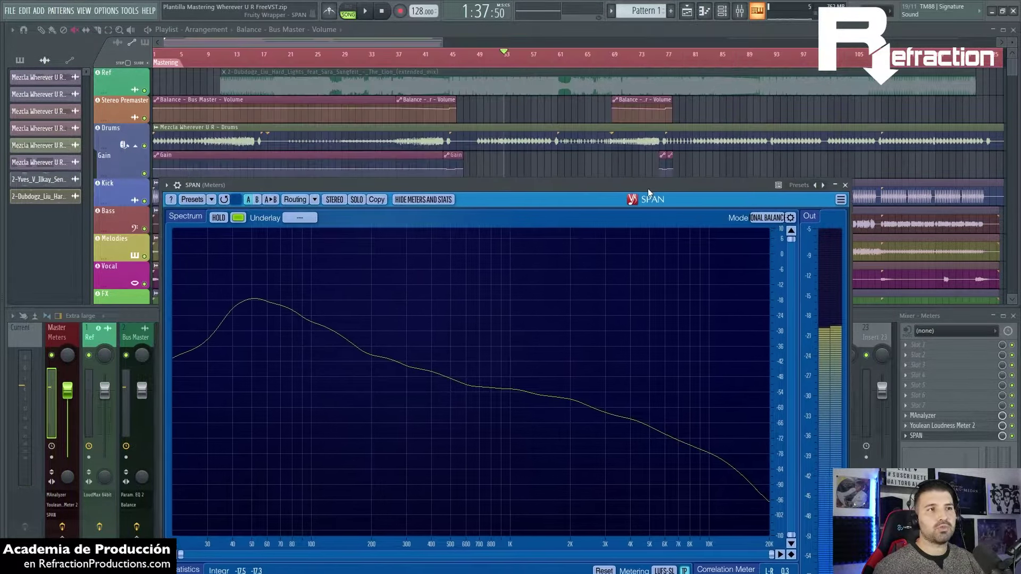
{"action": "left_click", "coordinate": [847, 184]}
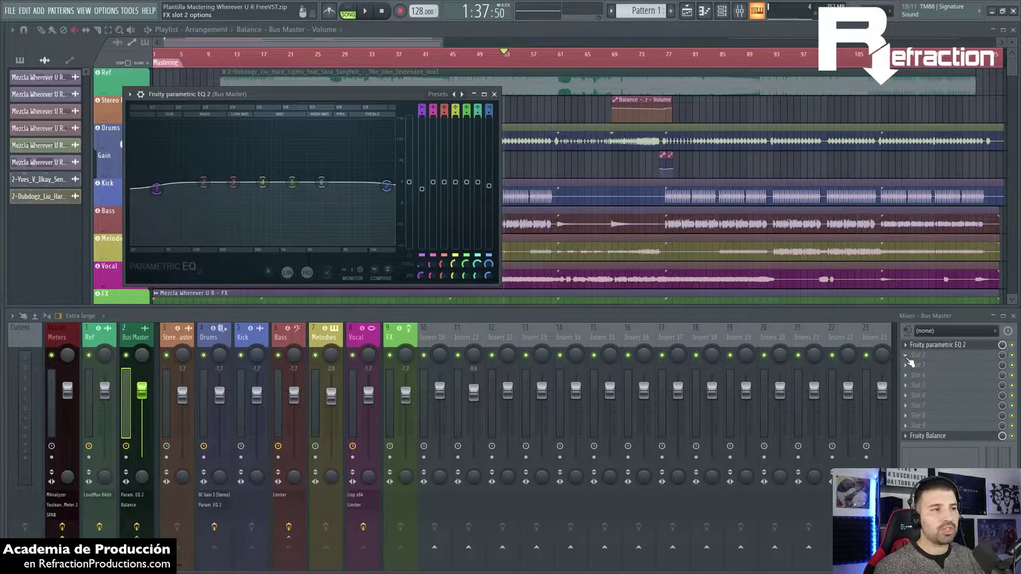
Insert DCAMFreeComp in slot 2 of the Bus Master and slow its attack to 30 ms during playback.
{"action": "left_click", "coordinate": [907, 357]}
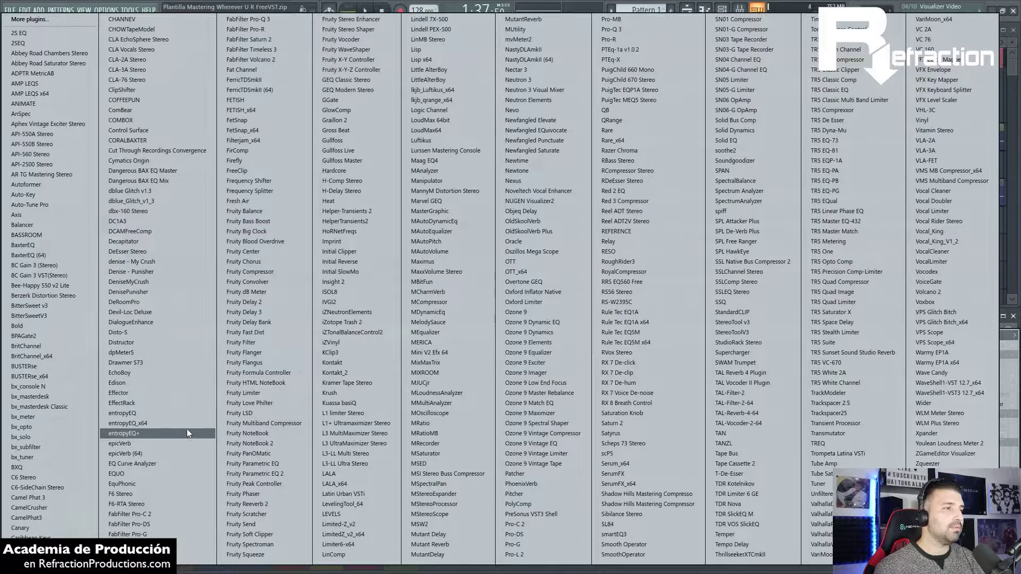
{"action": "left_click", "coordinate": [130, 231]}
{"action": "left_click_drag", "start_coordinate": [389, 183], "coordinate": [244, 100]}
{"action": "key", "text": "space"}
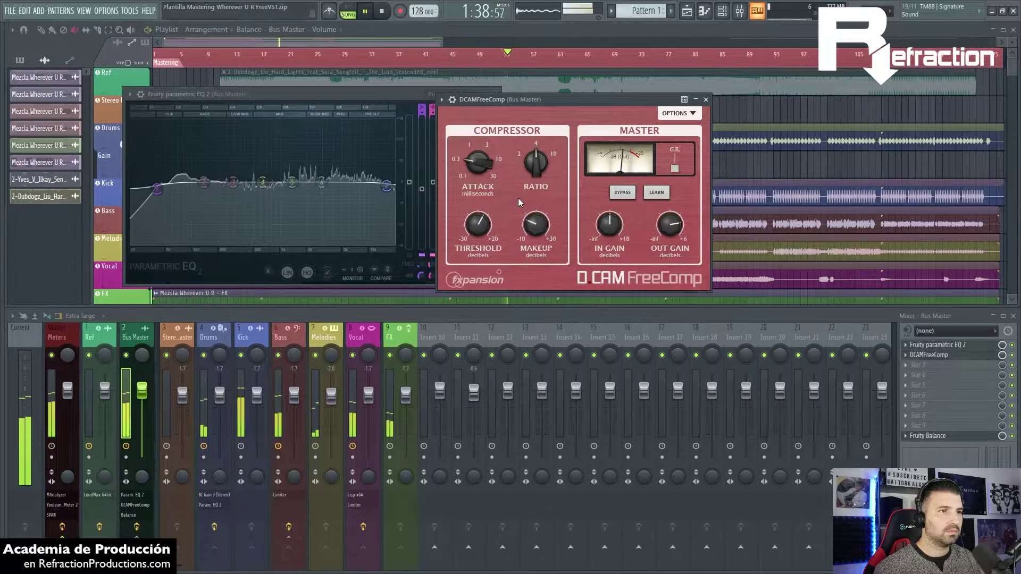
{"action": "left_click_drag", "start_coordinate": [478, 163], "coordinate": [466, 56]}
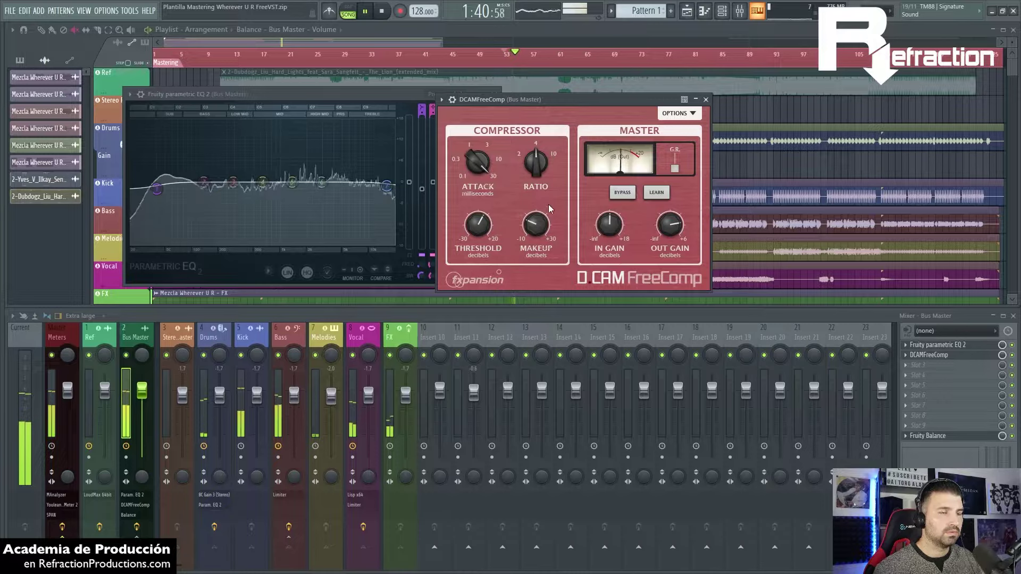
{"action": "key", "text": "space"}
{"action": "left_click_drag", "start_coordinate": [556, 99], "coordinate": [605, 96]}
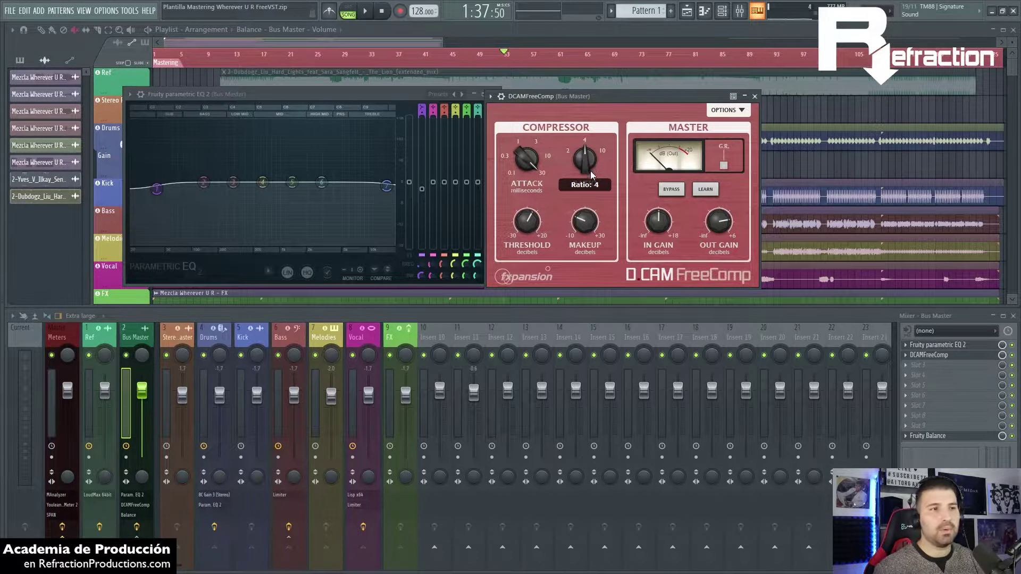
Switch DCAMFreeComp's meter to gain reduction and set its threshold to -4.00 dB while the track plays.
{"action": "left_click", "coordinate": [691, 157]}
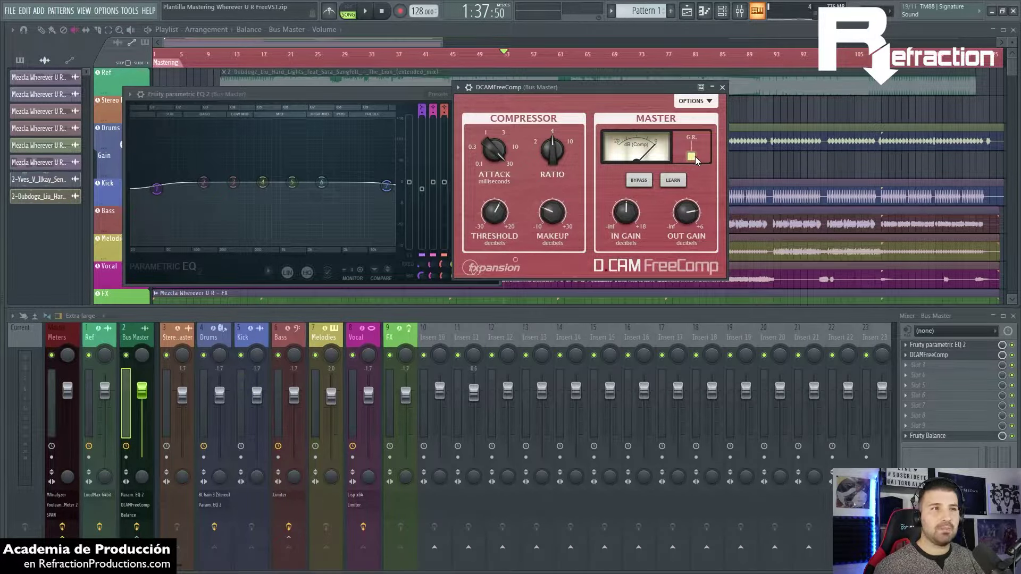
{"action": "key", "text": "space"}
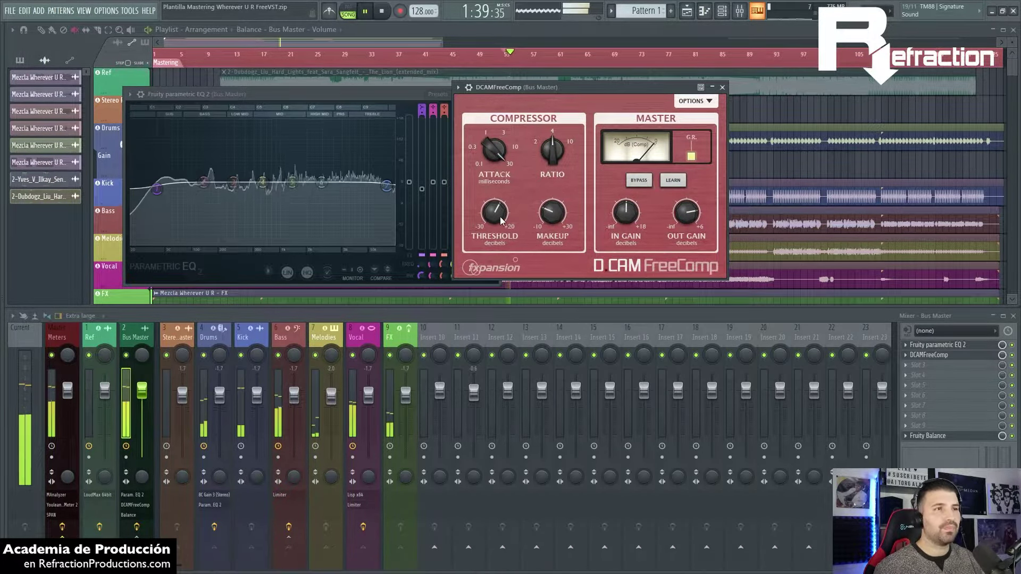
{"action": "scroll", "coordinate": [494, 219], "scroll_direction": "down", "scroll_amount": 5}
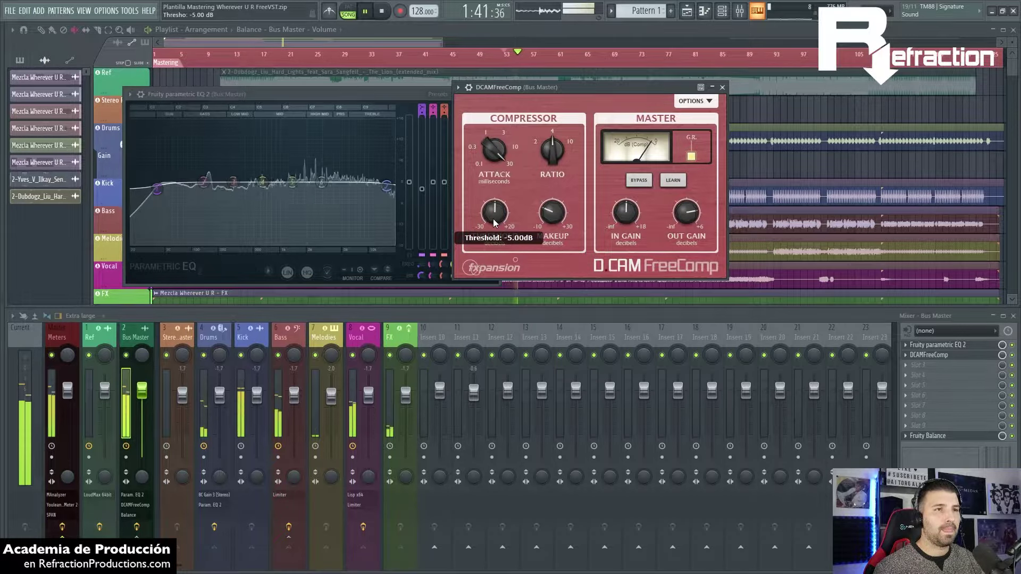
{"action": "scroll", "coordinate": [494, 220], "scroll_direction": "up", "scroll_amount": 4}
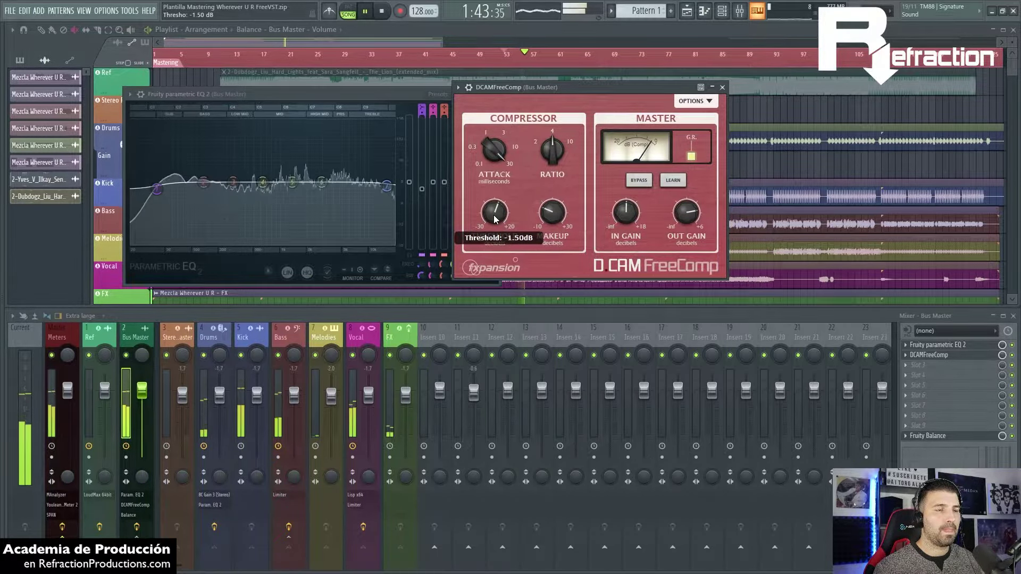
{"action": "scroll", "coordinate": [494, 219], "scroll_direction": "down", "scroll_amount": 1}
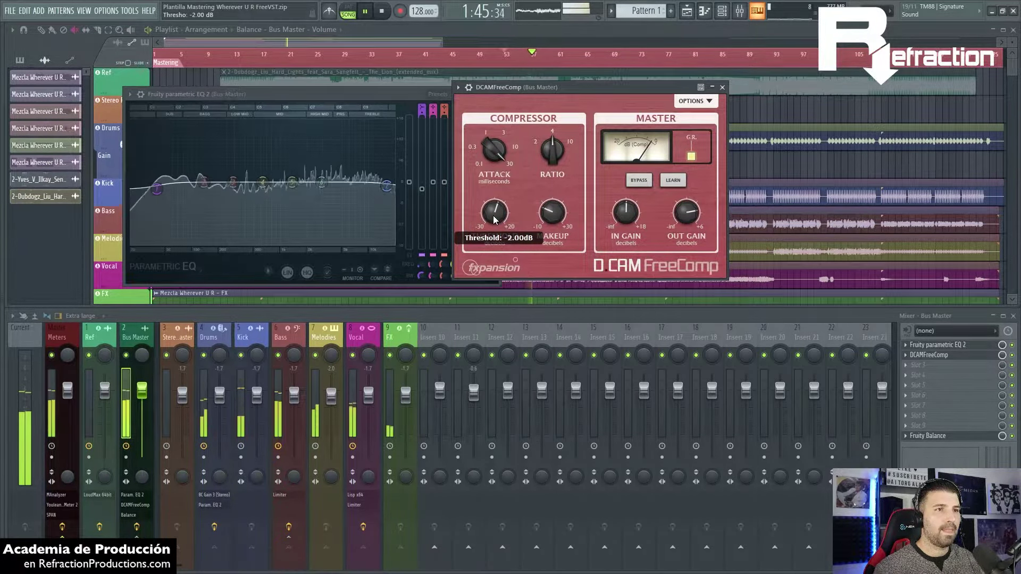
{"action": "scroll", "coordinate": [494, 219], "scroll_direction": "down", "scroll_amount": 4}
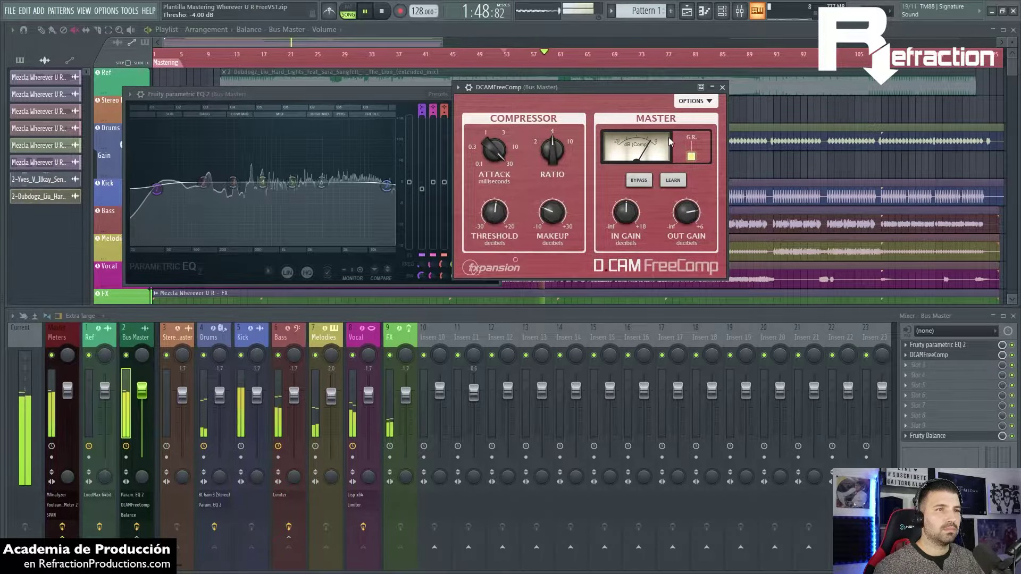
{"action": "key", "text": "space"}
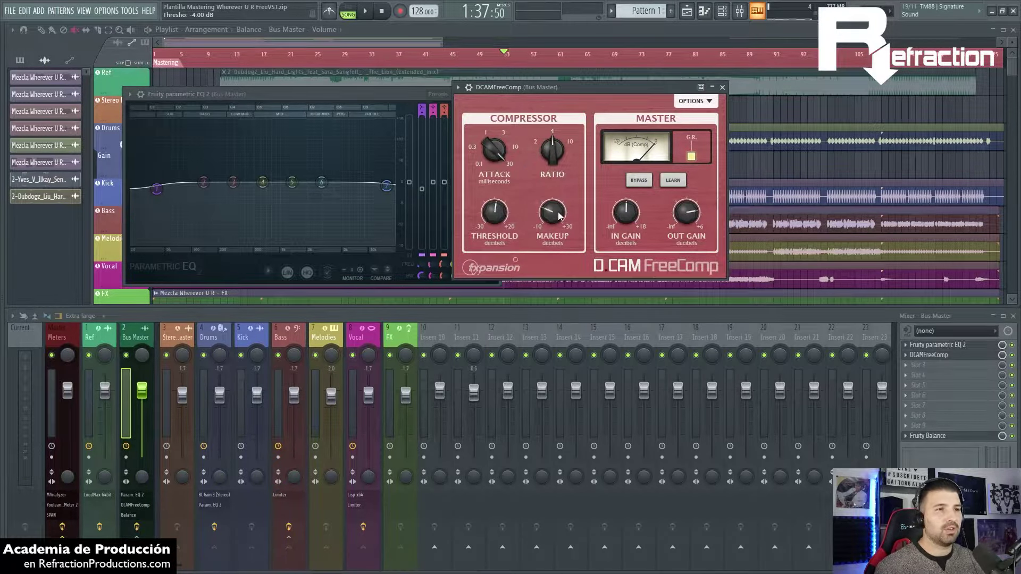
Raise DCAMFreeComp's makeup gain slightly to compensate for the compression, and place its window beside the parametric EQ.
{"action": "mouse_move", "coordinate": [558, 215]}
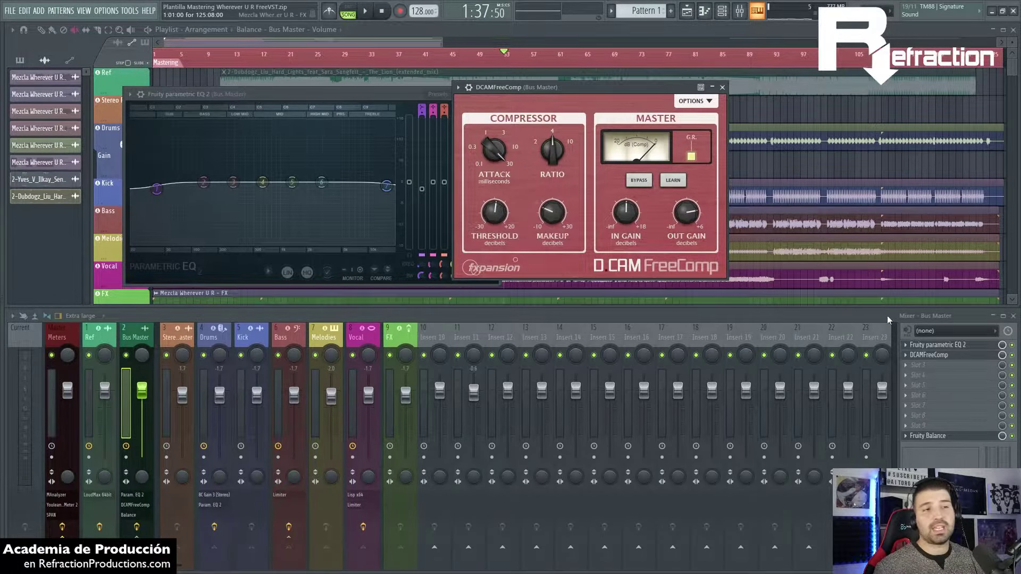
{"action": "mouse_move", "coordinate": [625, 206]}
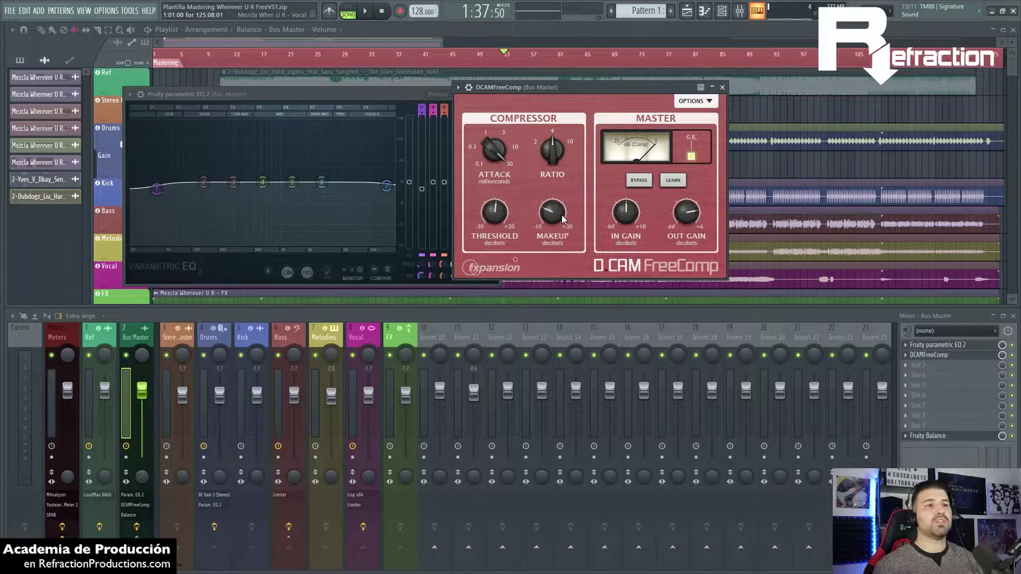
{"action": "left_click_drag", "start_coordinate": [564, 218], "coordinate": [561, 214]}
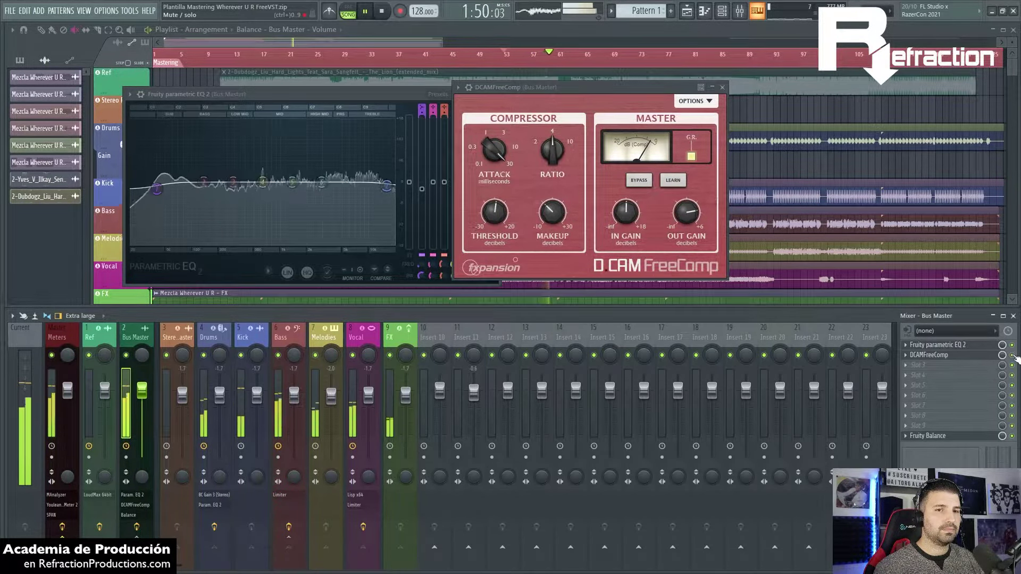
{"action": "key", "text": "space"}
{"action": "left_click_drag", "start_coordinate": [577, 86], "coordinate": [630, 92]}
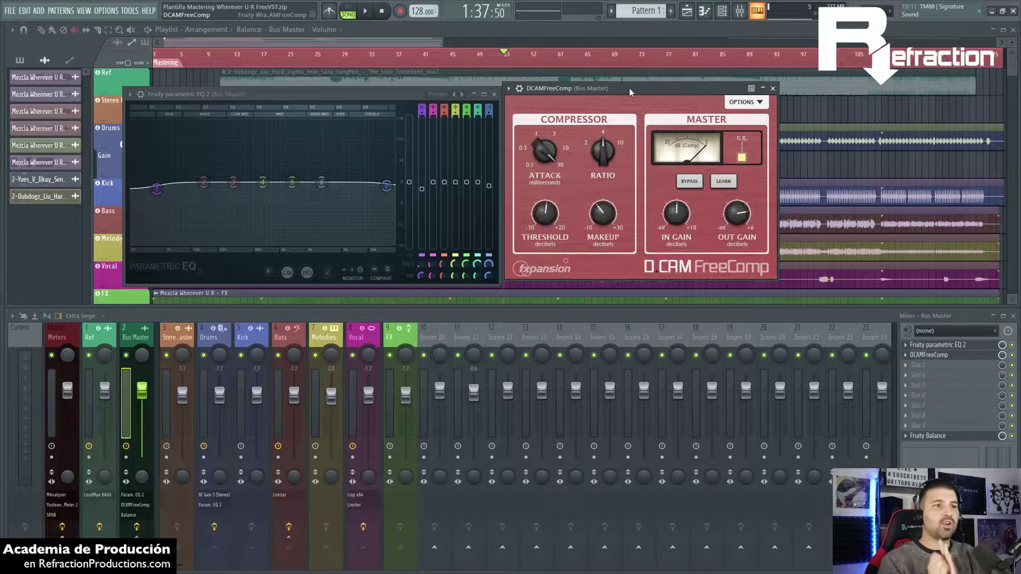
{"action": "left_click_drag", "start_coordinate": [629, 88], "coordinate": [639, 93]}
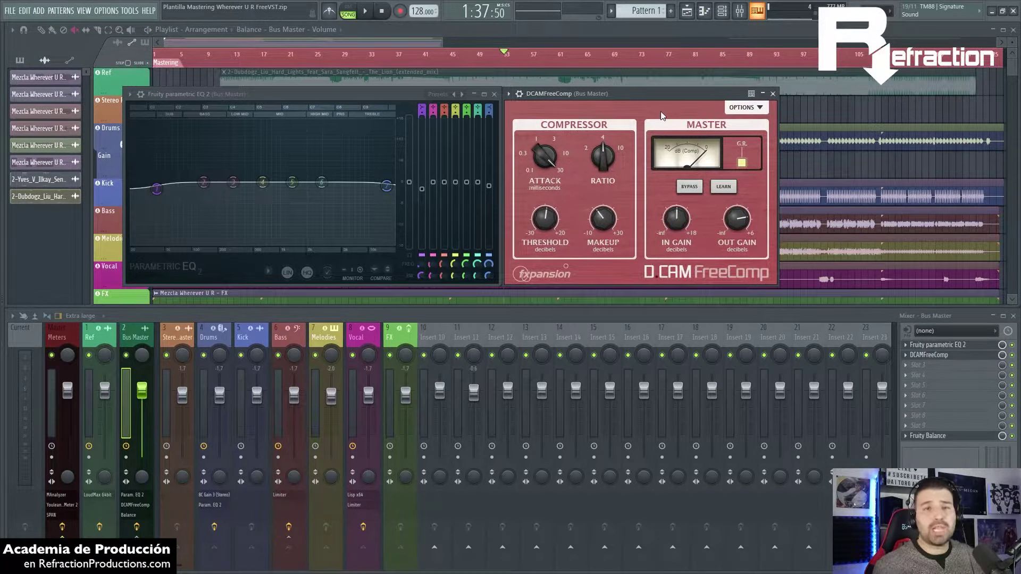
{"action": "key", "text": "space"}
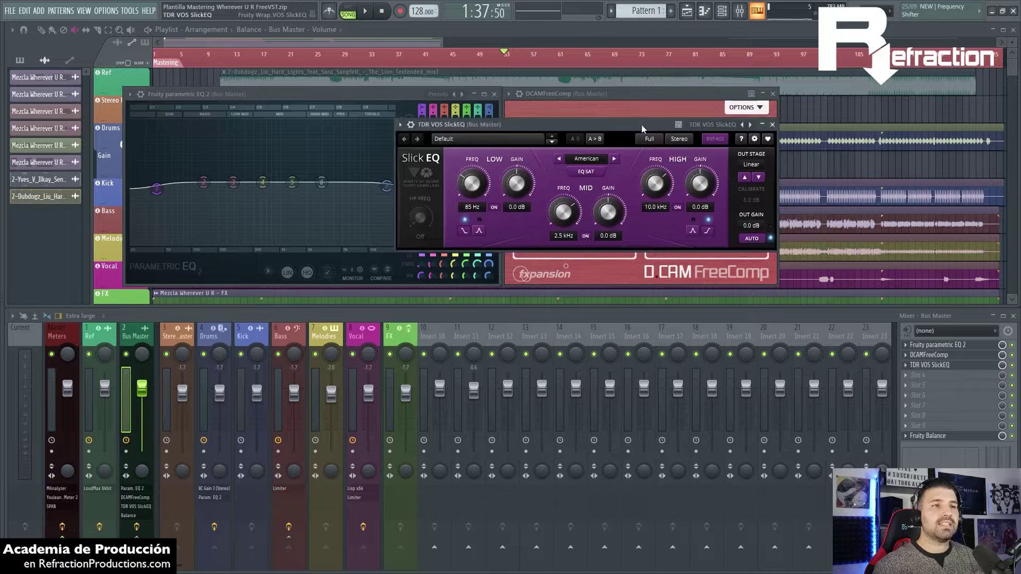
Cycle through the EQ models of TDR VOS SlickEQ on the Bus Master and select British.
{"action": "left_click_drag", "start_coordinate": [642, 125], "coordinate": [602, 125]}
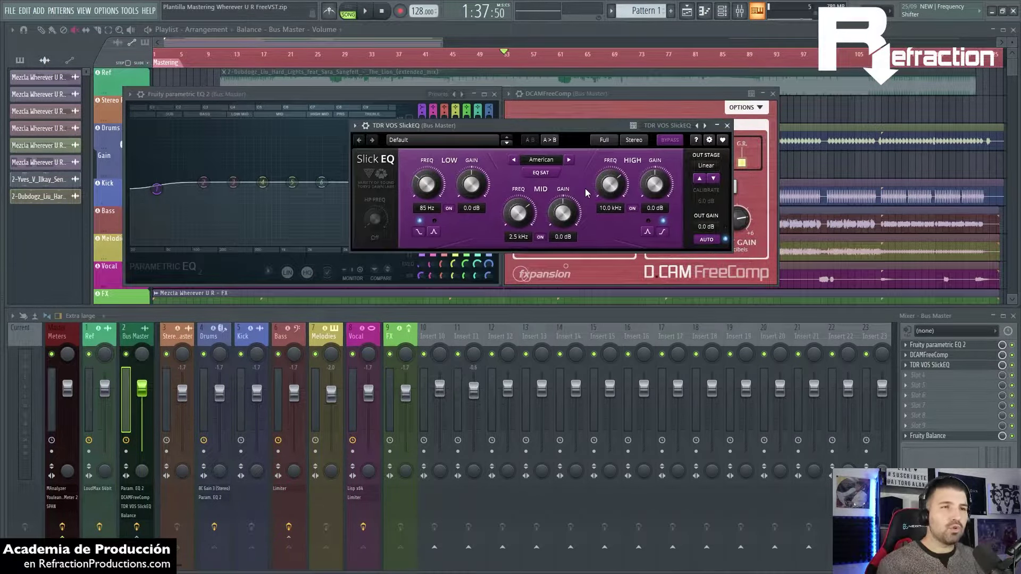
{"action": "left_click", "coordinate": [569, 160]}
{"action": "left_click", "coordinate": [569, 159]}
{"action": "left_click", "coordinate": [569, 159]}
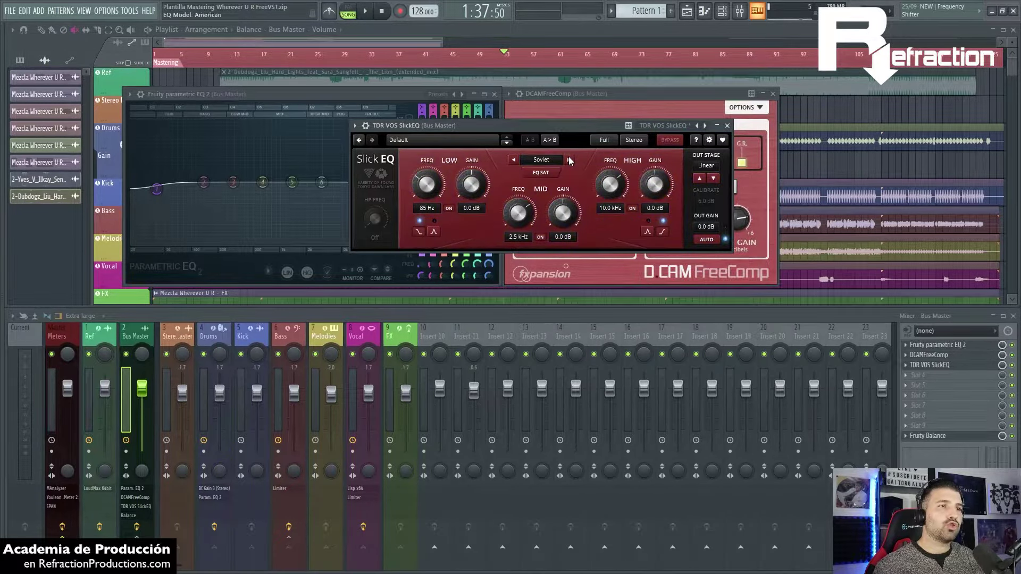
{"action": "left_click", "coordinate": [569, 159]}
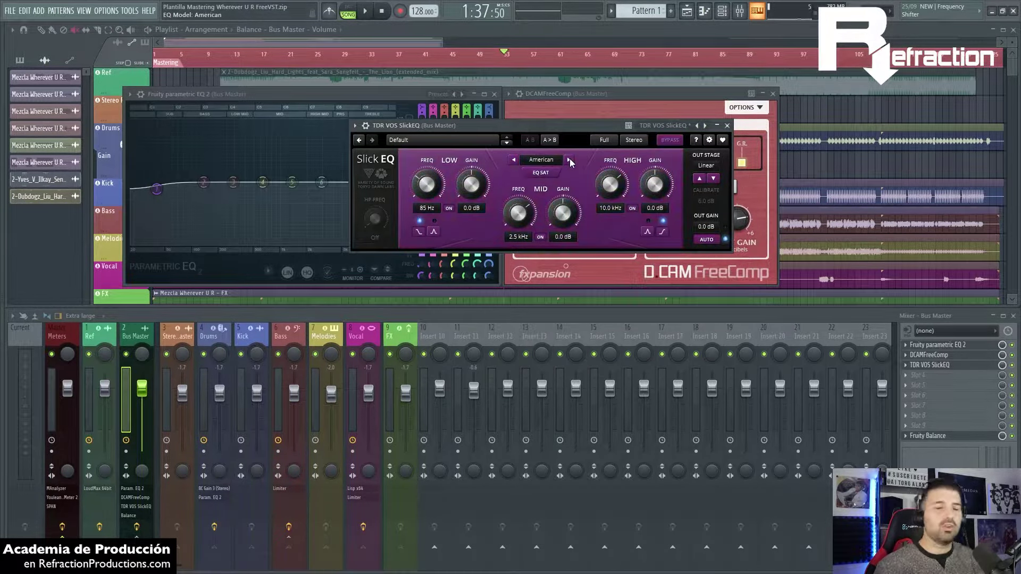
{"action": "left_click", "coordinate": [570, 158]}
{"action": "left_click_drag", "start_coordinate": [616, 123], "coordinate": [662, 128]}
{"action": "left_click", "coordinate": [615, 164]}
{"action": "left_click", "coordinate": [559, 164]}
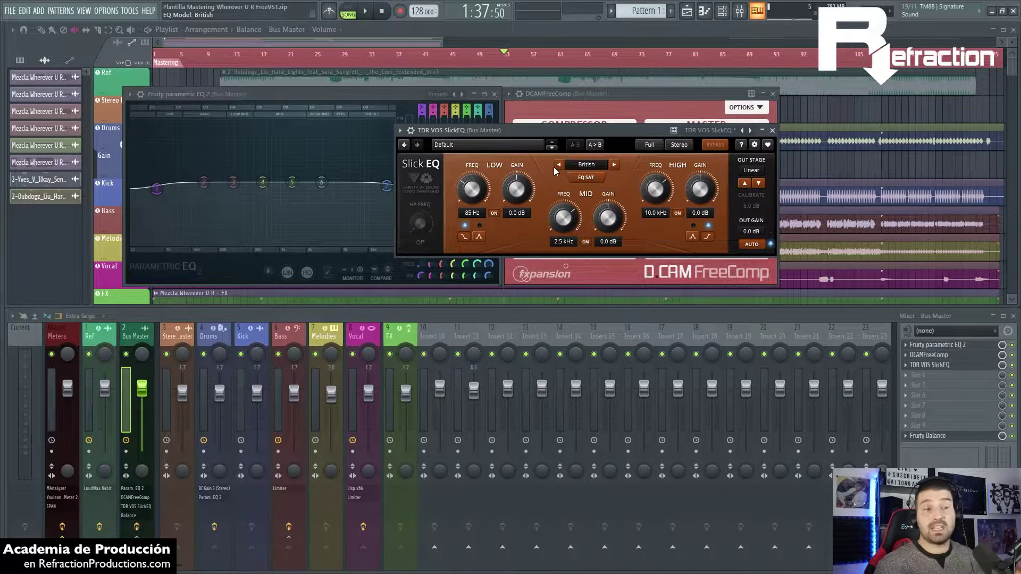
Lower SlickEQ's mid frequency to 2011 Hz, boost its high shelf to 3.0 dB and toggle its slot to compare.
{"action": "left_click_drag", "start_coordinate": [526, 130], "coordinate": [586, 119]}
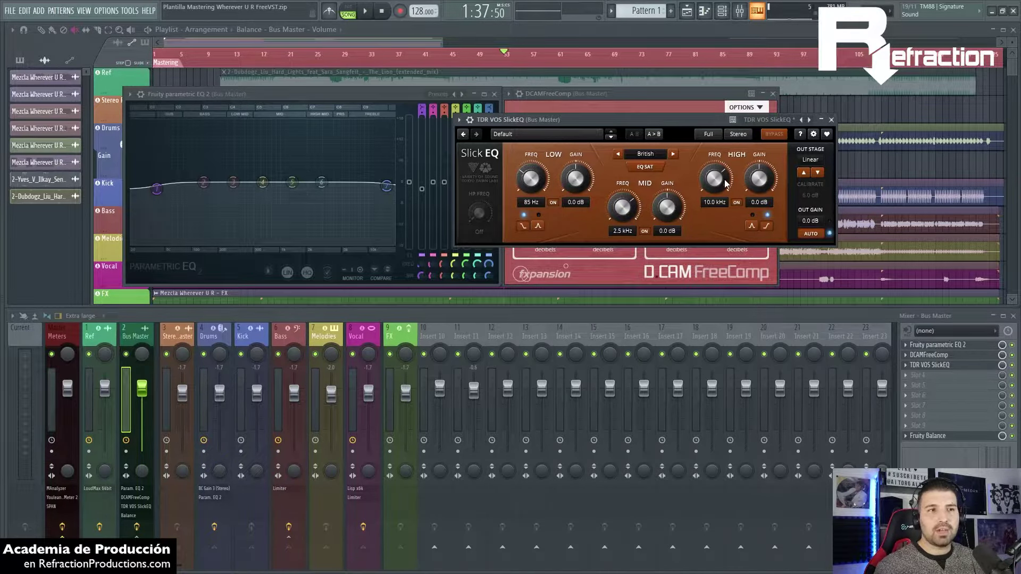
{"action": "left_click_drag", "start_coordinate": [624, 234], "coordinate": [623, 307]}
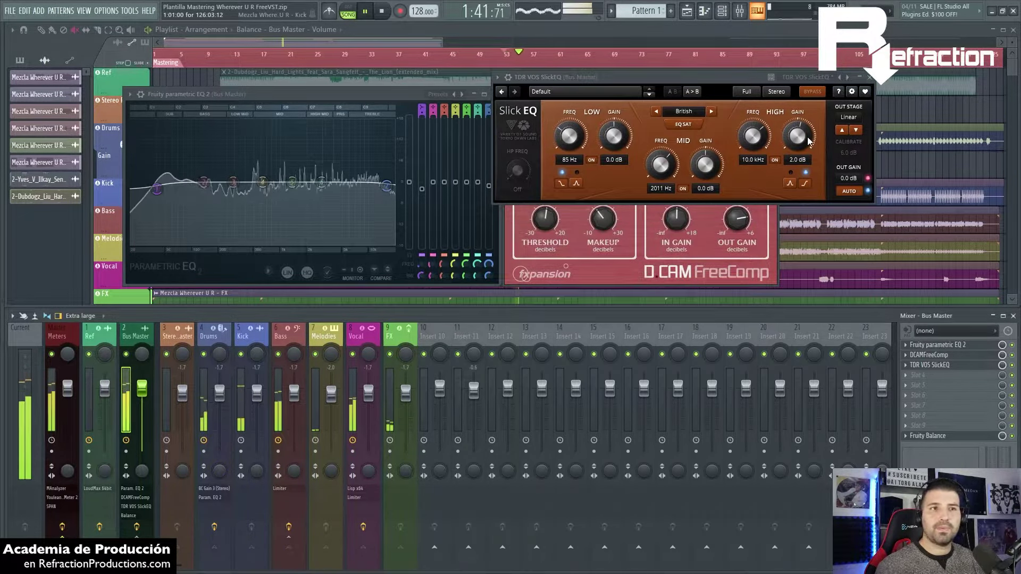
{"action": "left_click_drag", "start_coordinate": [809, 141], "coordinate": [809, 125]}
{"action": "left_click", "coordinate": [1012, 365]}
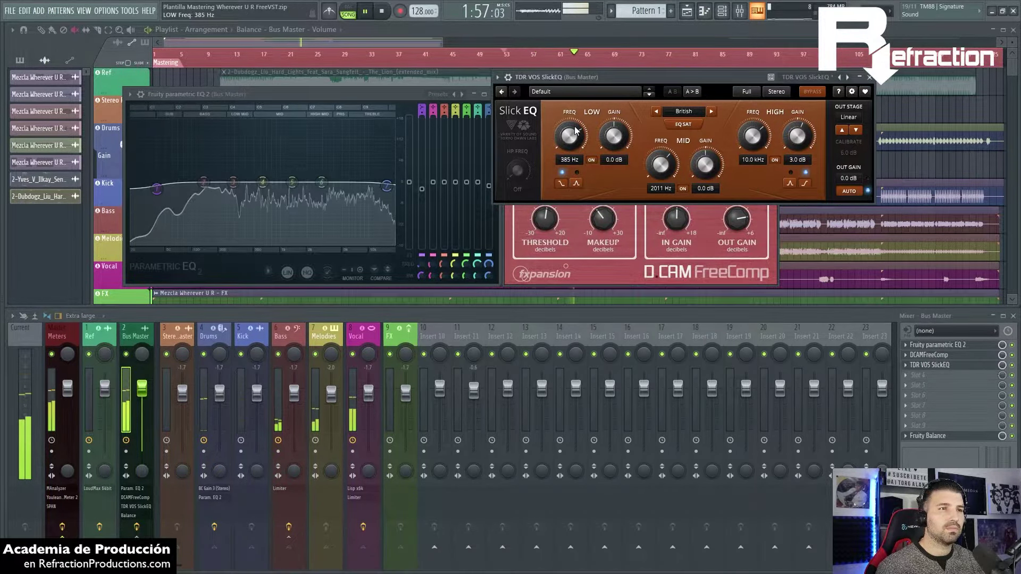
Boost the low band gain in SlickEQ to 2.0 dB during playback.
{"action": "left_click_drag", "start_coordinate": [615, 130], "coordinate": [617, 127]}
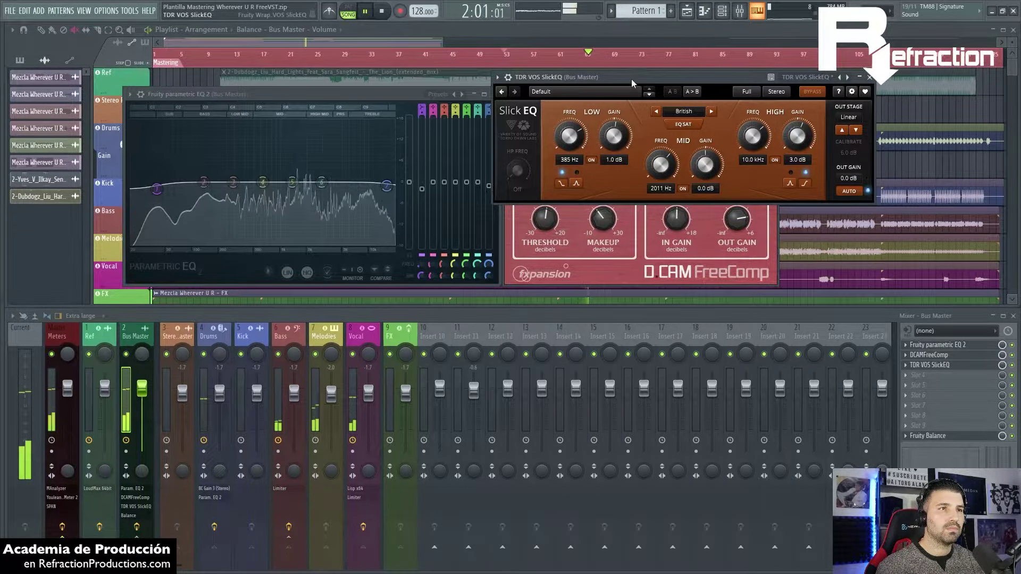
{"action": "left_click_drag", "start_coordinate": [631, 79], "coordinate": [591, 84]}
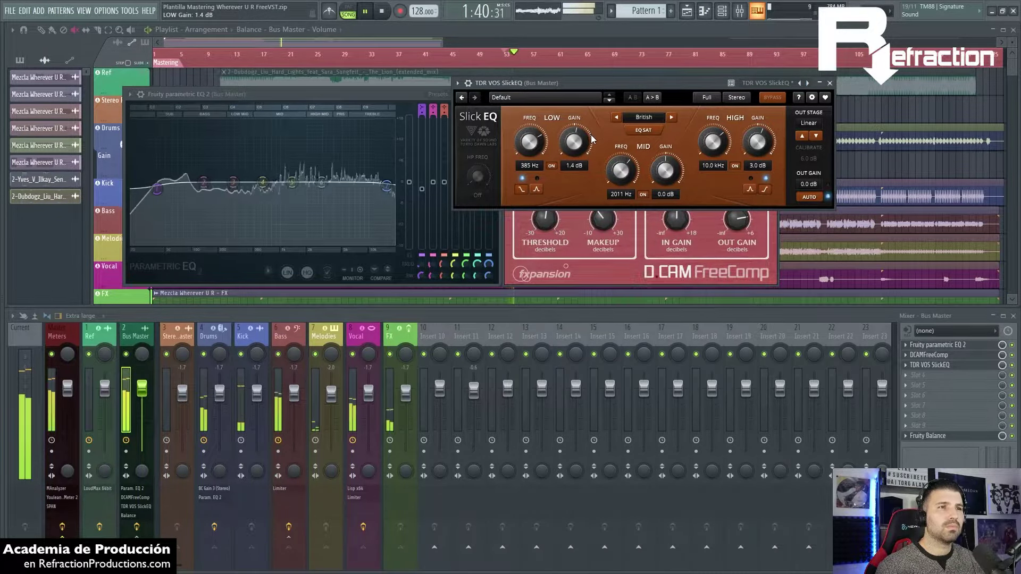
{"action": "left_click_drag", "start_coordinate": [590, 127], "coordinate": [588, 138]}
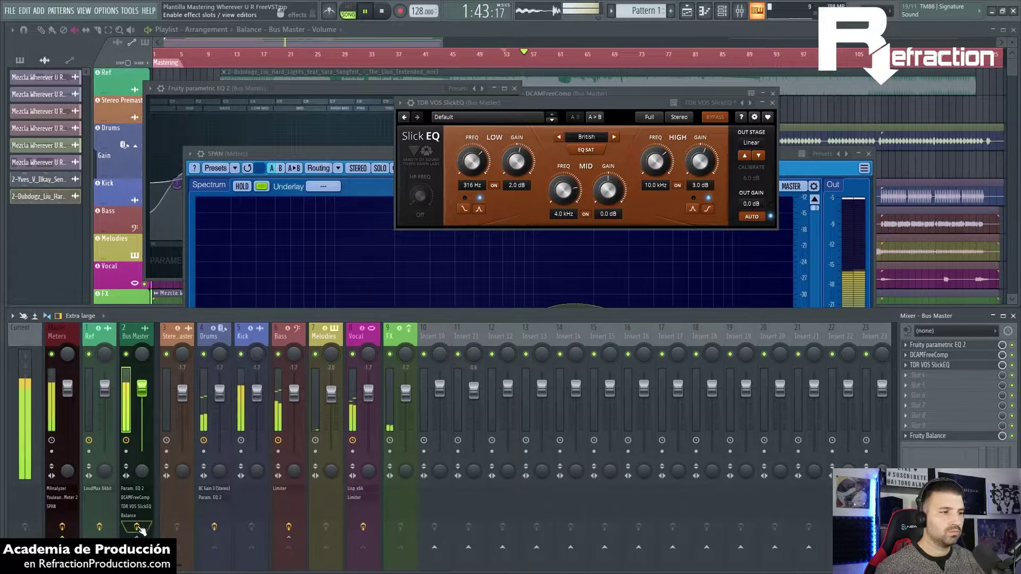
Bypass and re-enable the Bus Master's whole effects chain to compare the sound with and without processing.
{"action": "left_click", "coordinate": [137, 528]}
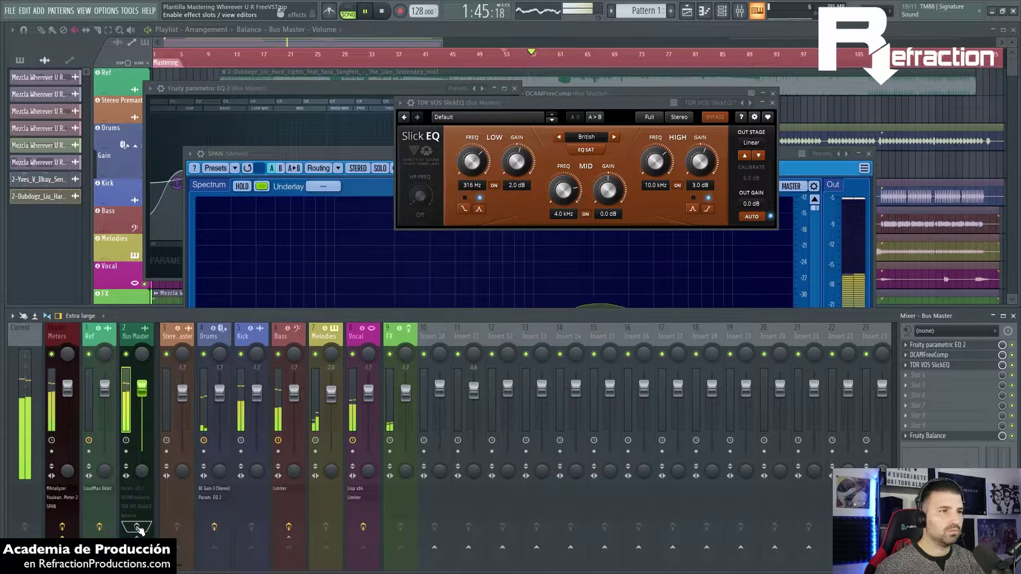
{"action": "left_click", "coordinate": [137, 528]}
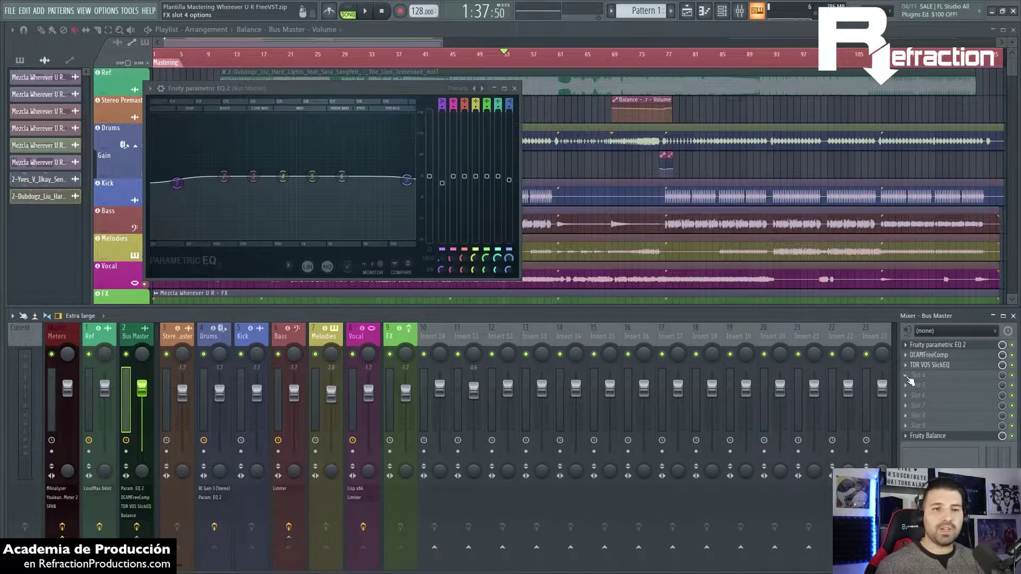
Load Maximus into the fourth effect slot of the Bus Master and position its window over the playlist.
{"action": "left_click", "coordinate": [908, 376]}
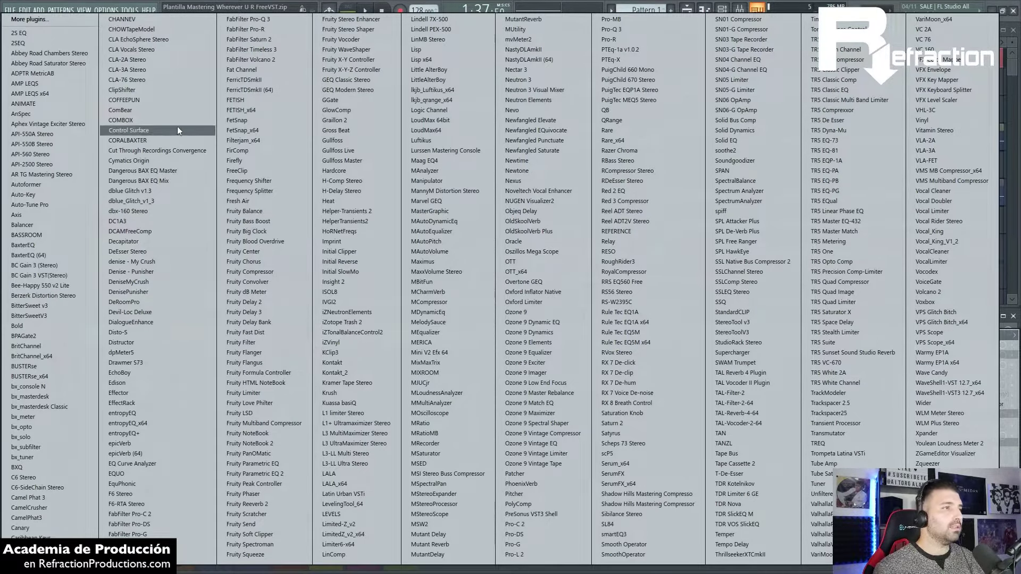
{"action": "left_click", "coordinate": [264, 423]}
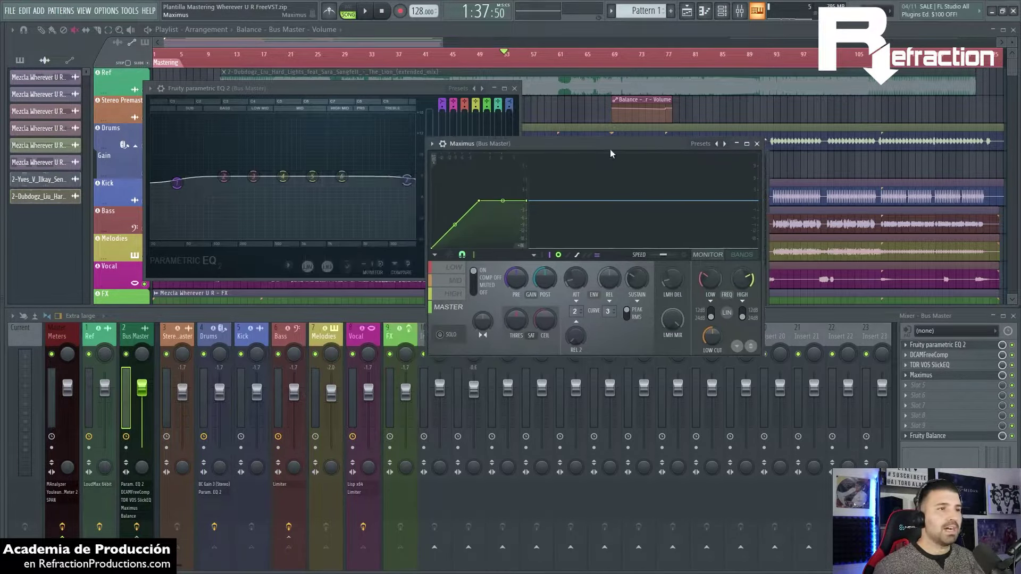
{"action": "left_click_drag", "start_coordinate": [610, 146], "coordinate": [489, 110]}
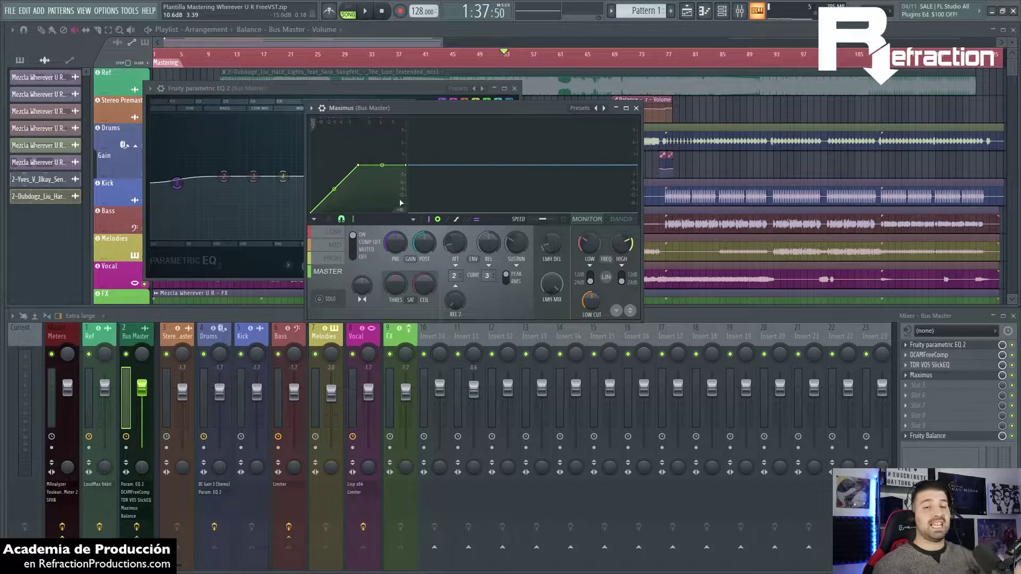
{"action": "left_click_drag", "start_coordinate": [513, 106], "coordinate": [515, 110]}
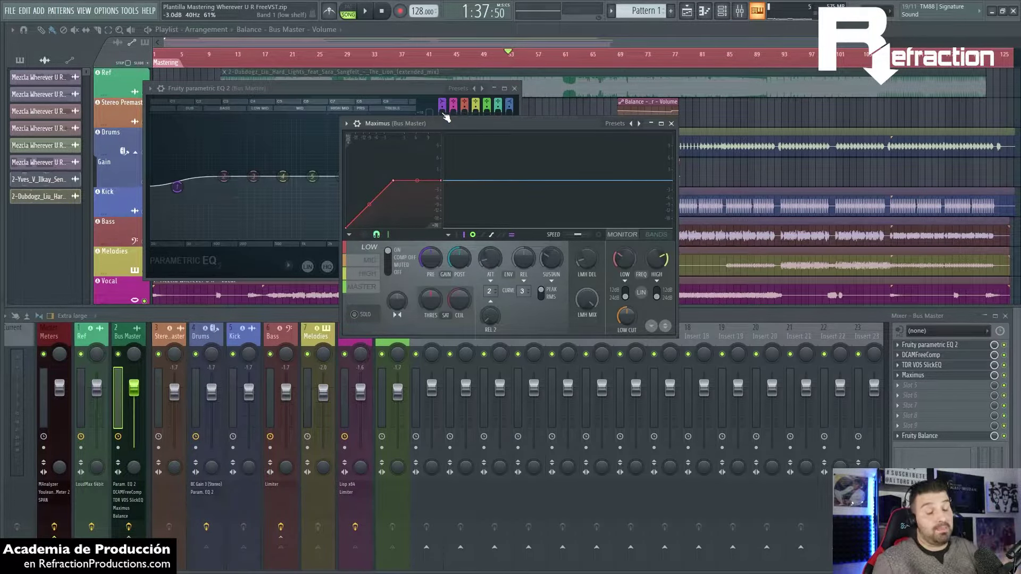
{"action": "left_click_drag", "start_coordinate": [490, 118], "coordinate": [493, 120]}
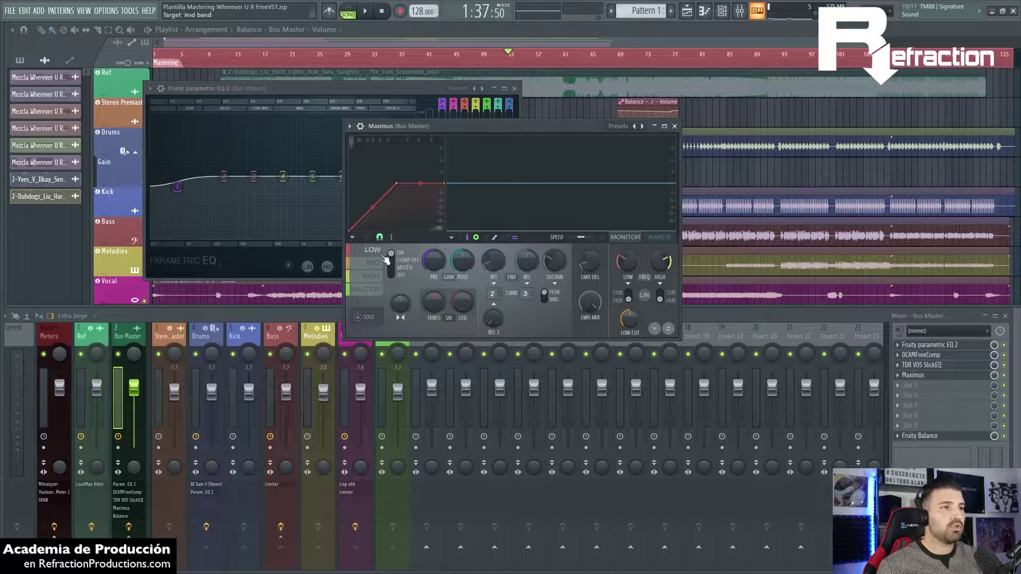
Compress Maximus's Low band during playback by lowering its curve's threshold point and raising the curve's end point.
{"action": "left_click", "coordinate": [370, 294]}
{"action": "left_click", "coordinate": [373, 250]}
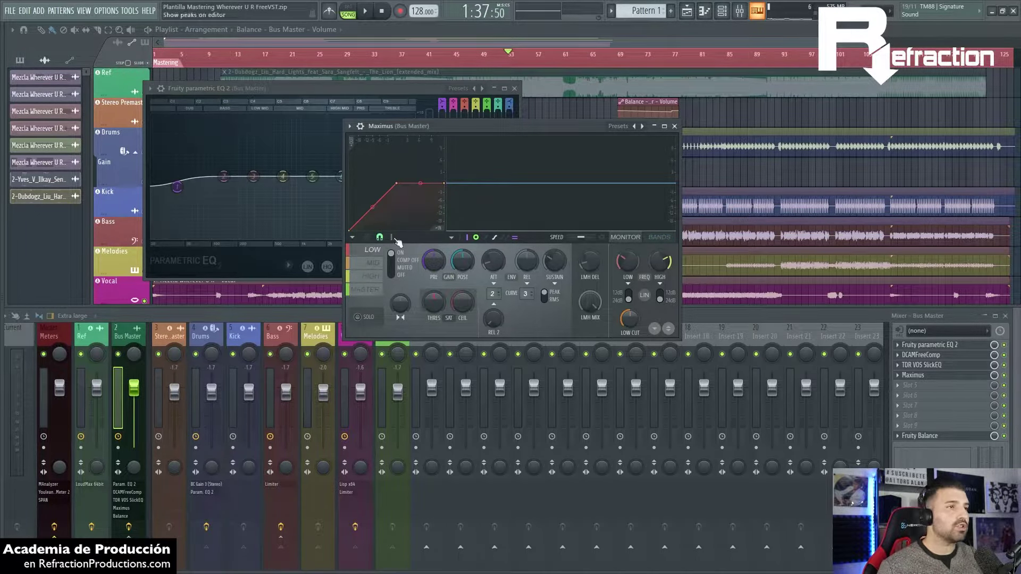
{"action": "left_click_drag", "start_coordinate": [560, 126], "coordinate": [612, 125]}
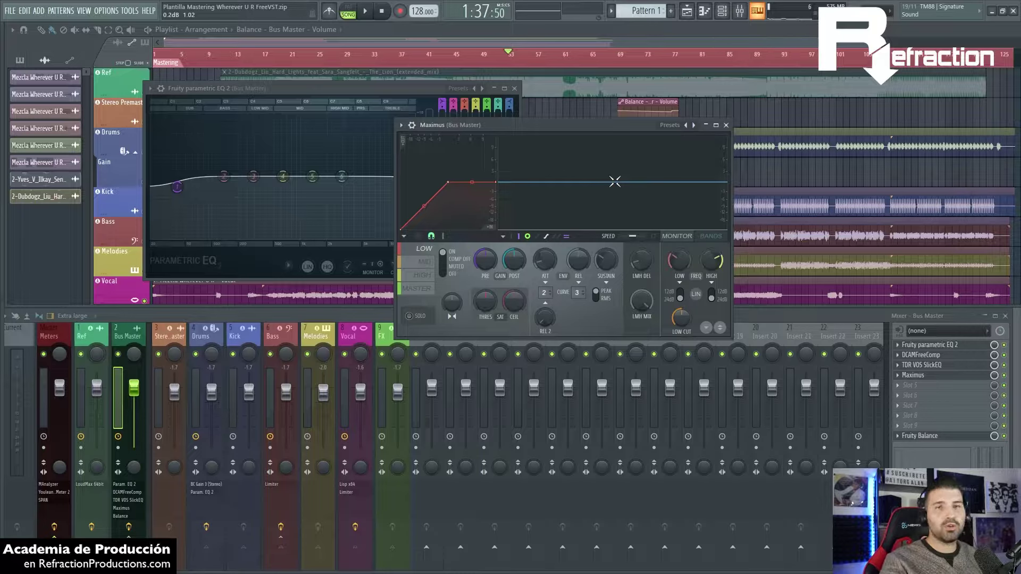
{"action": "key", "text": "space"}
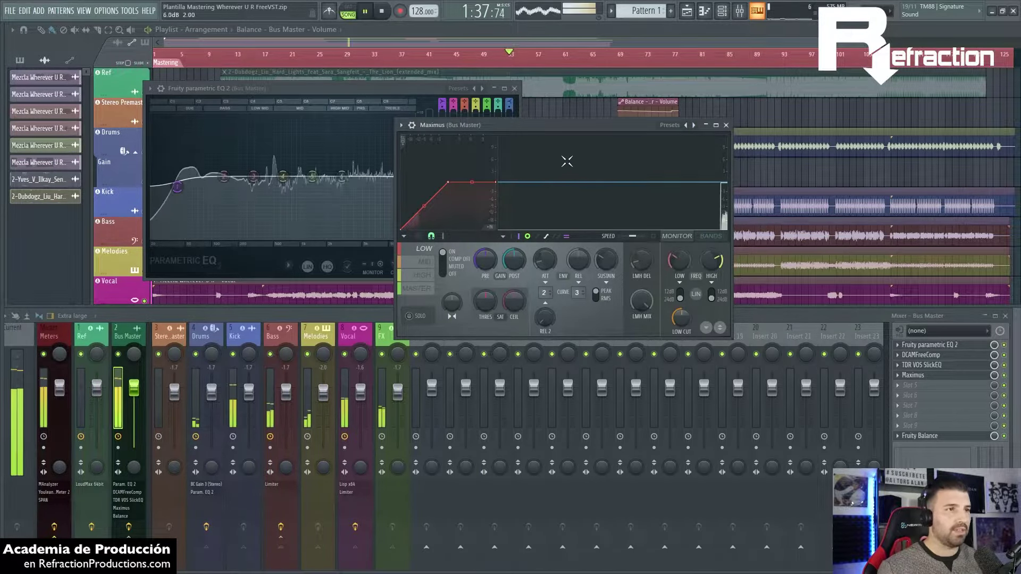
{"action": "left_click_drag", "start_coordinate": [450, 184], "coordinate": [426, 214]}
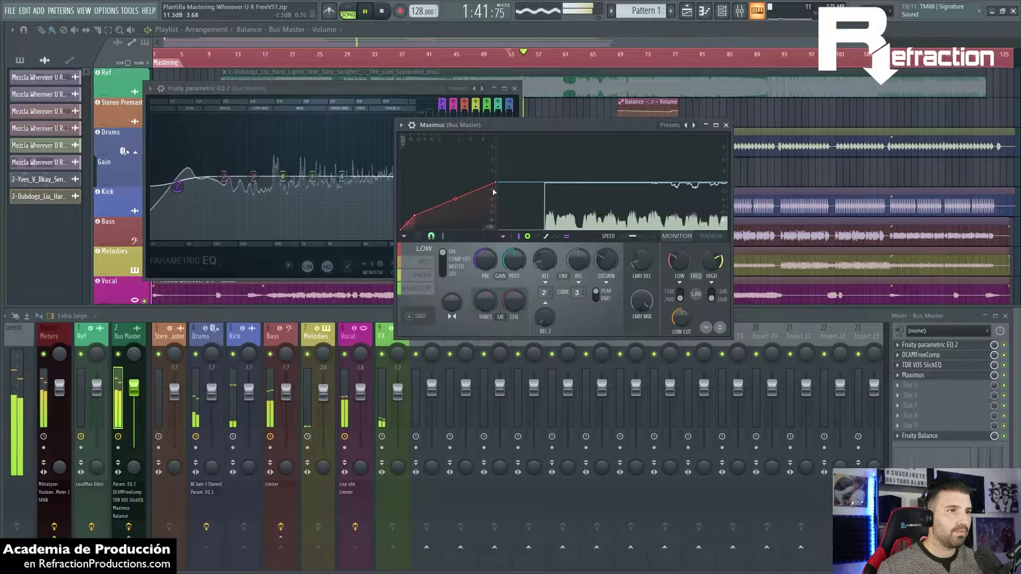
{"action": "left_click_drag", "start_coordinate": [496, 182], "coordinate": [499, 174]}
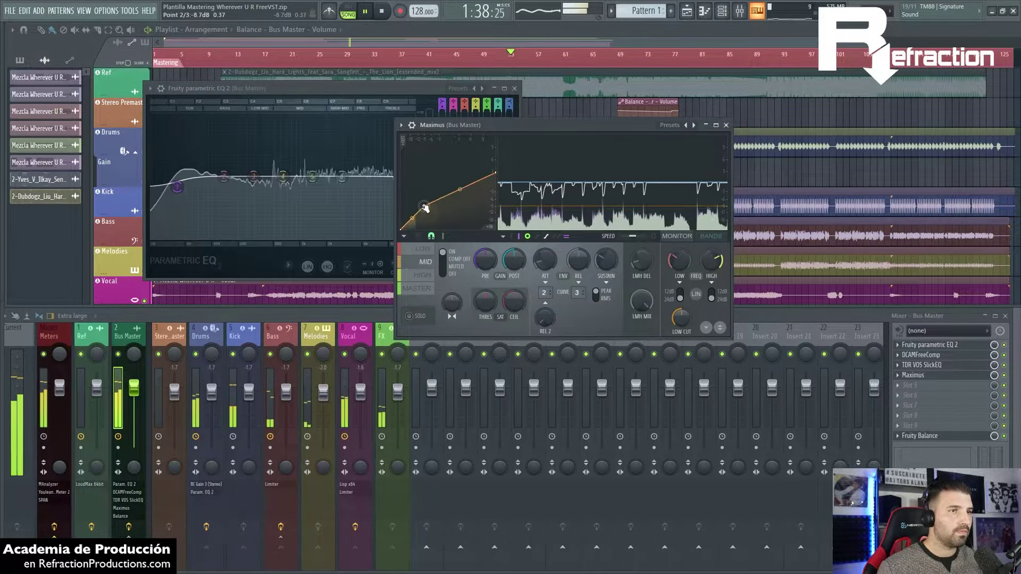
Shape the Mid and High band compression curves in Maximus by adjusting their threshold points and raising the High curve's end point.
{"action": "left_click_drag", "start_coordinate": [424, 207], "coordinate": [430, 206]}
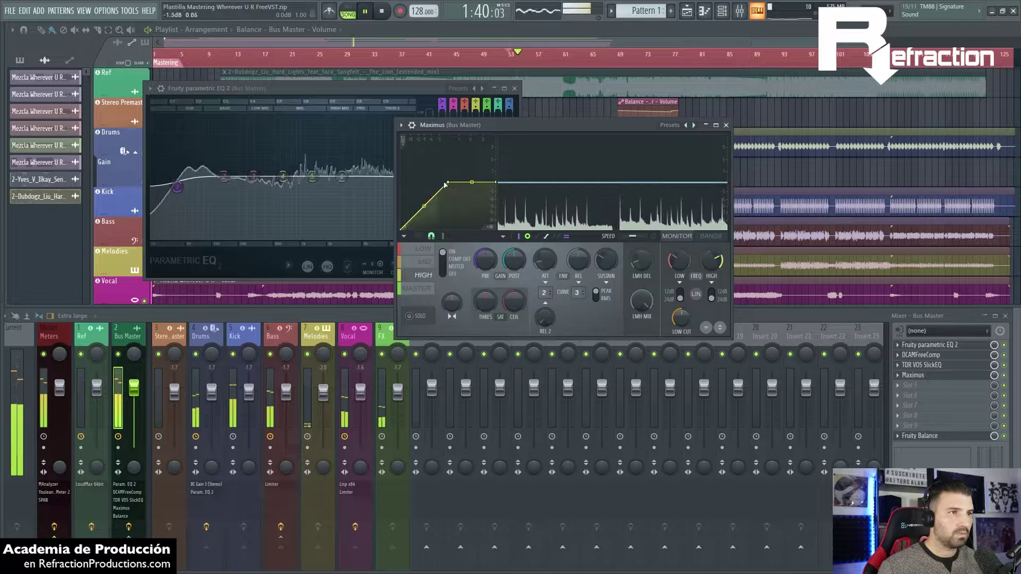
{"action": "left_click_drag", "start_coordinate": [436, 196], "coordinate": [425, 207]}
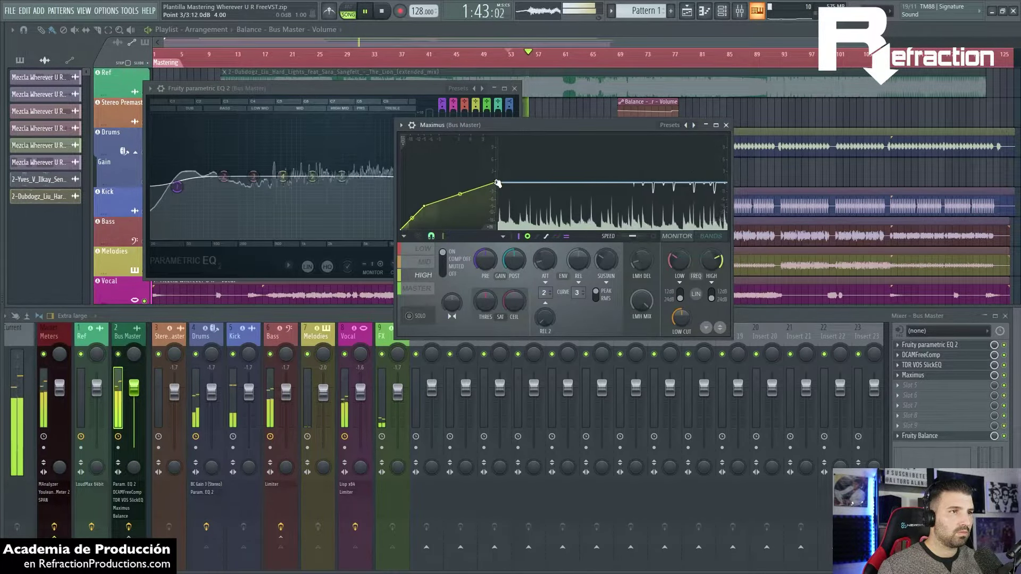
{"action": "left_click_drag", "start_coordinate": [497, 183], "coordinate": [498, 173]}
{"action": "left_click_drag", "start_coordinate": [427, 207], "coordinate": [435, 197]}
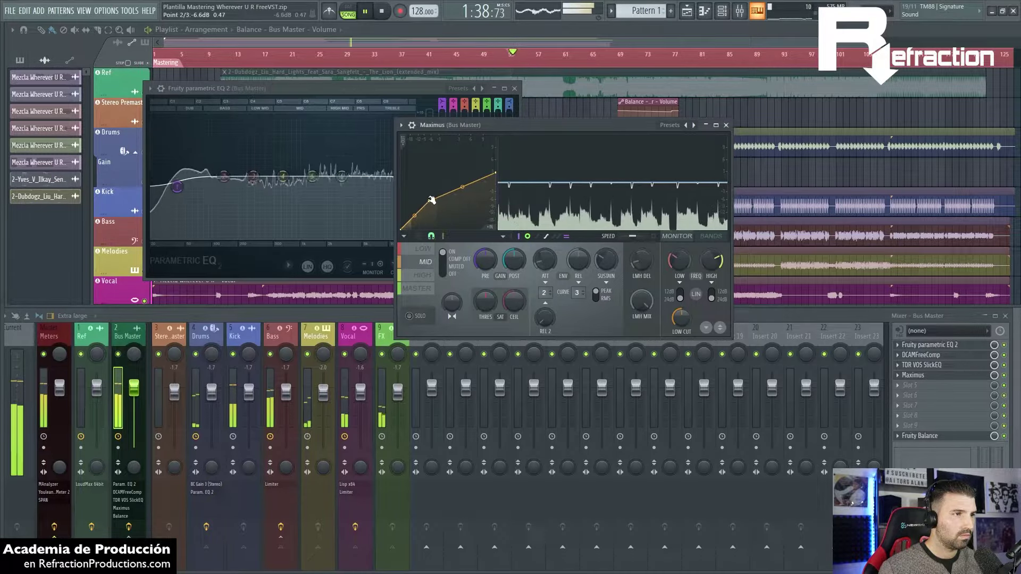
{"action": "left_click_drag", "start_coordinate": [429, 201], "coordinate": [427, 205]}
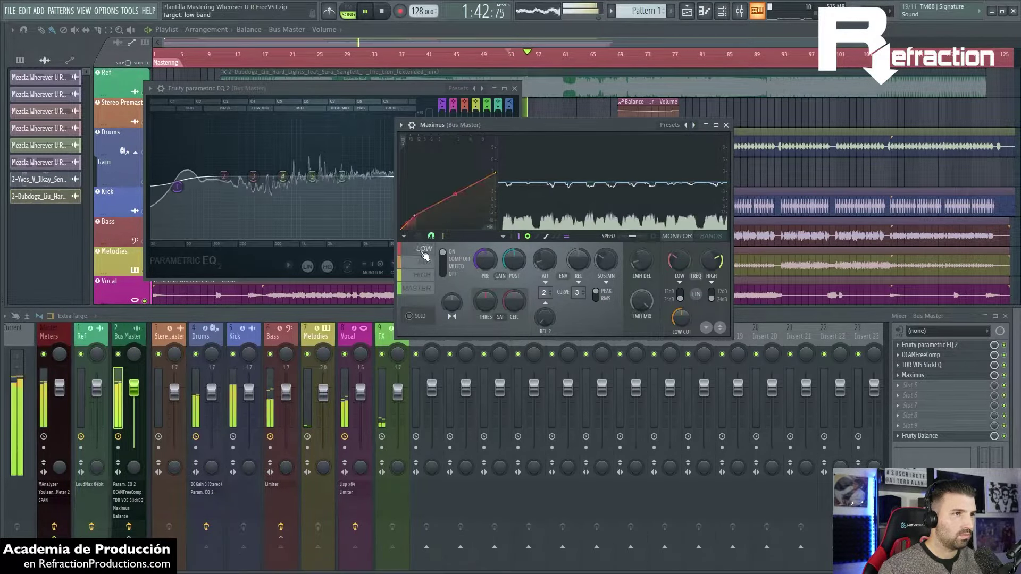
Audition the Low, Mid and High bands of Maximus in solo and lower the High band's compression threshold slightly.
{"action": "left_click", "coordinate": [424, 274]}
{"action": "left_click", "coordinate": [424, 248]}
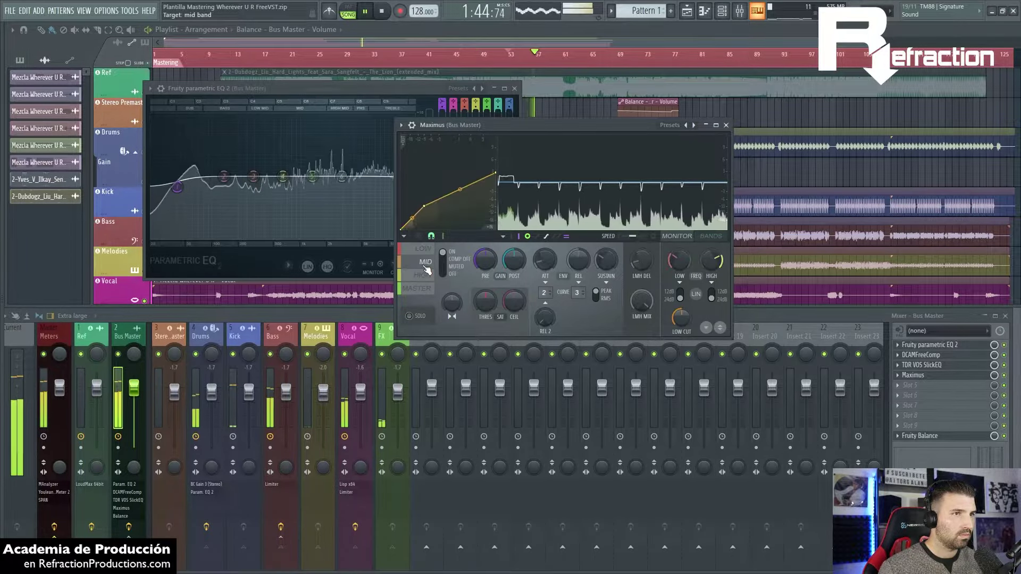
{"action": "key", "text": "space"}
{"action": "key", "text": "space"}
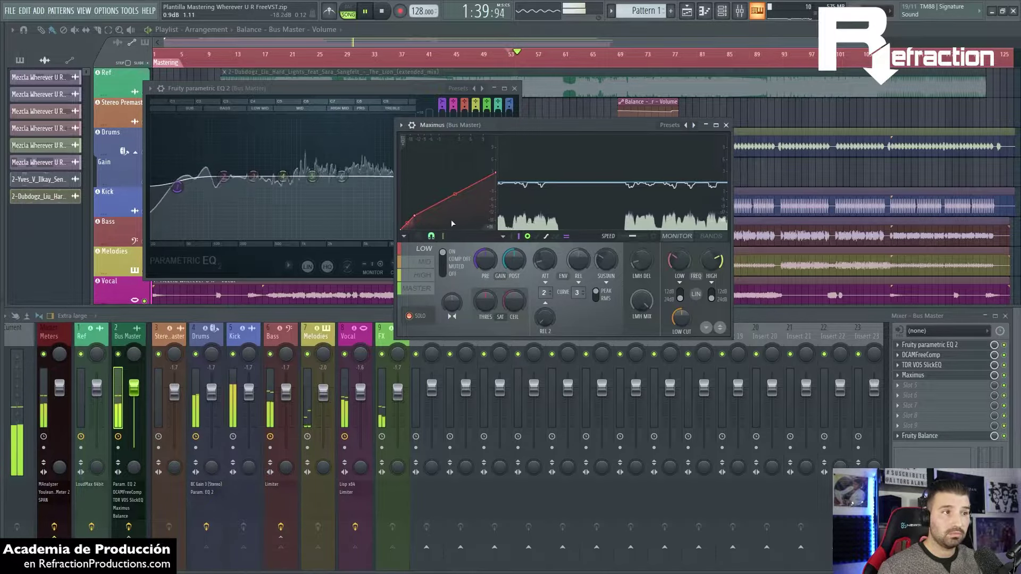
{"action": "left_click", "coordinate": [425, 262]}
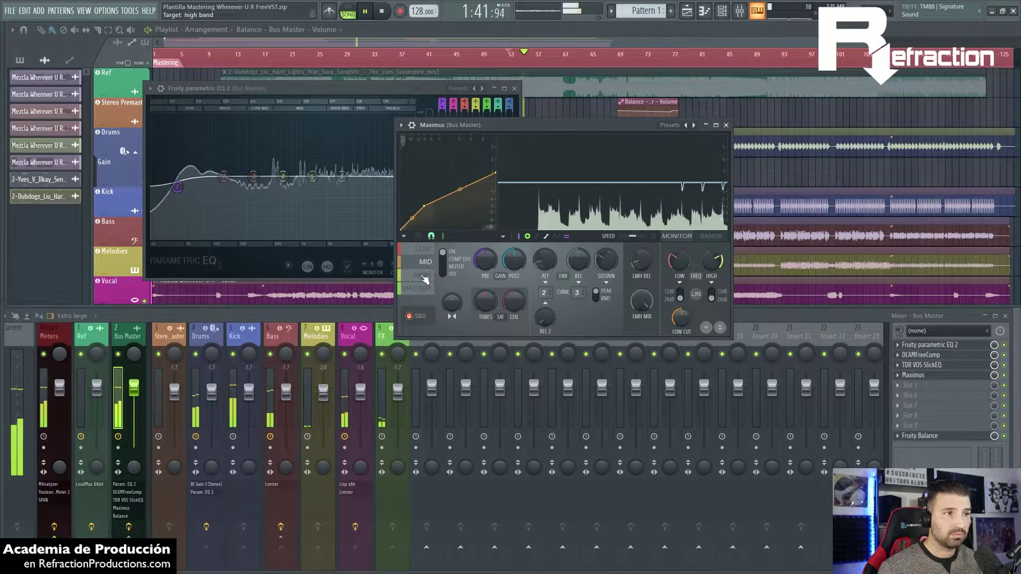
{"action": "left_click", "coordinate": [424, 275]}
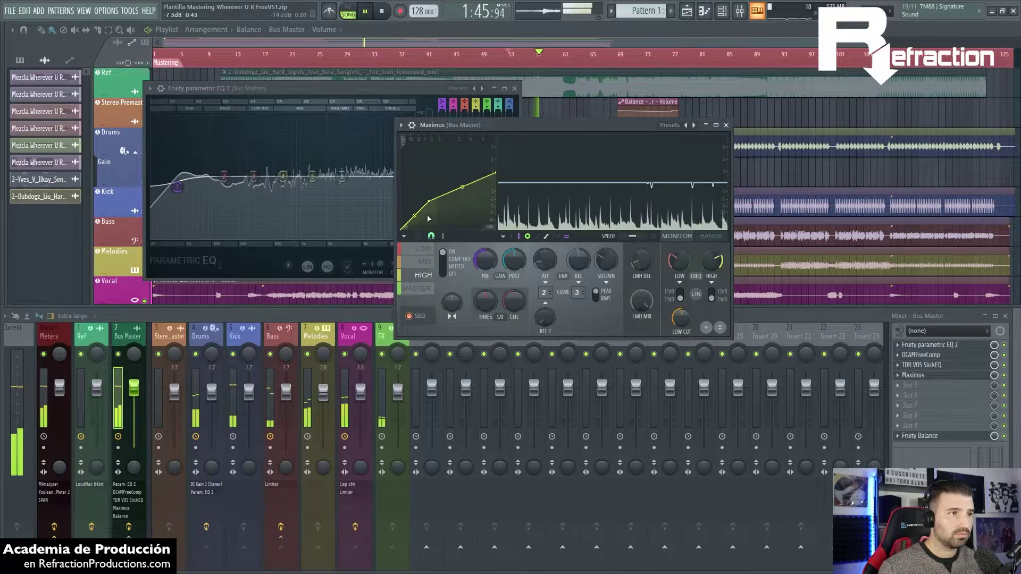
{"action": "left_click_drag", "start_coordinate": [428, 201], "coordinate": [425, 206]}
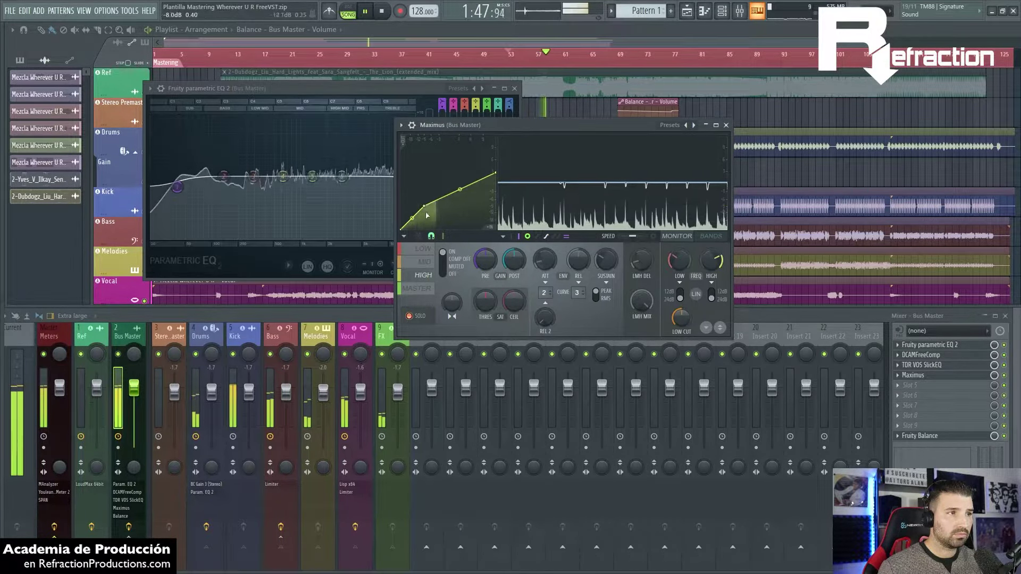
Raise the post gain of Maximus's Master band to 1.5 dB during playback.
{"action": "left_click", "coordinate": [432, 289]}
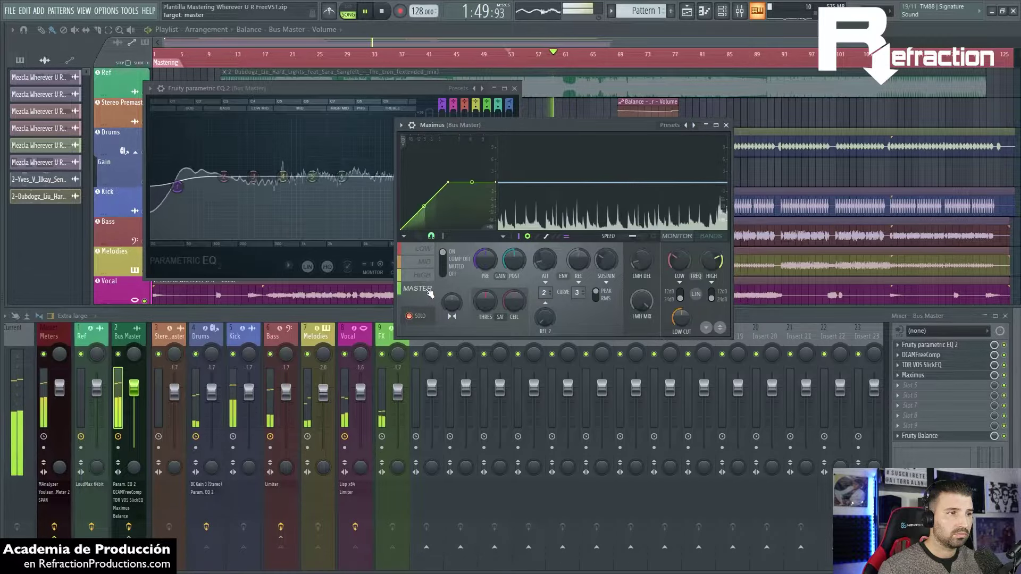
{"action": "key", "text": "space"}
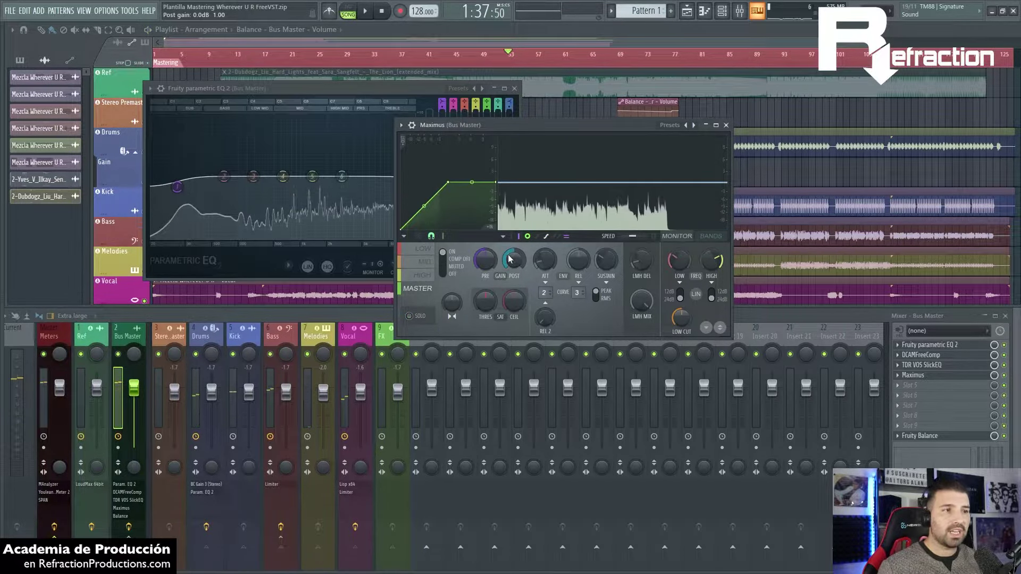
{"action": "left_click_drag", "start_coordinate": [520, 259], "coordinate": [514, 260]}
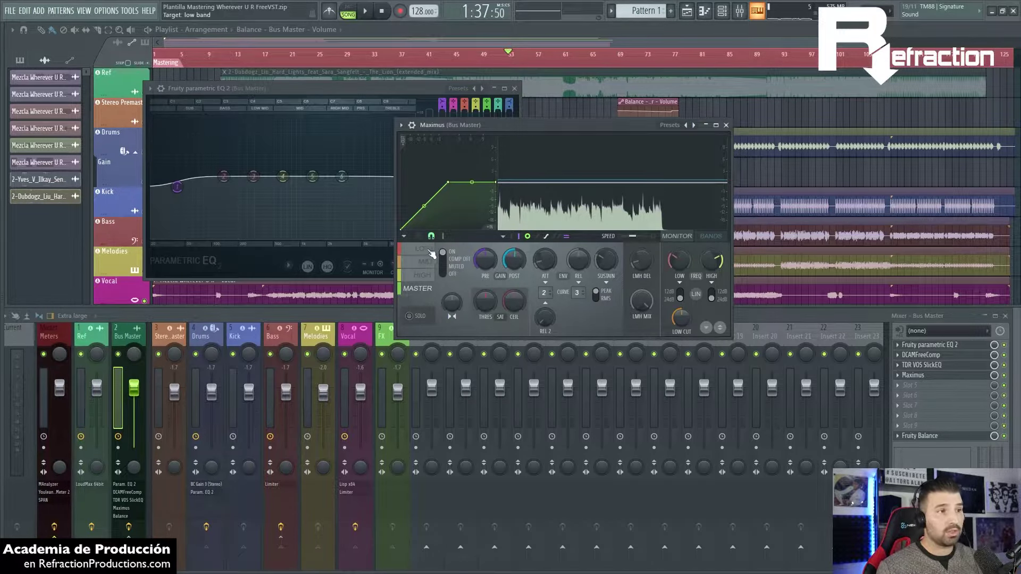
{"action": "scroll", "coordinate": [514, 259], "scroll_direction": "up", "scroll_amount": 2}
{"action": "key", "text": "space"}
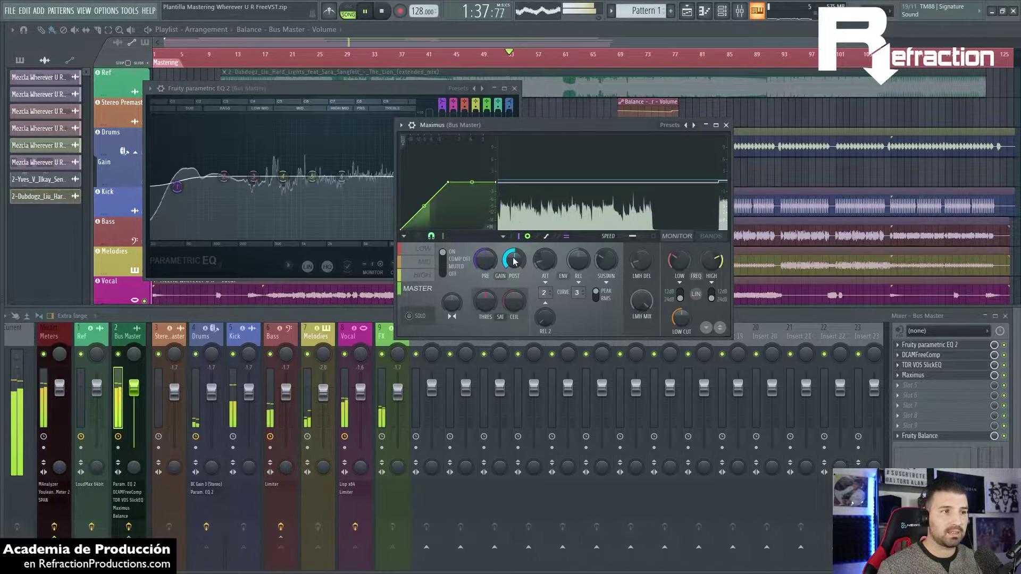
{"action": "left_click_drag", "start_coordinate": [514, 260], "coordinate": [517, 251]}
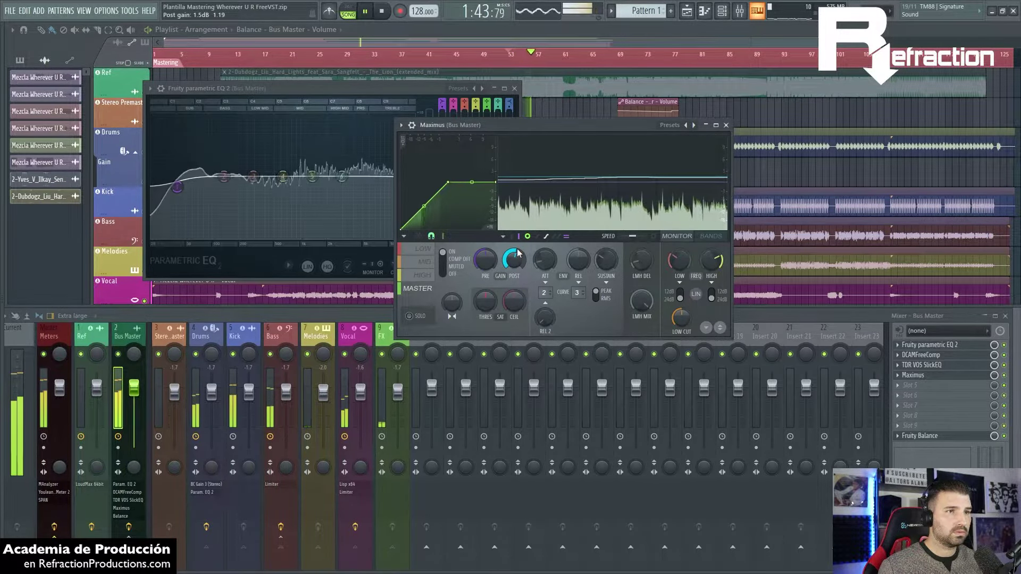
Toggle the Maximus slot to compare and switch its display to the frequency bands.
{"action": "left_click", "coordinate": [1004, 376]}
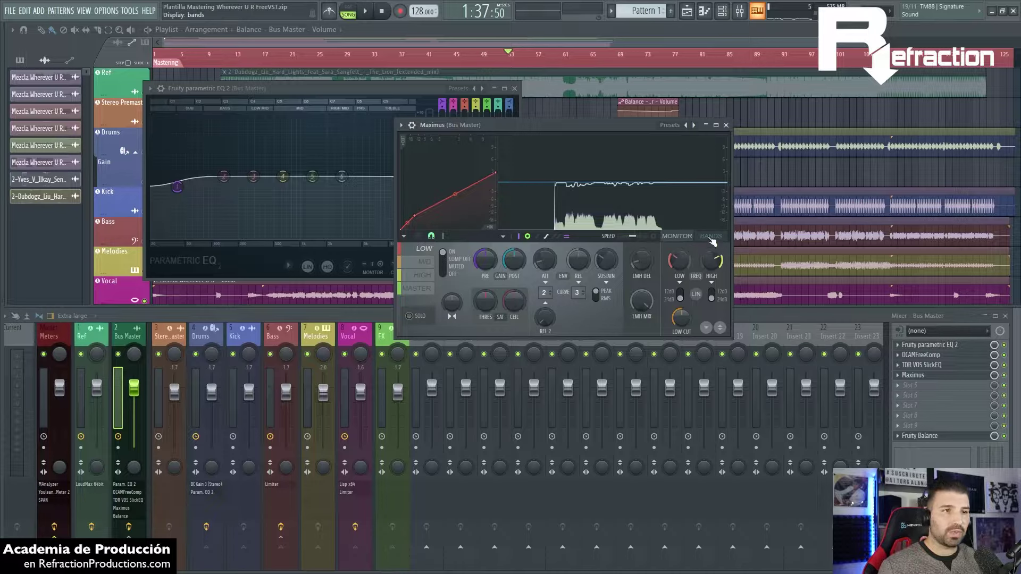
{"action": "left_click", "coordinate": [711, 236]}
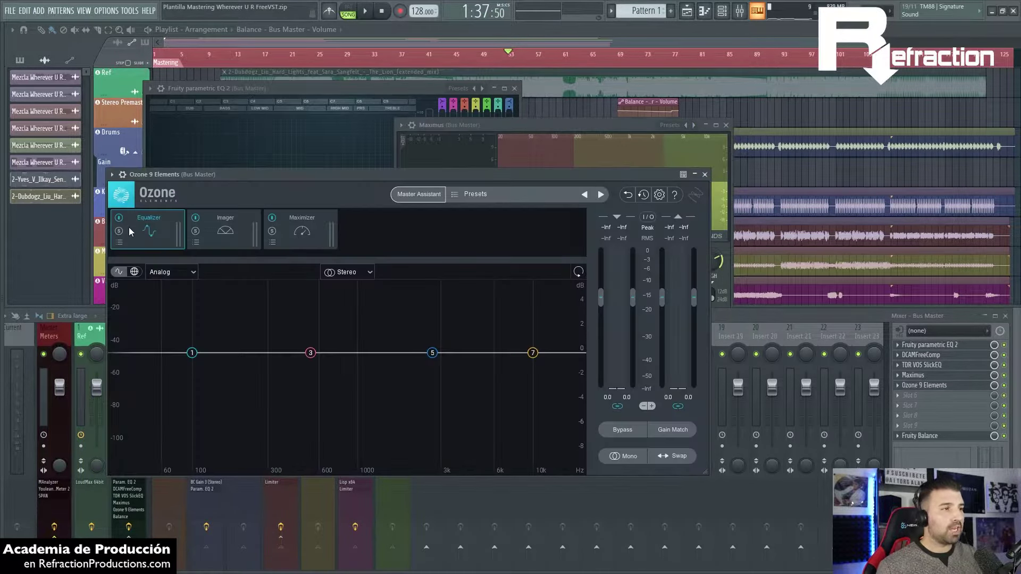
Disable the Equalizer and Maximizer modules in Ozone 9 Elements, show the Imager and reposition the plugin window.
{"action": "left_click", "coordinate": [119, 218]}
{"action": "left_click", "coordinate": [272, 218]}
{"action": "left_click", "coordinate": [231, 222]}
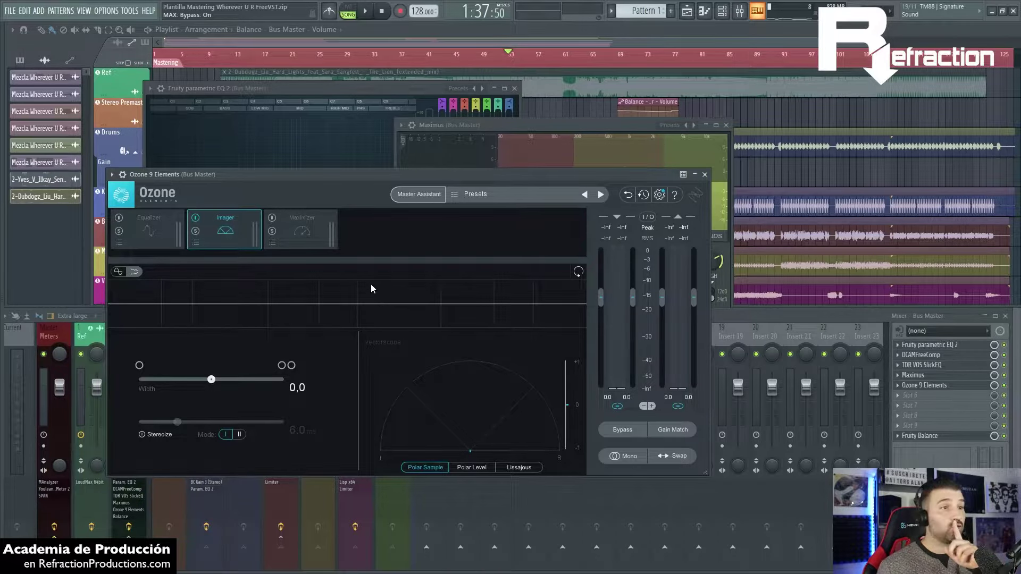
{"action": "left_click_drag", "start_coordinate": [381, 174], "coordinate": [323, 113]}
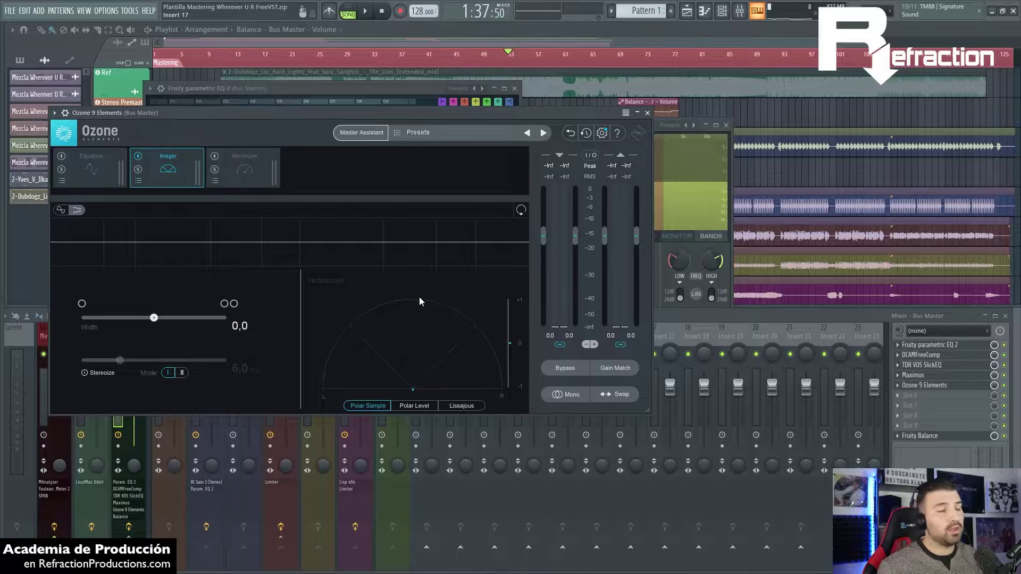
{"action": "left_click_drag", "start_coordinate": [421, 115], "coordinate": [425, 133]}
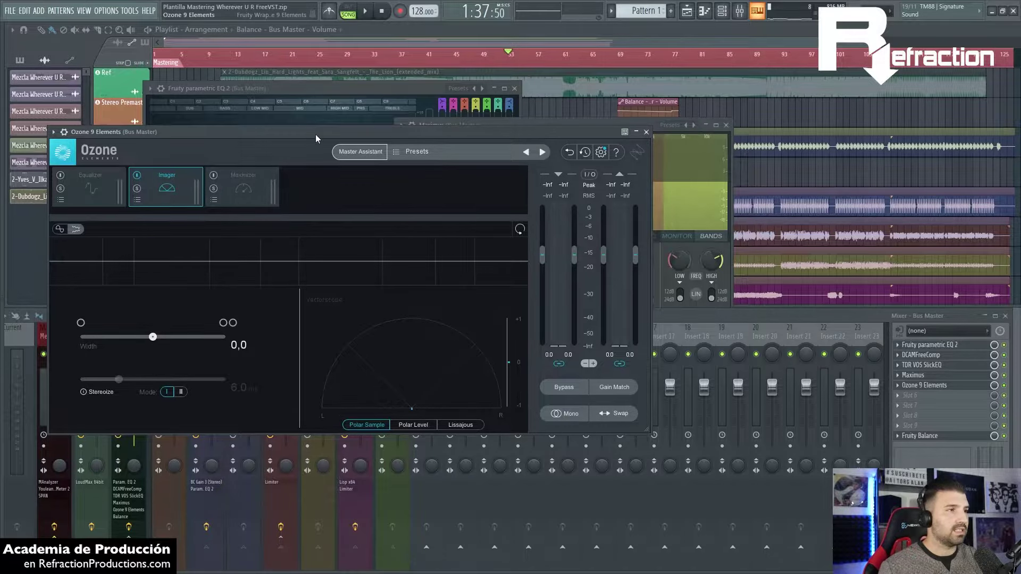
{"action": "left_click_drag", "start_coordinate": [315, 133], "coordinate": [428, 125]}
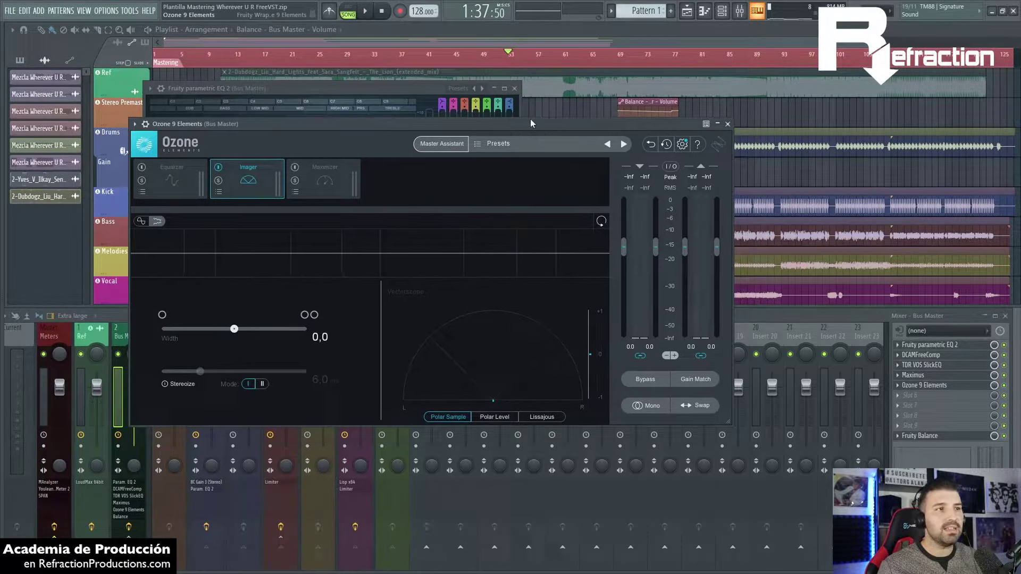
Arrange Ozone and Maximus so both are visible, and examine the soloed Low band in the Imager's vectorscope during playback.
{"action": "left_click_drag", "start_coordinate": [531, 120], "coordinate": [656, 148]}
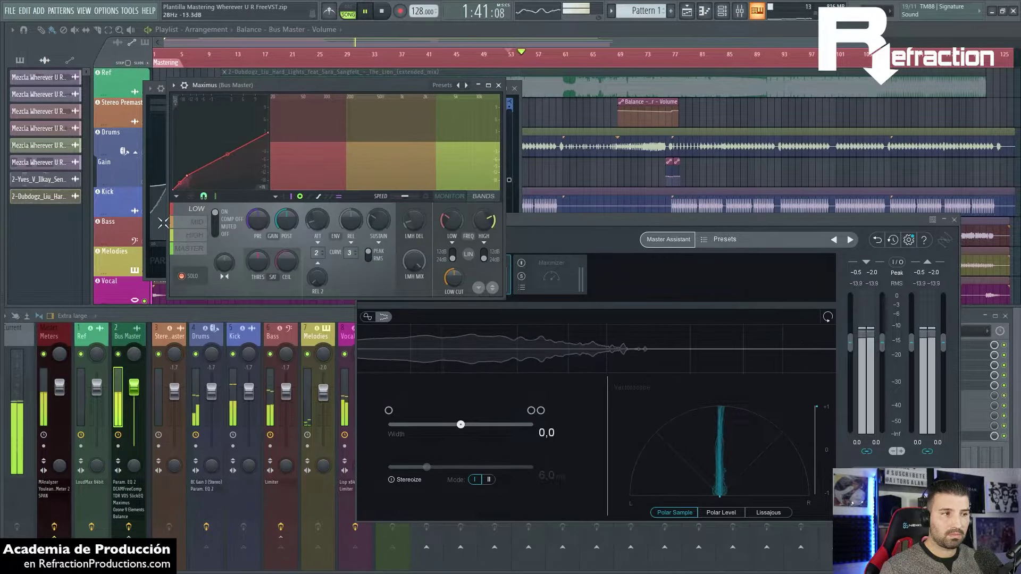
{"action": "left_click_drag", "start_coordinate": [234, 233], "coordinate": [264, 48]}
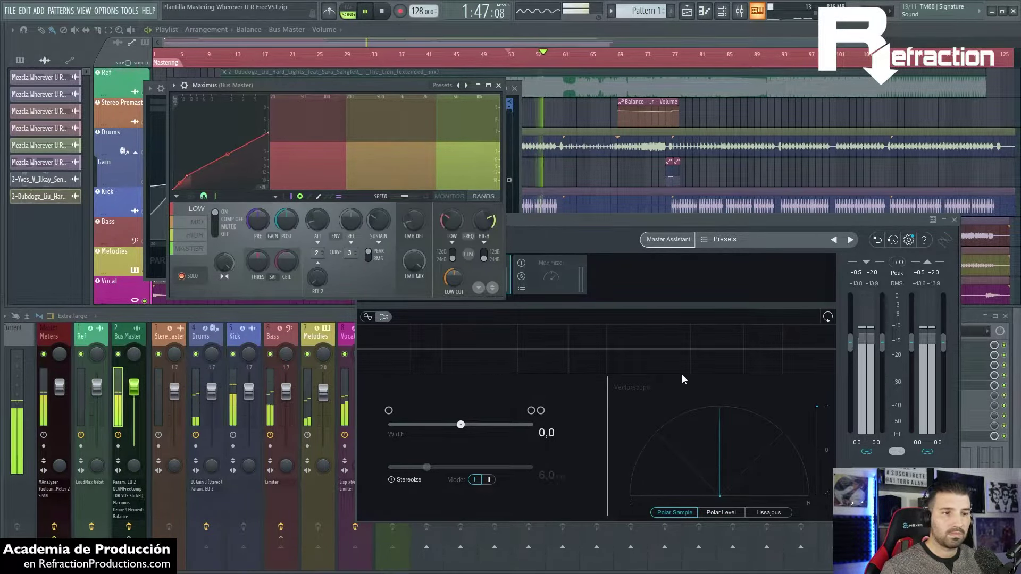
{"action": "left_click_drag", "start_coordinate": [402, 84], "coordinate": [619, 90]}
{"action": "key", "text": "space"}
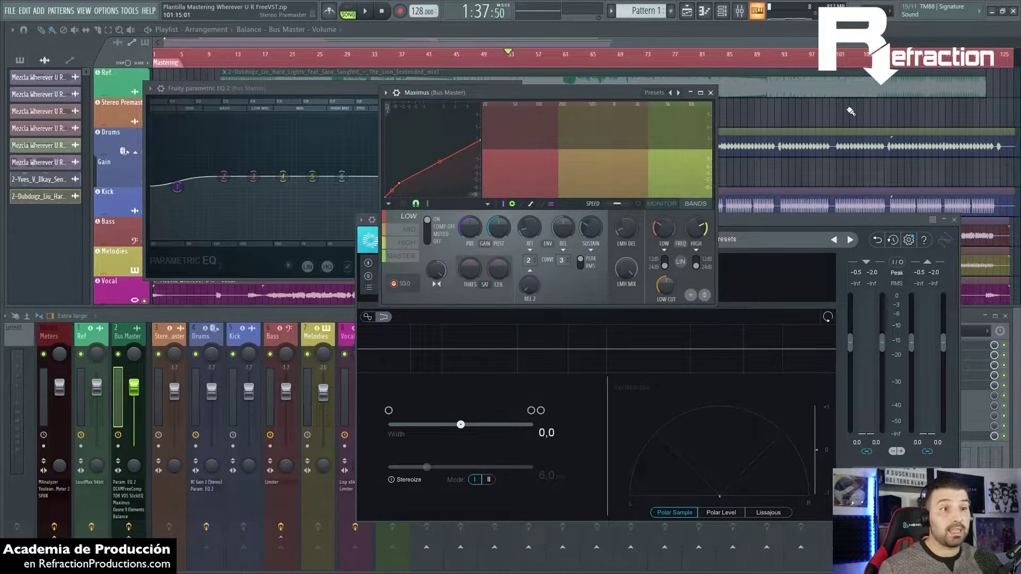
Remove Ozone 9 Elements from the Bus Master's effect chain.
{"action": "left_click", "coordinate": [780, 218]}
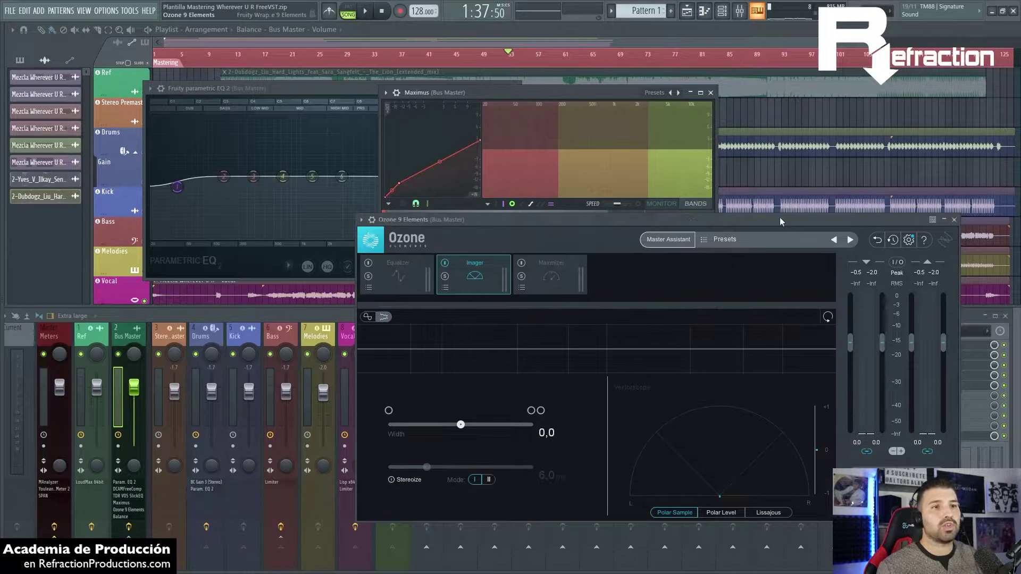
{"action": "left_click_drag", "start_coordinate": [895, 222], "coordinate": [635, 187]}
{"action": "left_click", "coordinate": [913, 344]}
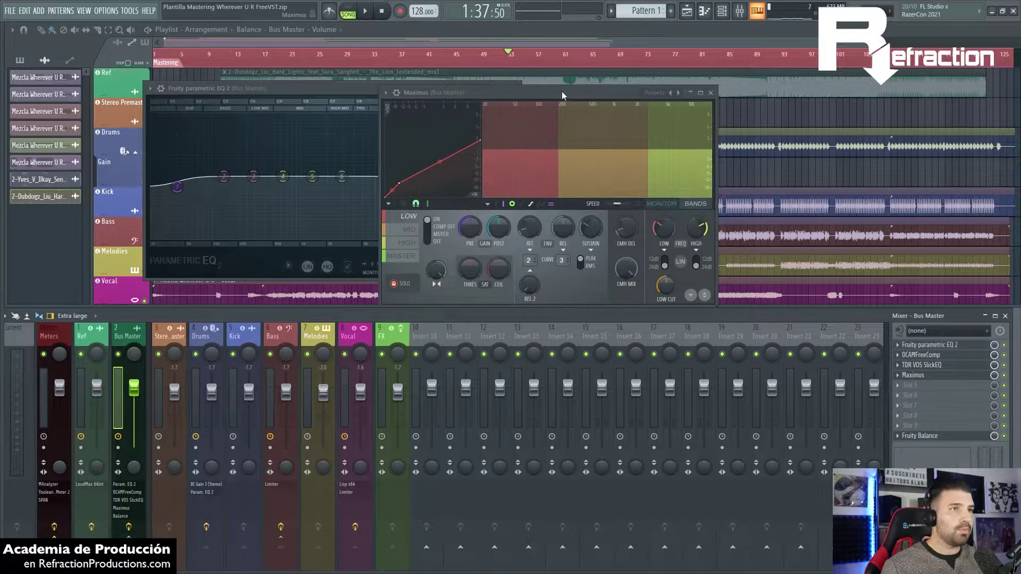
Reposition the Maximus window and lower the crossover frequency between its Low and Mid bands.
{"action": "left_click_drag", "start_coordinate": [561, 91], "coordinate": [595, 103]}
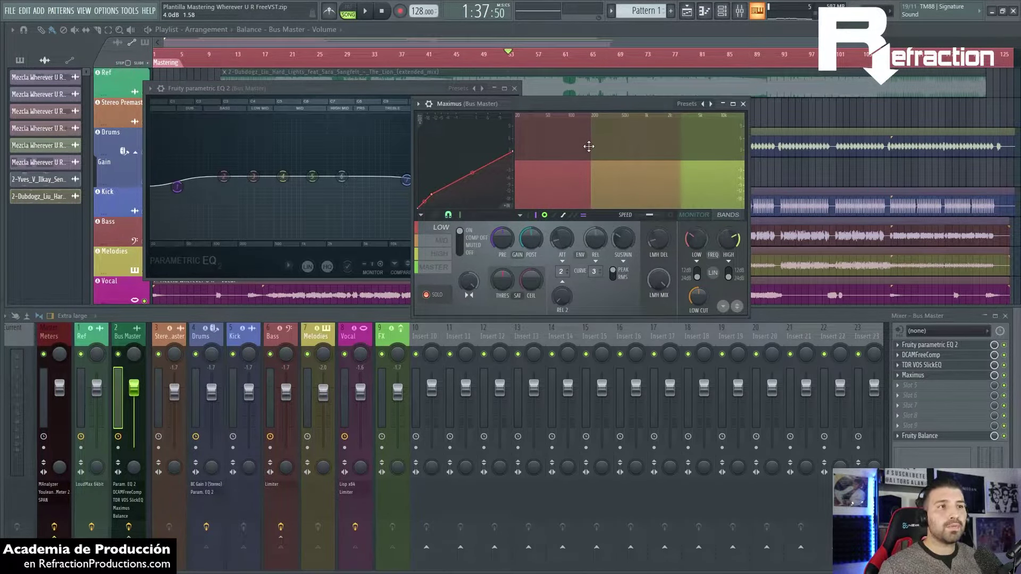
{"action": "left_click_drag", "start_coordinate": [588, 146], "coordinate": [543, 147]}
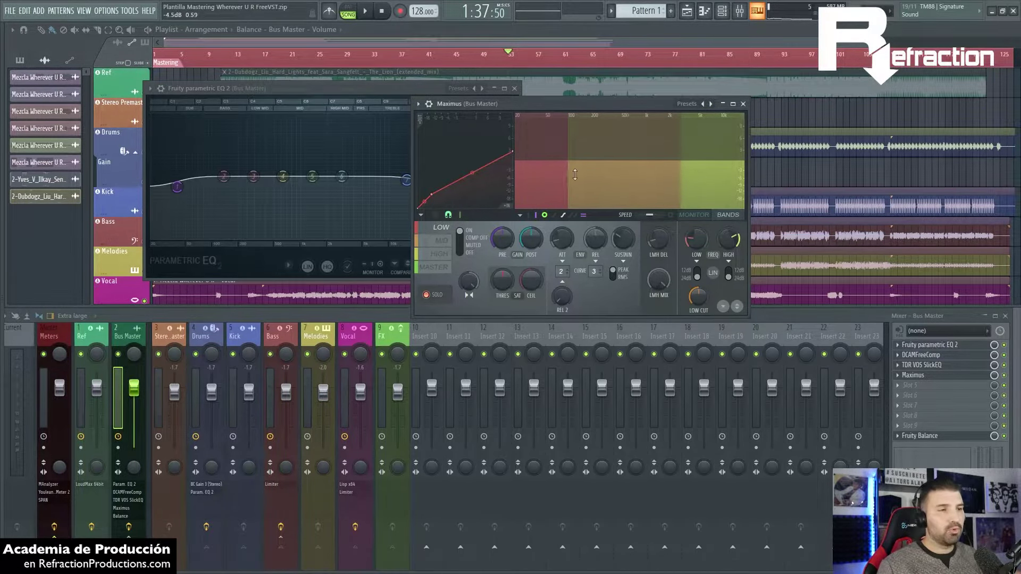
Select Maximus's Master band and try different soft saturation thresholds, including 56% in mode A, with playback.
{"action": "left_click", "coordinate": [434, 267]}
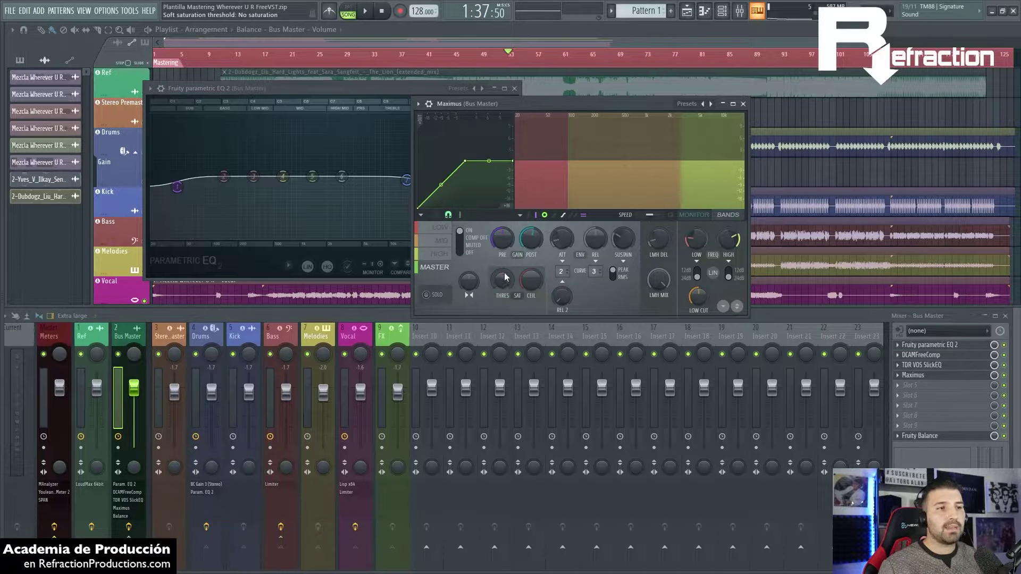
{"action": "scroll", "coordinate": [504, 283], "scroll_direction": "up", "scroll_amount": 4}
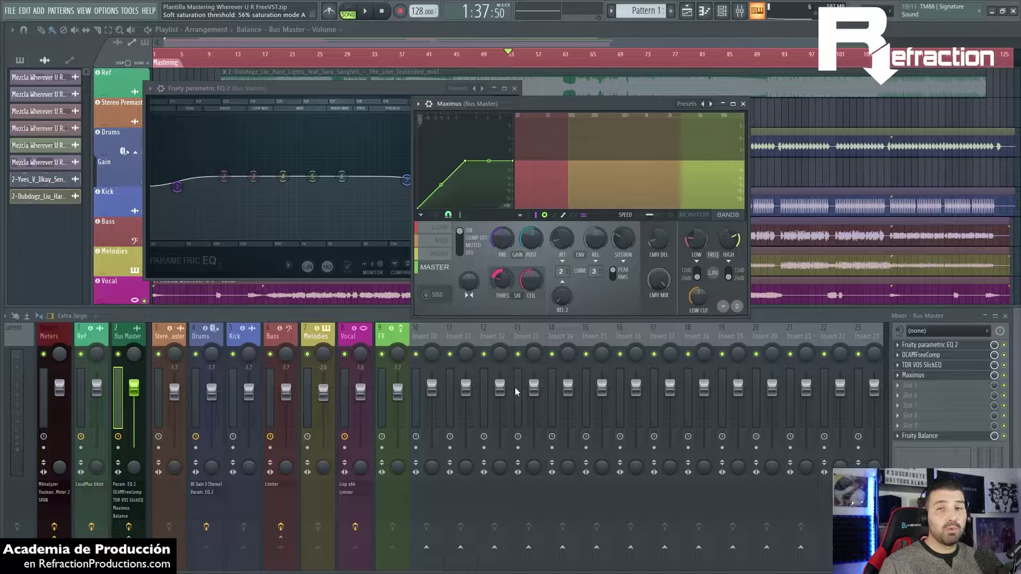
{"action": "left_click_drag", "start_coordinate": [501, 271], "coordinate": [518, 351]}
{"action": "key", "text": "space"}
{"action": "mouse_move", "coordinate": [502, 277]}
{"action": "left_mouse_down"}
{"action": "mouse_move", "coordinate": [490, 548]}
{"action": "mouse_move", "coordinate": [490, 79]}
{"action": "mouse_move", "coordinate": [464, 429]}
{"action": "mouse_move", "coordinate": [515, 172]}
{"action": "mouse_move", "coordinate": [512, 529]}
{"action": "mouse_move", "coordinate": [509, 96]}
{"action": "mouse_move", "coordinate": [506, 286]}
{"action": "left_mouse_up"}
{"action": "key", "text": "space"}
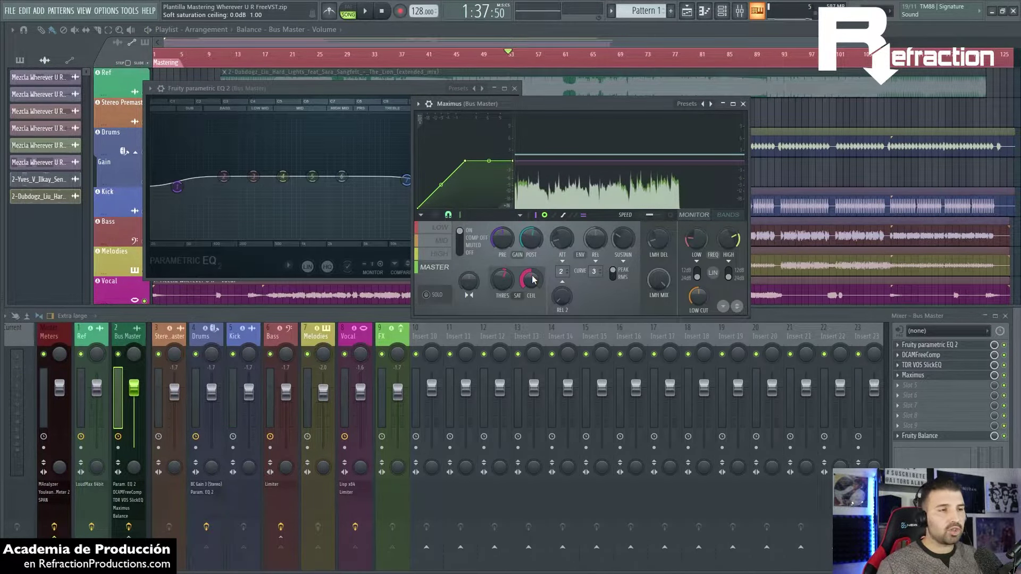
Lower the Master band's soft saturation ceiling to -2.9 dB during playback.
{"action": "key", "text": "space"}
{"action": "mouse_move", "coordinate": [533, 280]}
{"action": "left_mouse_down"}
{"action": "mouse_move", "coordinate": [529, 401]}
{"action": "mouse_move", "coordinate": [518, 337]}
{"action": "mouse_move", "coordinate": [540, 263]}
{"action": "mouse_move", "coordinate": [521, 288]}
{"action": "left_mouse_up"}
{"action": "key", "text": "space"}
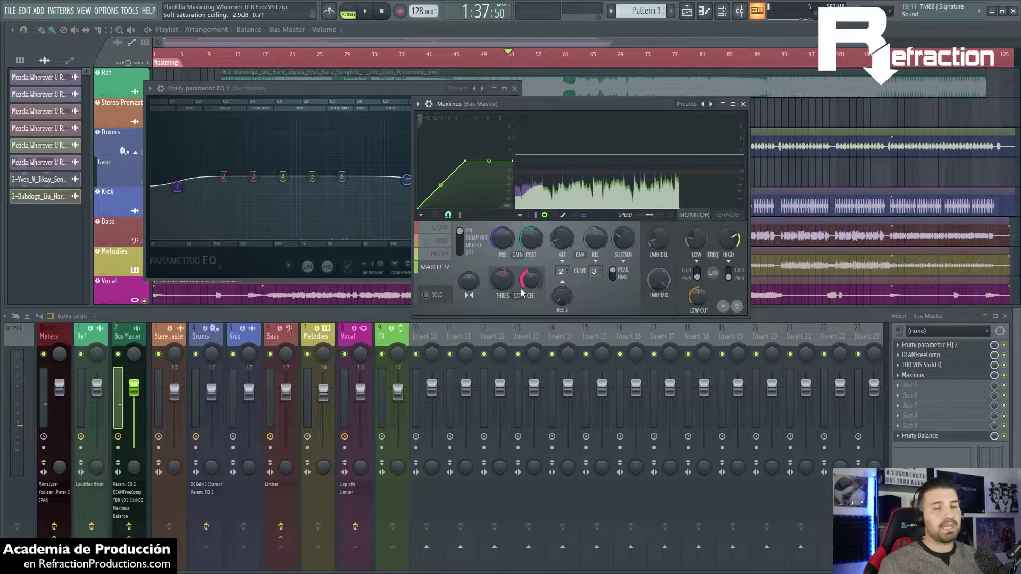
Compare the Master band without saturation, then set its soft saturation threshold to about 3% in mode B.
{"action": "key", "text": "space"}
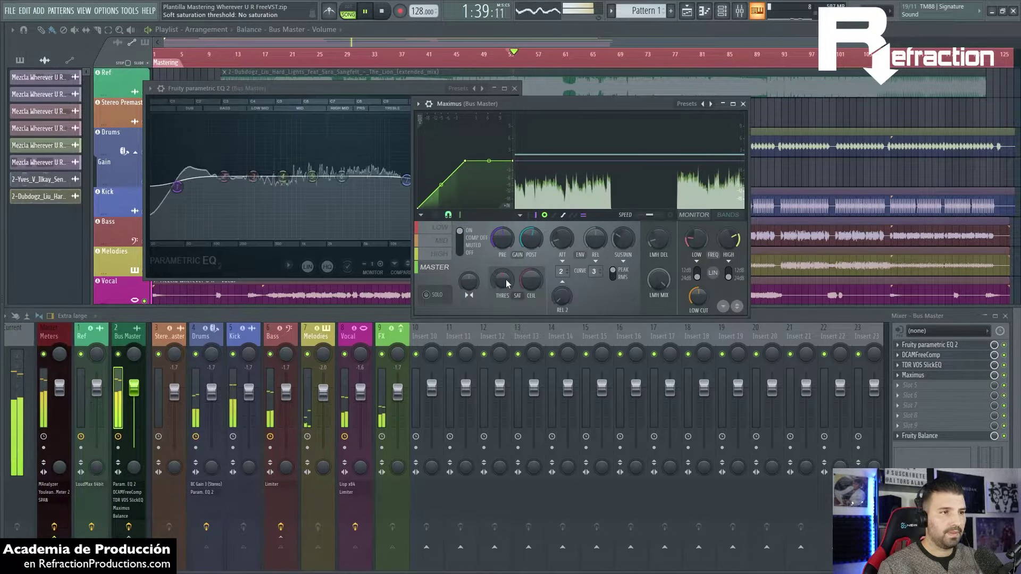
{"action": "key", "text": "space"}
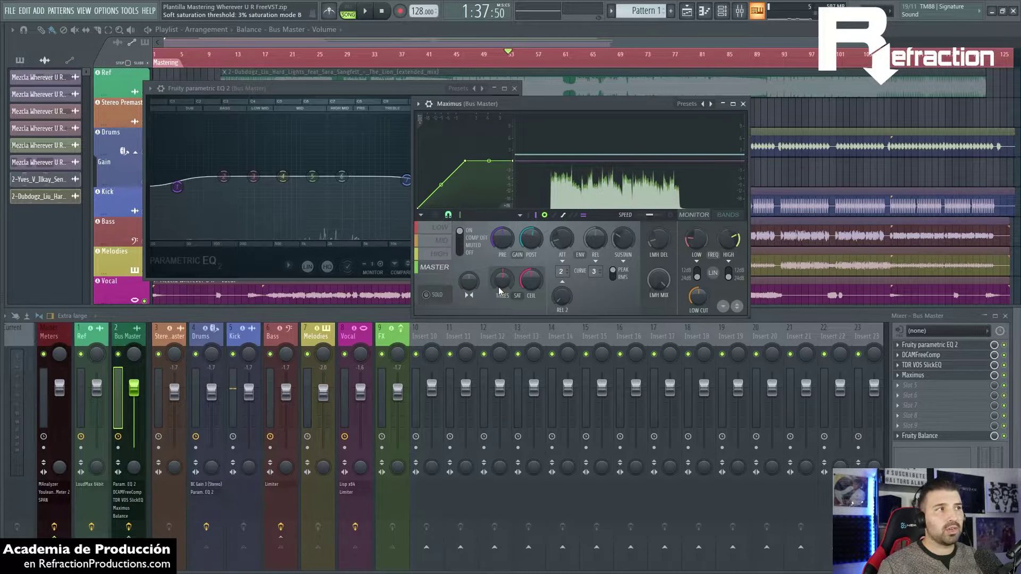
{"action": "left_click_drag", "start_coordinate": [499, 286], "coordinate": [532, 330]}
{"action": "key", "text": "space"}
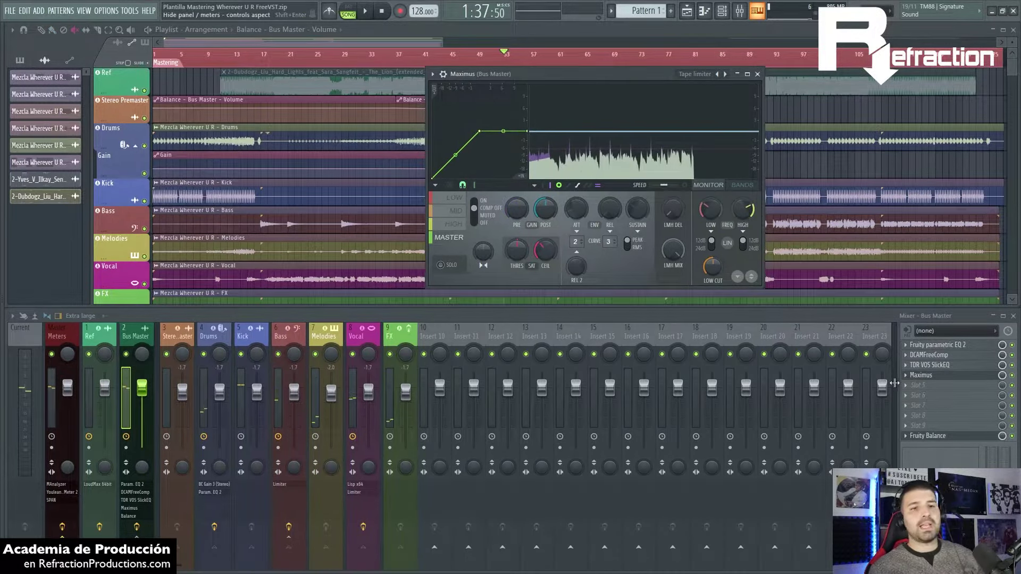
Load ClipShifter in the Bus Master's slot 5 and try MAX threshold mode with about -9.9 dB initial and -14.2 dB end thresholds during playback.
{"action": "left_click", "coordinate": [906, 385]}
{"action": "left_click", "coordinate": [121, 90]}
{"action": "left_click_drag", "start_coordinate": [666, 155], "coordinate": [546, 140]}
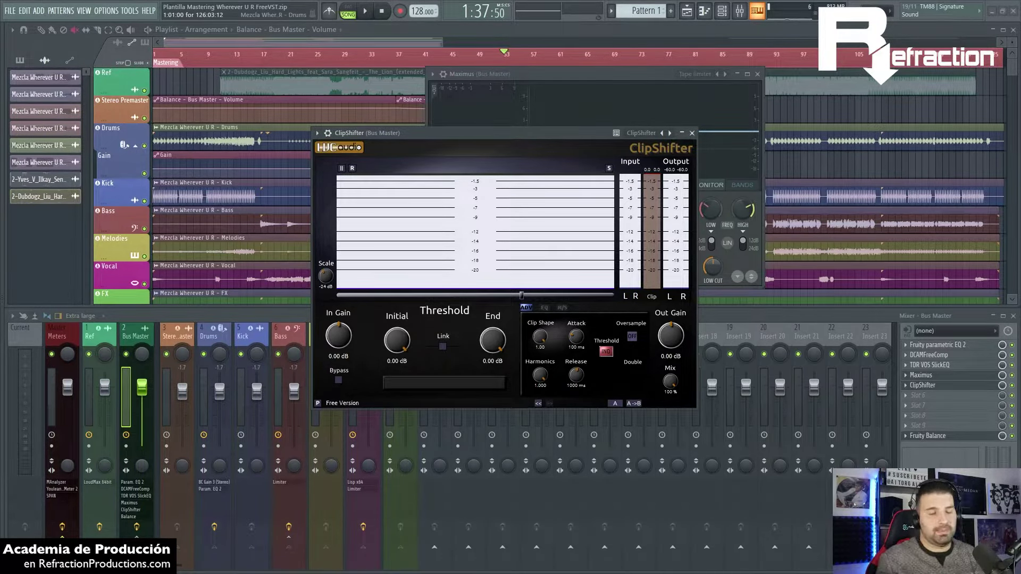
{"action": "left_click_drag", "start_coordinate": [532, 136], "coordinate": [541, 117]}
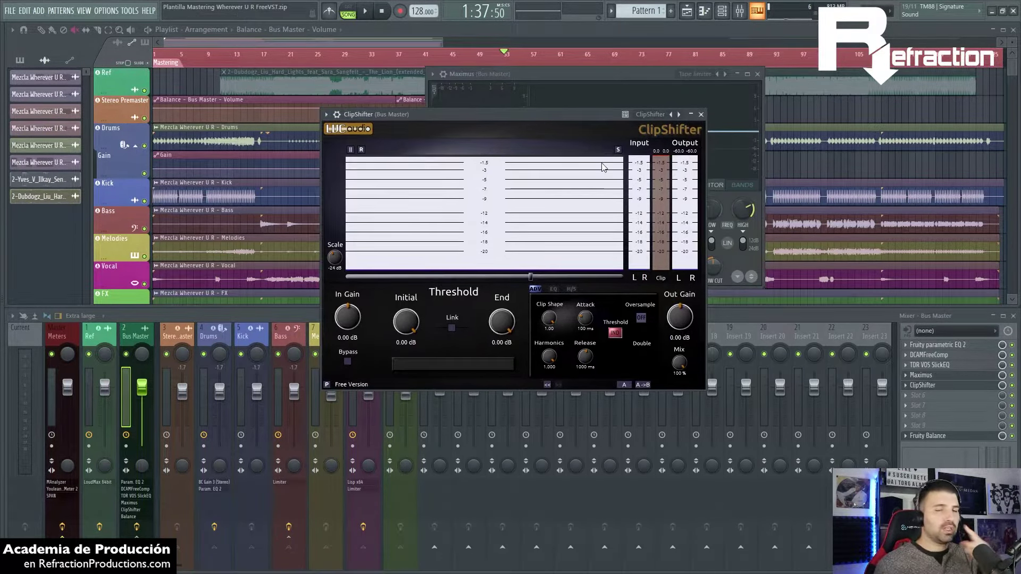
{"action": "left_click", "coordinate": [614, 333]}
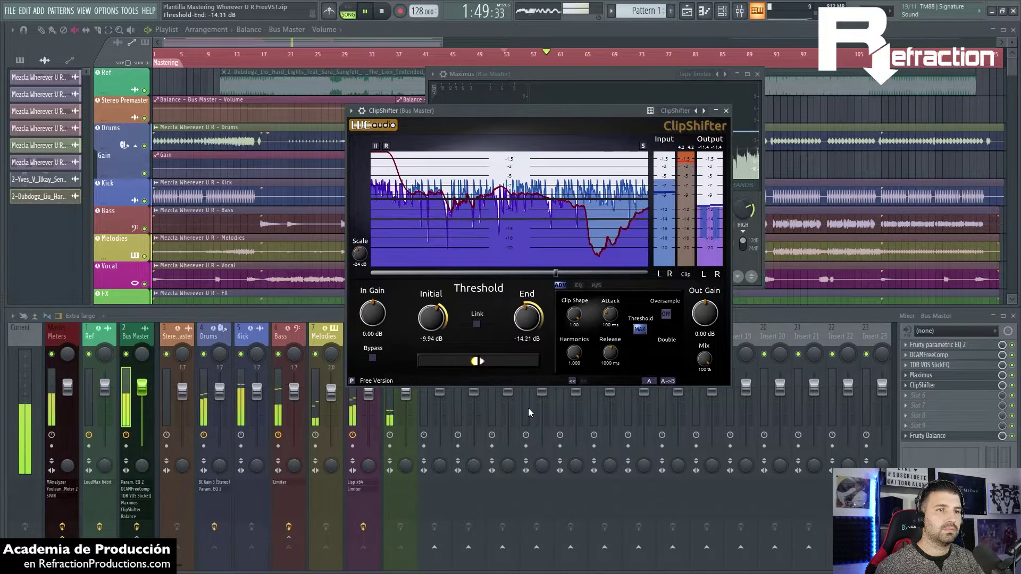
{"action": "key", "text": "space"}
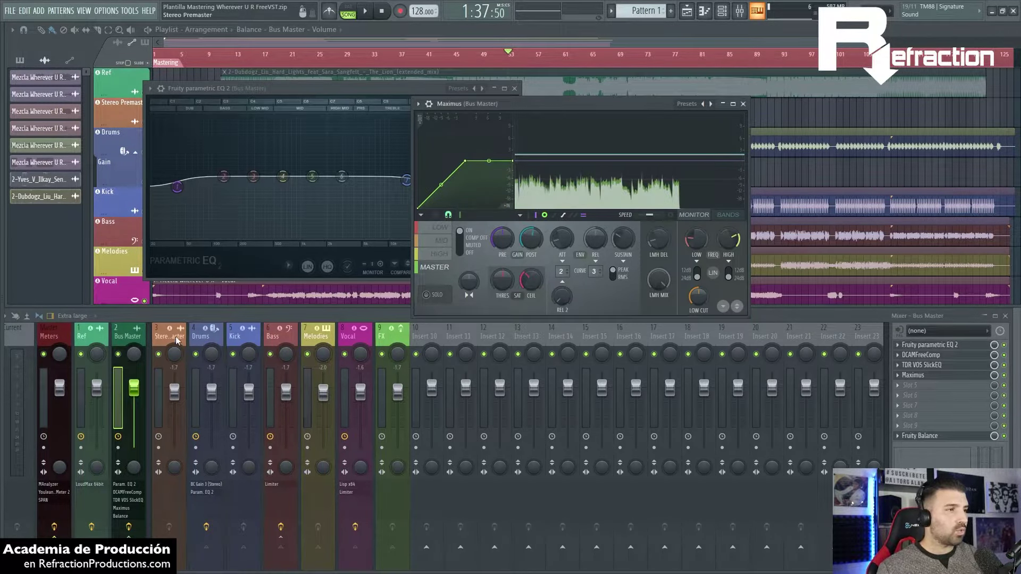
Return the stem tracks' faders to 0.0 dB and load LimitedZ_v2_x64 in the Bus Master's slot 9.
{"action": "left_click_drag", "start_coordinate": [176, 337], "coordinate": [399, 390]}
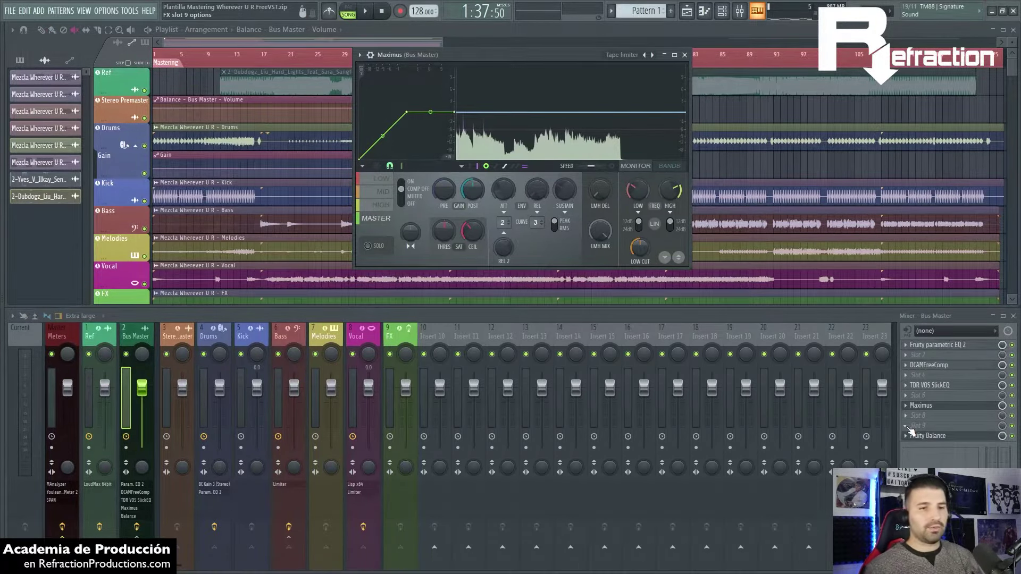
{"action": "left_click", "coordinate": [910, 427]}
{"action": "left_click", "coordinate": [392, 164]}
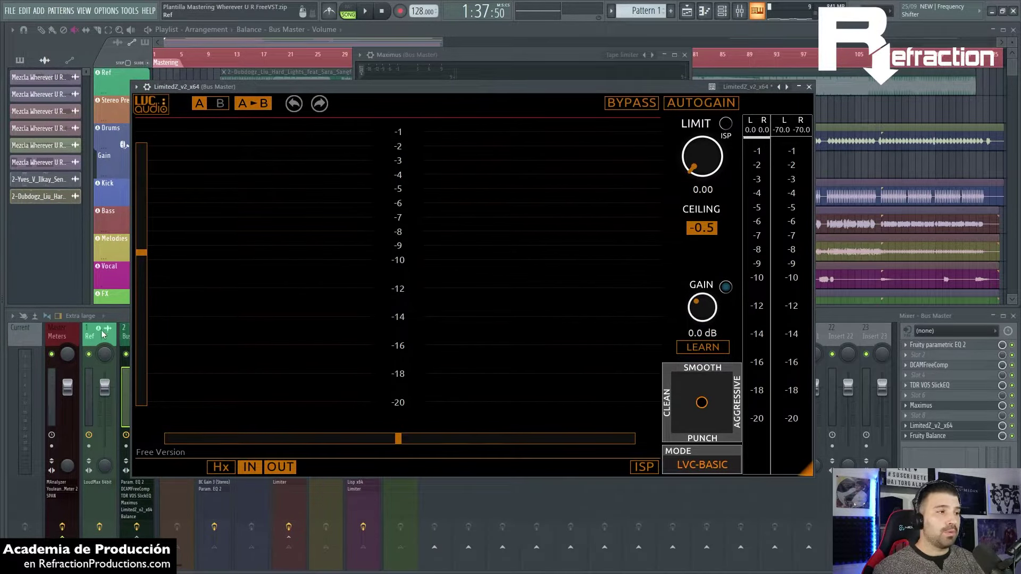
Check the LoudMax limiter on the Ref track, close it and reposition the LimitedZ window.
{"action": "left_click", "coordinate": [103, 337]}
{"action": "left_click", "coordinate": [928, 435]}
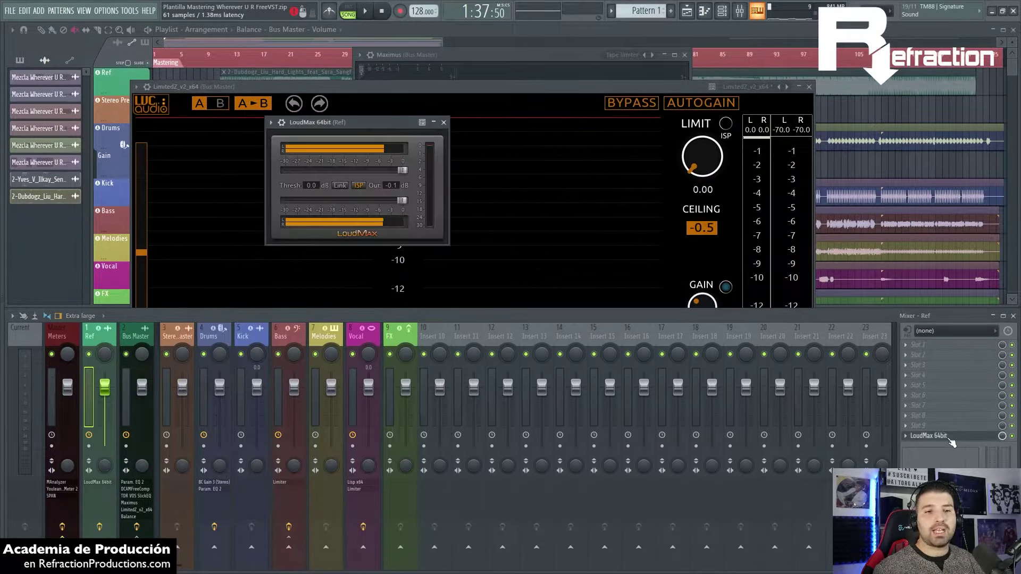
{"action": "left_click", "coordinate": [443, 123]}
{"action": "left_click_drag", "start_coordinate": [425, 87], "coordinate": [543, 82]}
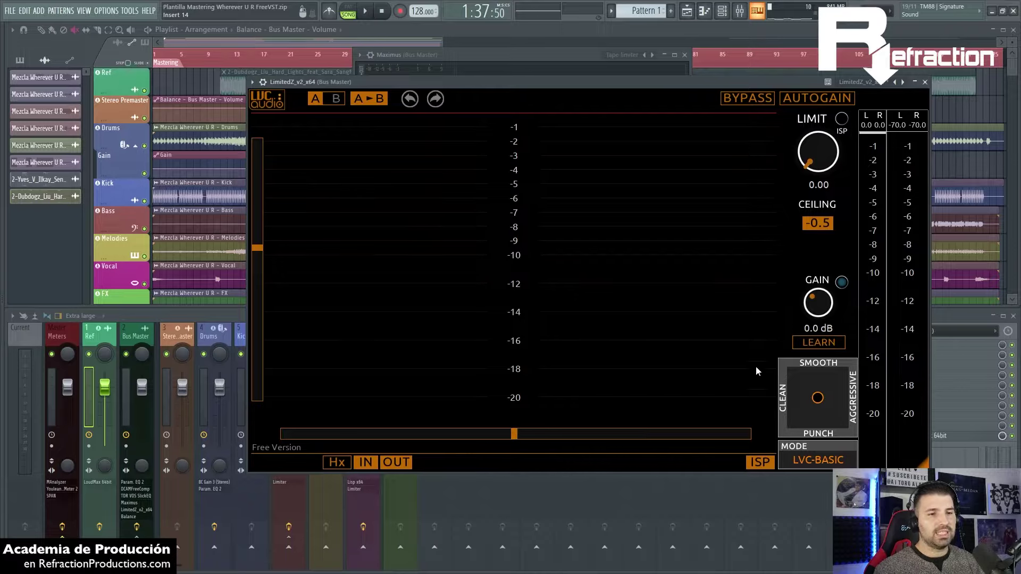
Set LimitedZ to CLEAN mode with a -0.1 ceiling and raise its limit amount during playback.
{"action": "key", "text": "space"}
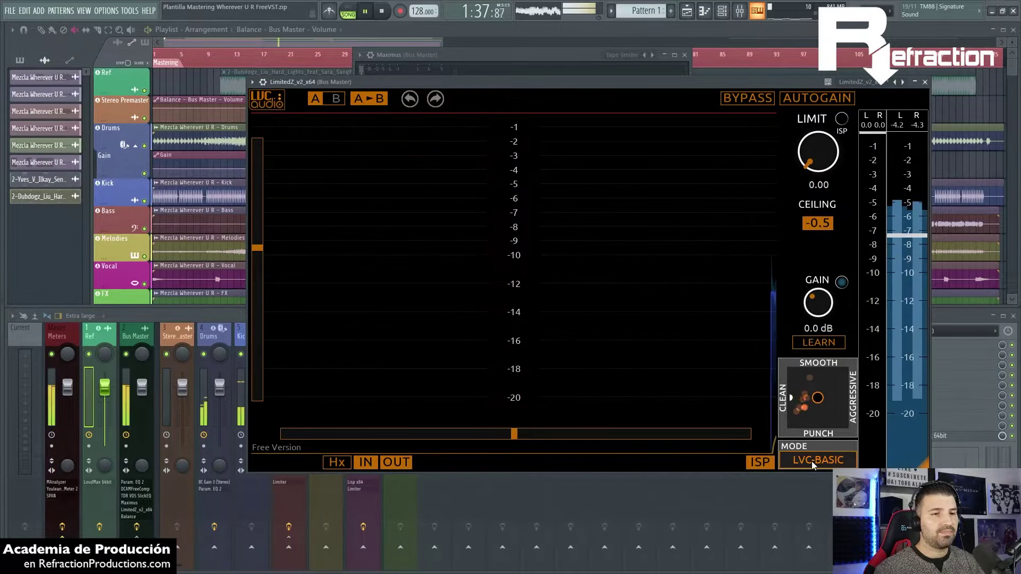
{"action": "left_click", "coordinate": [811, 461]}
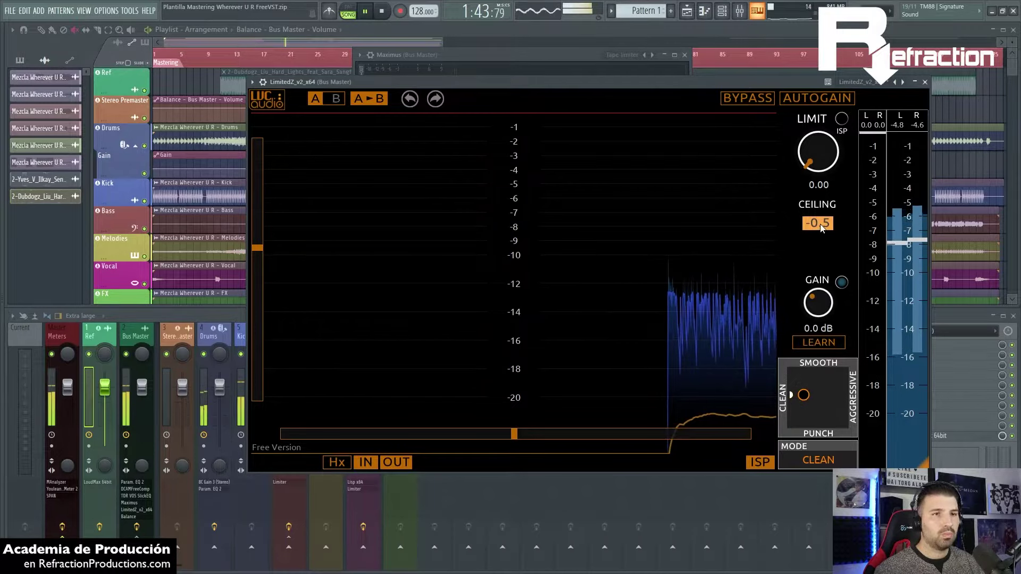
{"action": "left_click", "coordinate": [822, 223]}
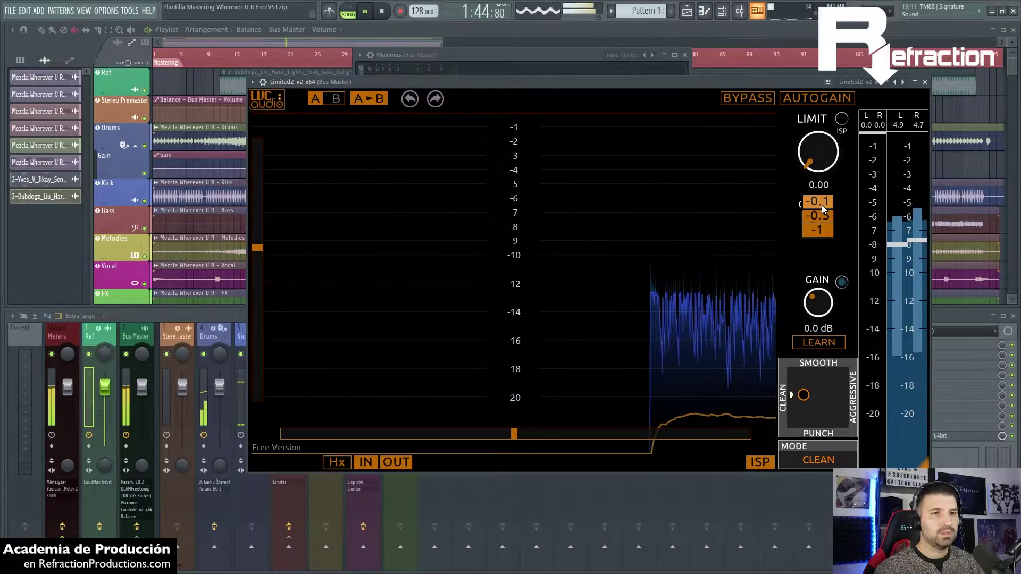
{"action": "left_click", "coordinate": [824, 203]}
{"action": "key", "text": "space"}
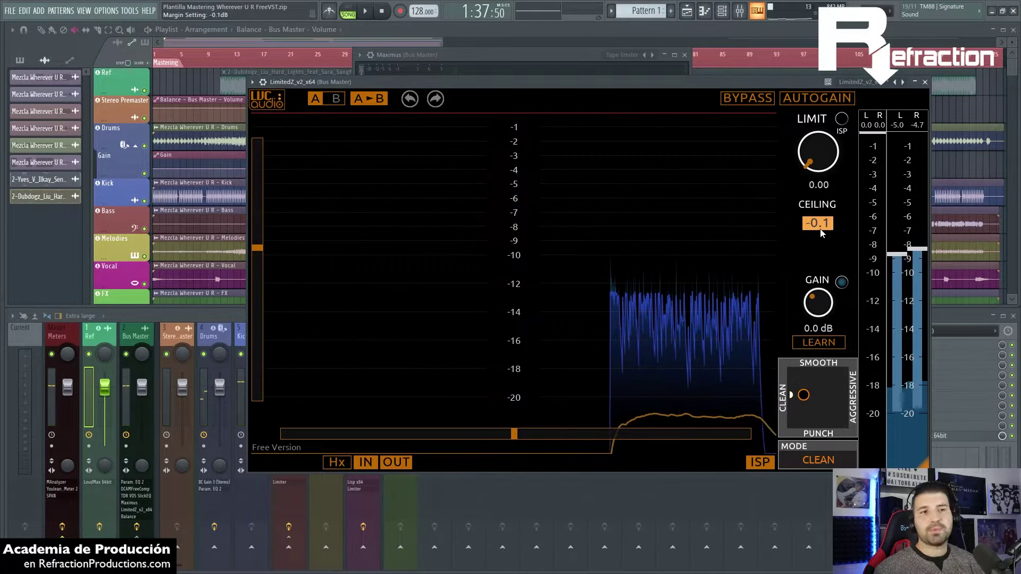
{"action": "key", "text": "space"}
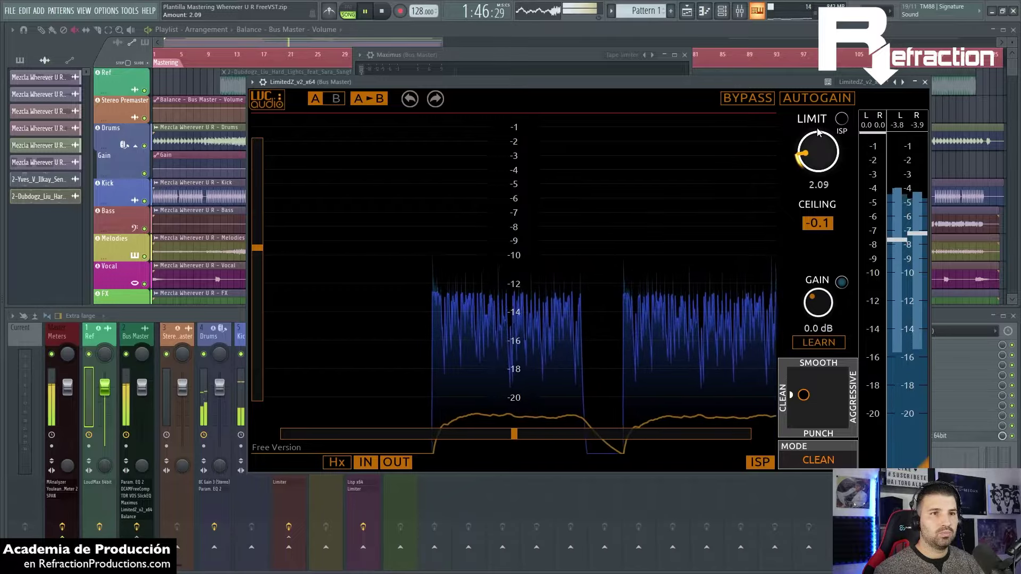
{"action": "left_click_drag", "start_coordinate": [819, 122], "coordinate": [819, 104]}
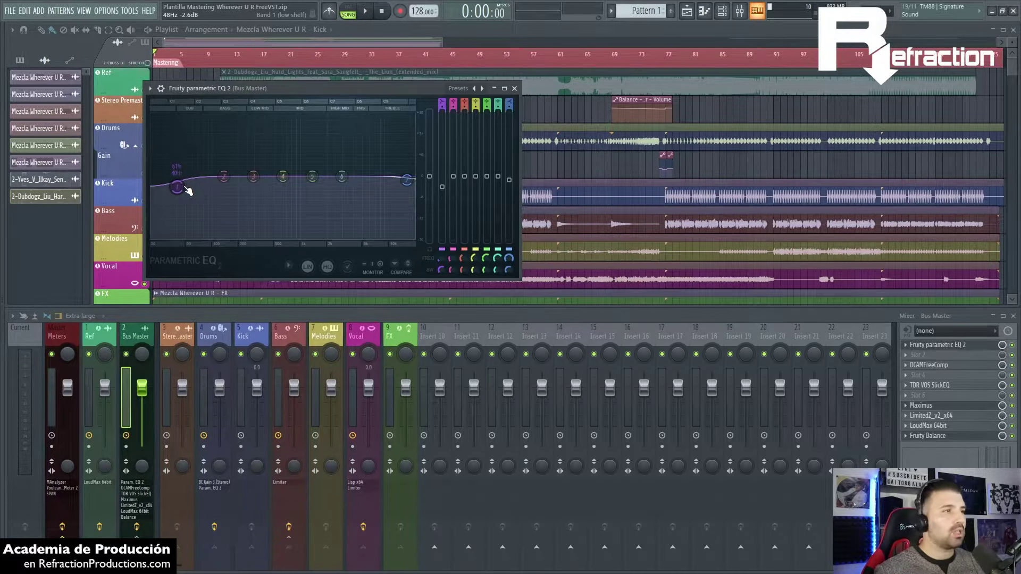
Review the Bus Master chain: the EQ's low-shelf band, DCAMFreeComp and TDR VOS SlickEQ, arranging the plugin windows.
{"action": "left_click_drag", "start_coordinate": [187, 191], "coordinate": [187, 192]}
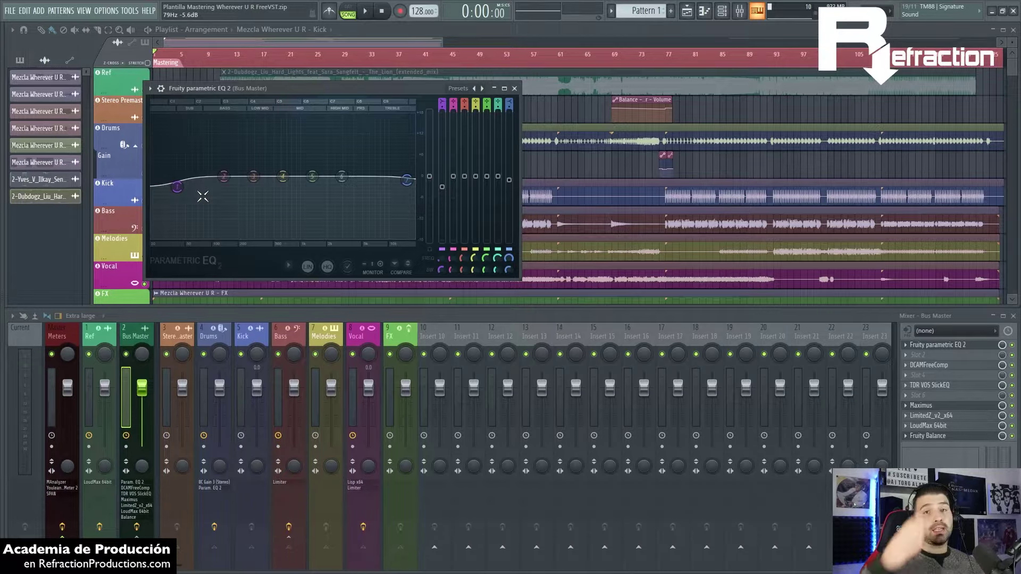
{"action": "left_click_drag", "start_coordinate": [177, 188], "coordinate": [176, 185]}
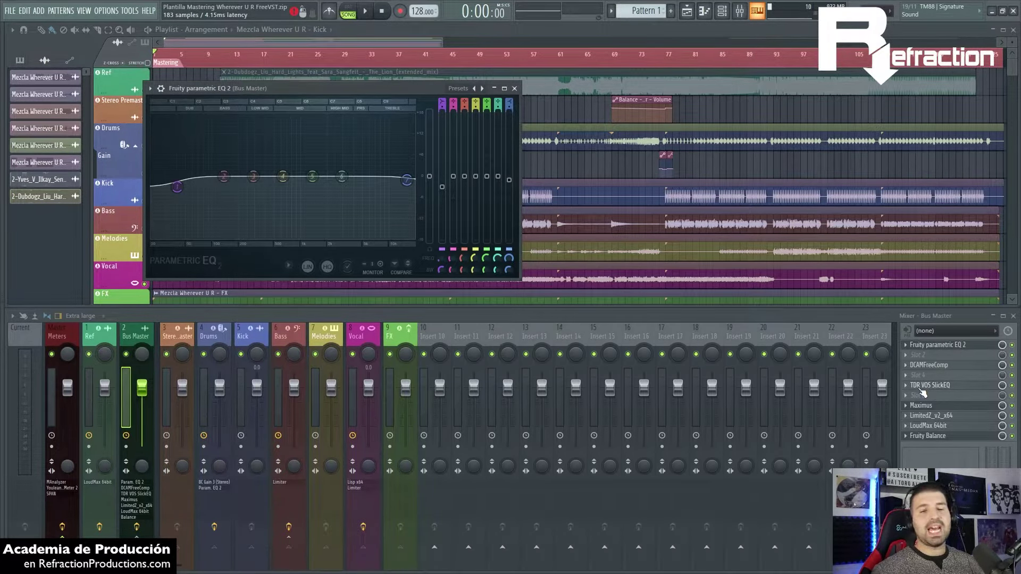
{"action": "left_click", "coordinate": [930, 367]}
{"action": "left_click", "coordinate": [930, 366]}
{"action": "left_click", "coordinate": [930, 366]}
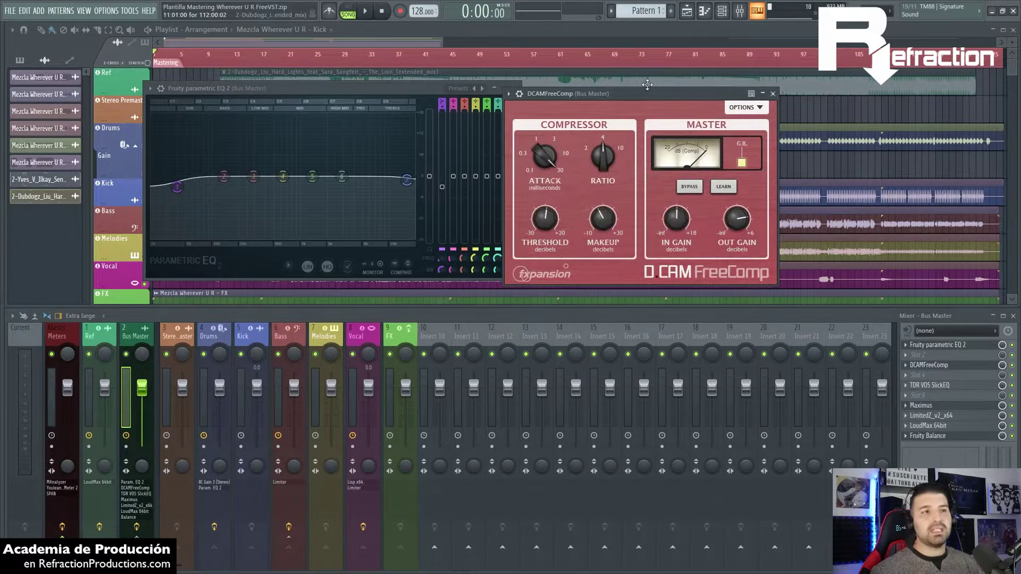
{"action": "left_click_drag", "start_coordinate": [647, 94], "coordinate": [309, 72]}
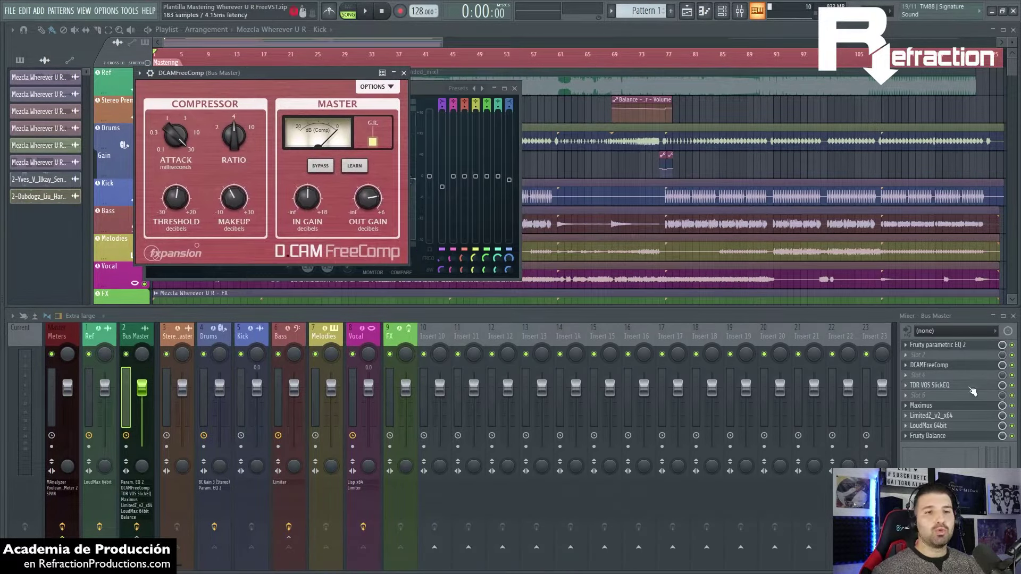
{"action": "left_click", "coordinate": [955, 388]}
{"action": "left_click_drag", "start_coordinate": [672, 98], "coordinate": [607, 75]}
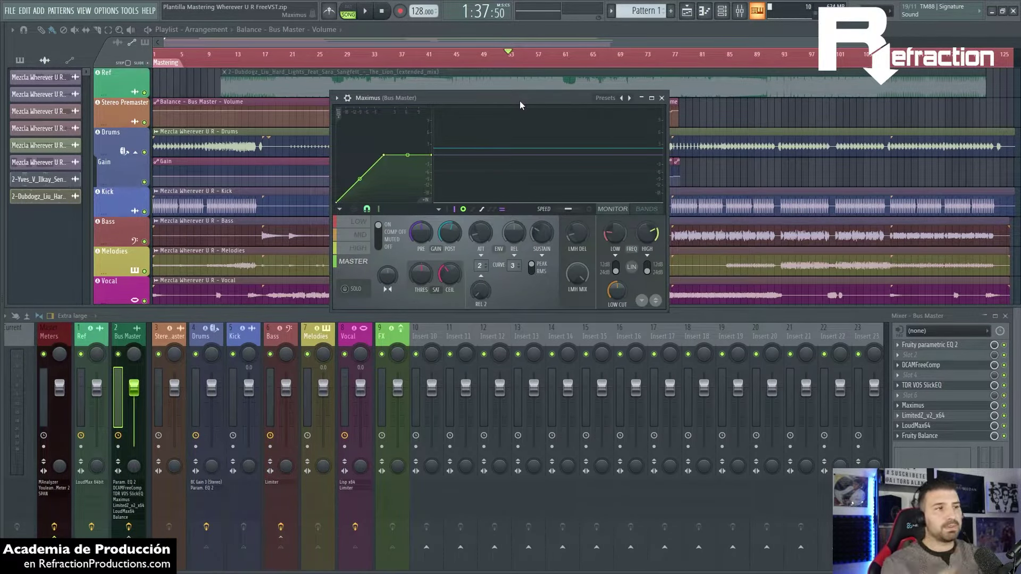
Review the Low, Mid, High and Master band settings in Maximus.
{"action": "left_click", "coordinate": [358, 222]}
{"action": "left_click", "coordinate": [361, 234]}
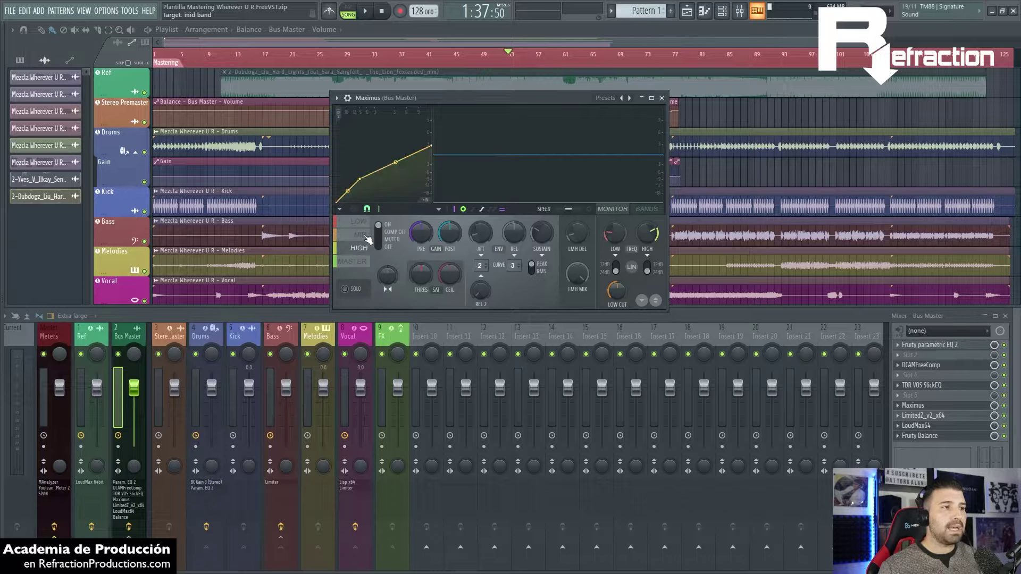
{"action": "left_click", "coordinate": [361, 222]}
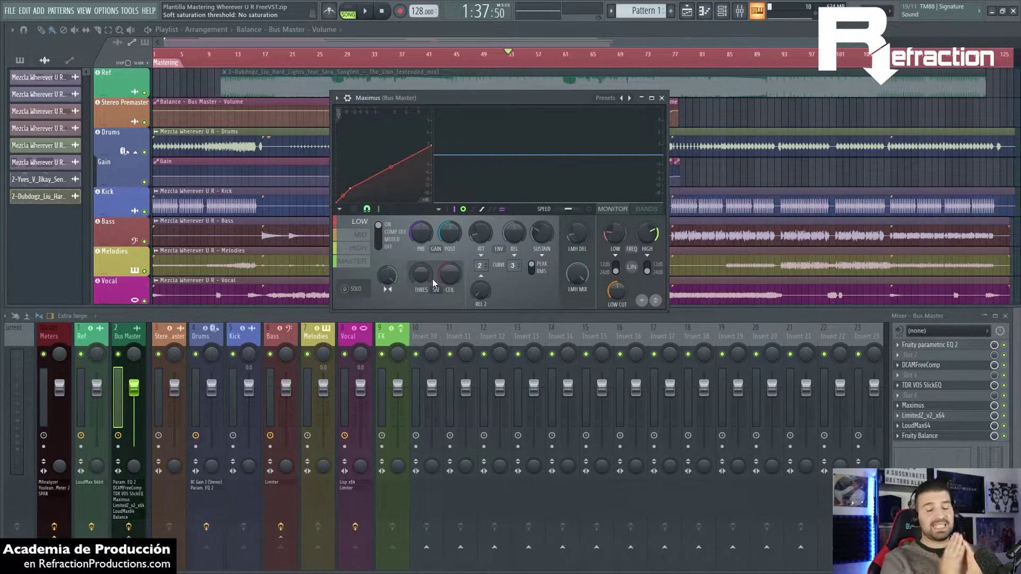
{"action": "left_click", "coordinate": [355, 263]}
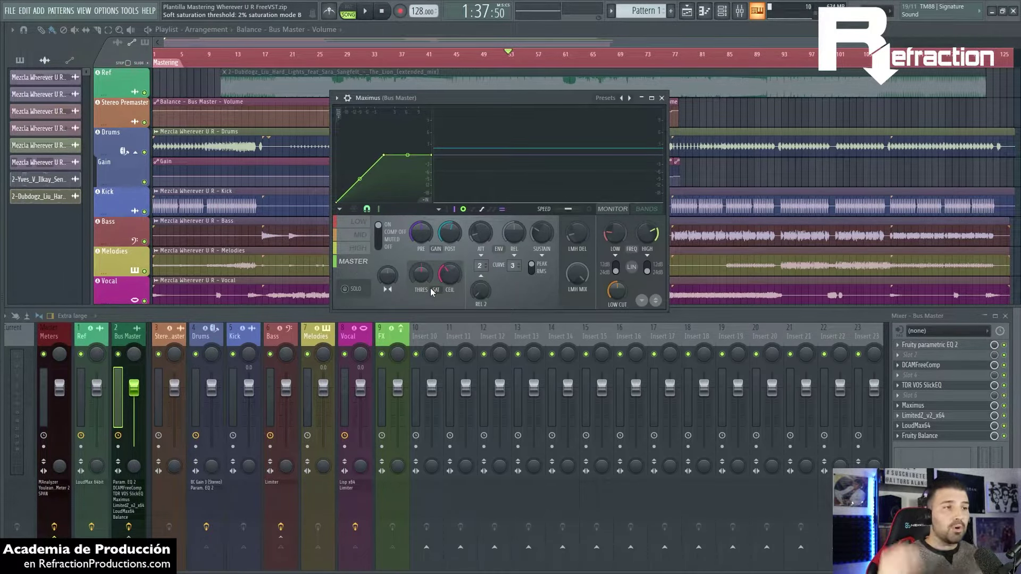
{"action": "left_click", "coordinate": [361, 234]}
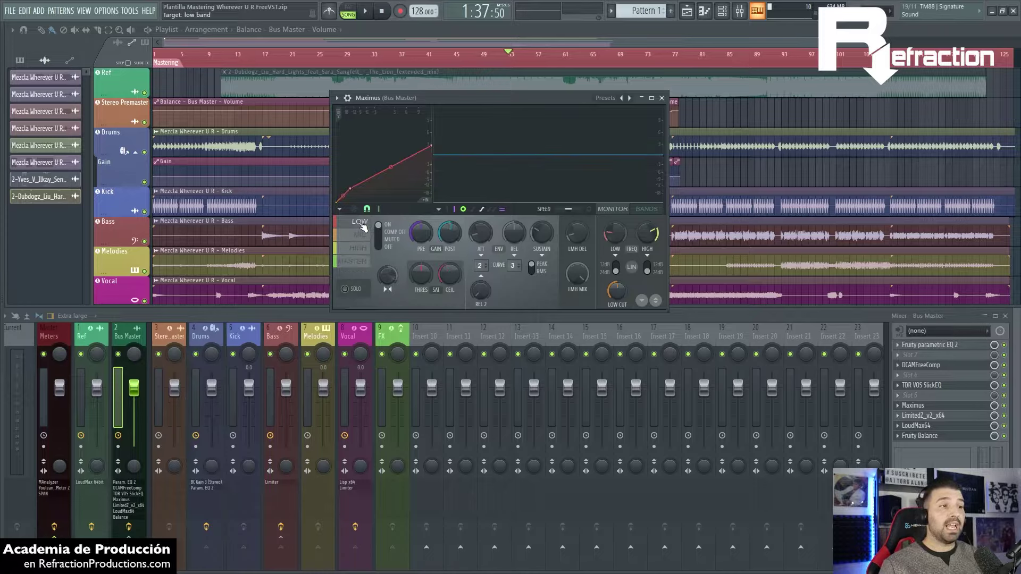
{"action": "left_click", "coordinate": [358, 249]}
{"action": "left_click", "coordinate": [353, 261]}
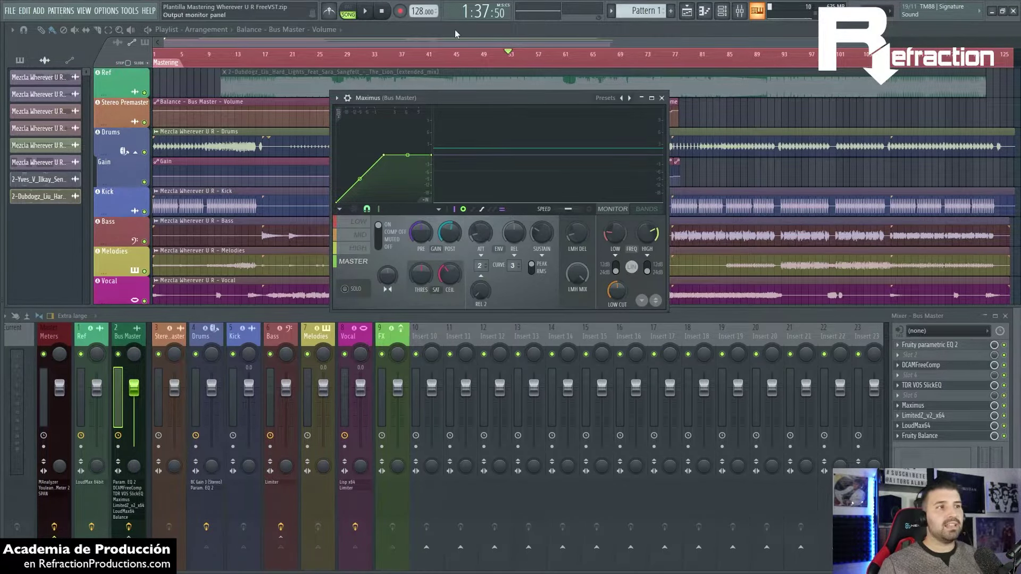
Replace Maximus on screen with LimitedZ and LoudMax from the Bus Master, set LimitedZ's ceiling to -0.1 and place LoudMax beside it.
{"action": "left_click", "coordinate": [944, 405]}
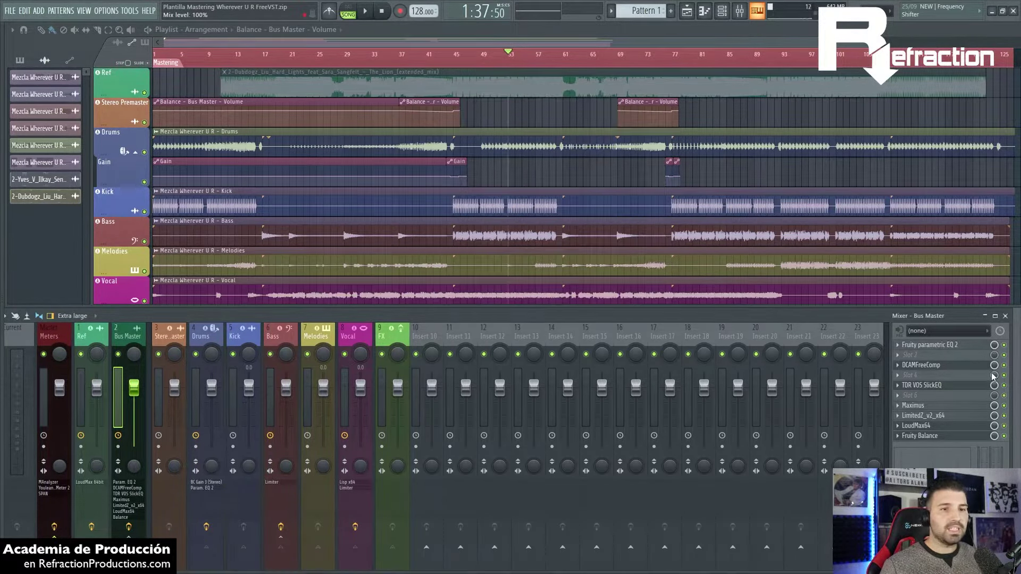
{"action": "left_click", "coordinate": [931, 415]}
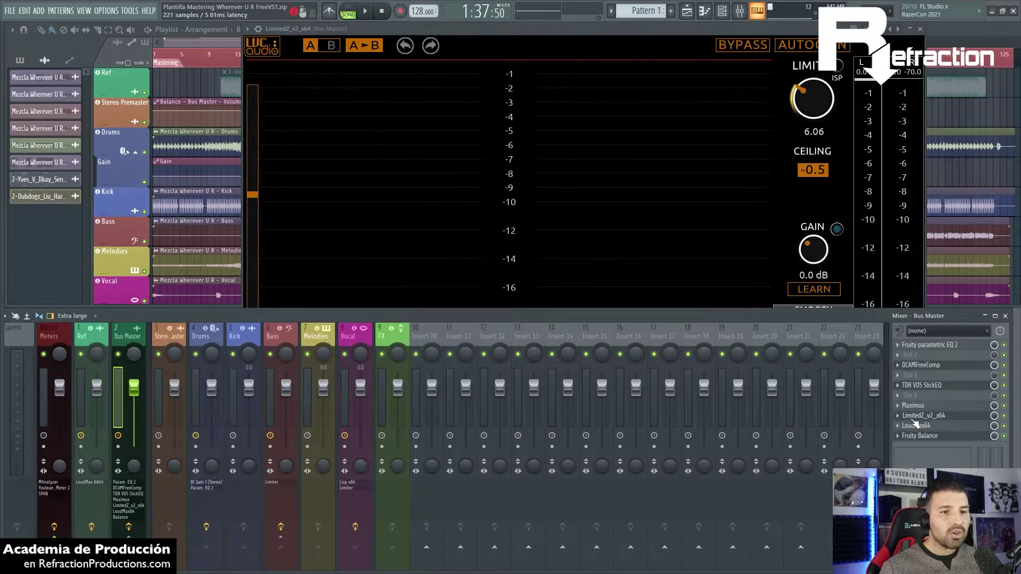
{"action": "left_click", "coordinate": [419, 178]}
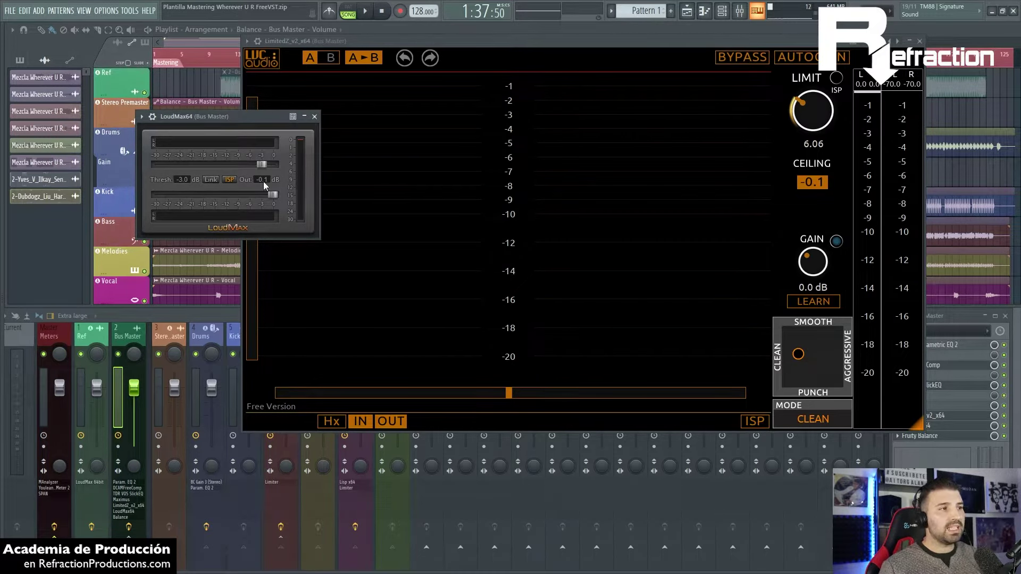
{"action": "left_click_drag", "start_coordinate": [257, 123], "coordinate": [203, 82]}
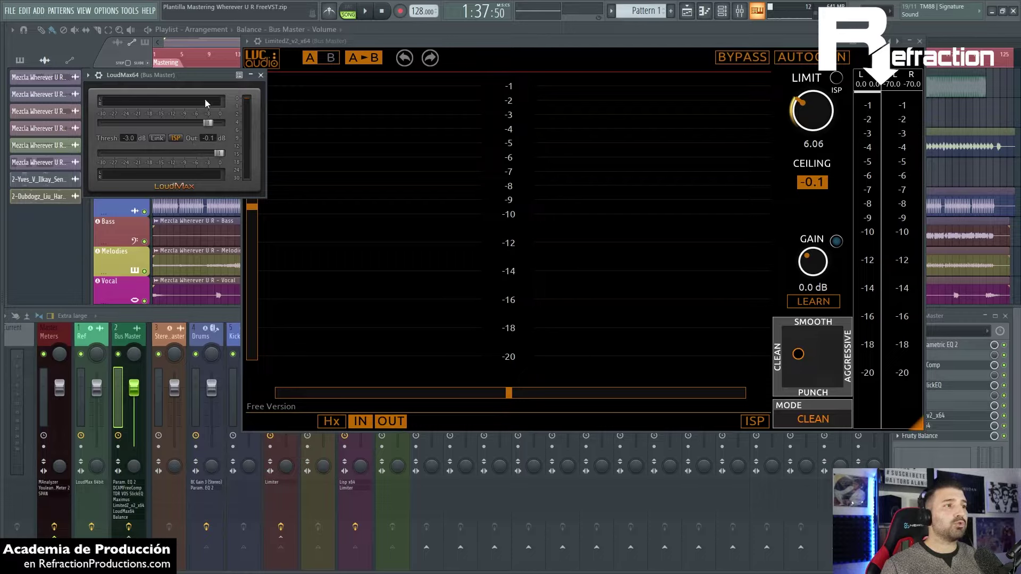
{"action": "left_click_drag", "start_coordinate": [204, 73], "coordinate": [176, 69]}
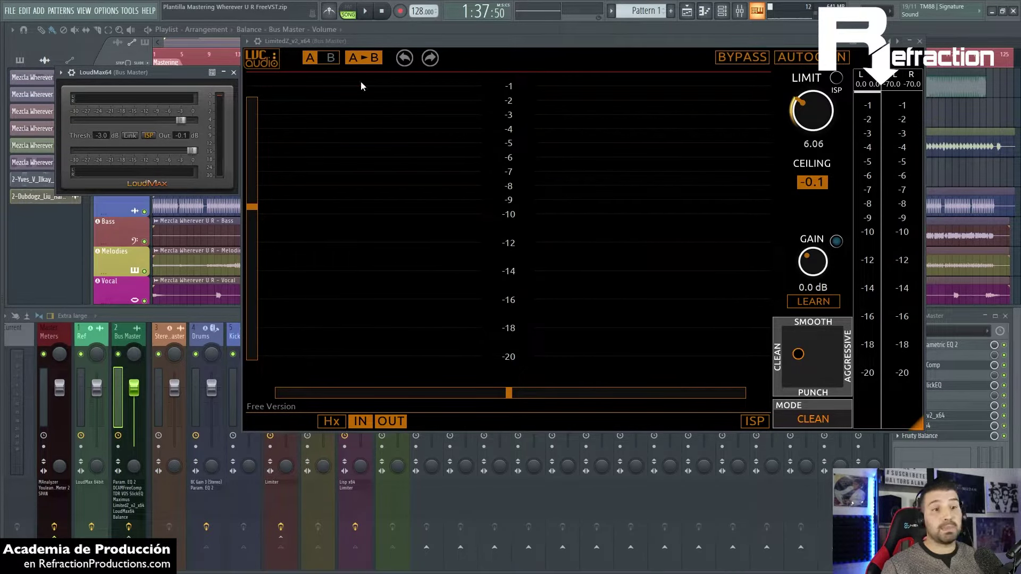
{"action": "left_click", "coordinate": [822, 125]}
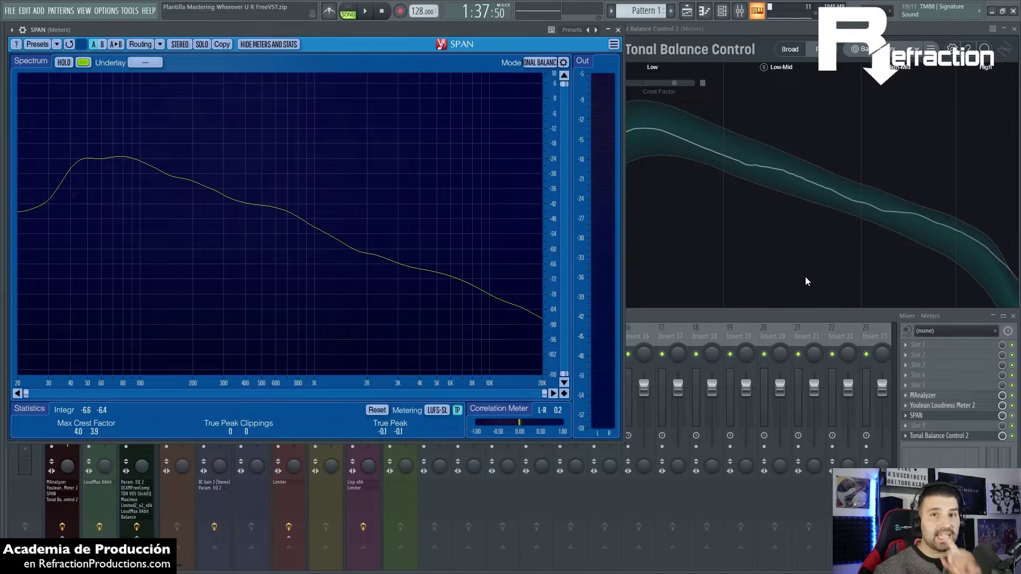
Remove Tonal Balance Control 2 from the Meters track and close the SPAN analyzer window.
{"action": "left_click", "coordinate": [907, 436]}
{"action": "left_click", "coordinate": [930, 346]}
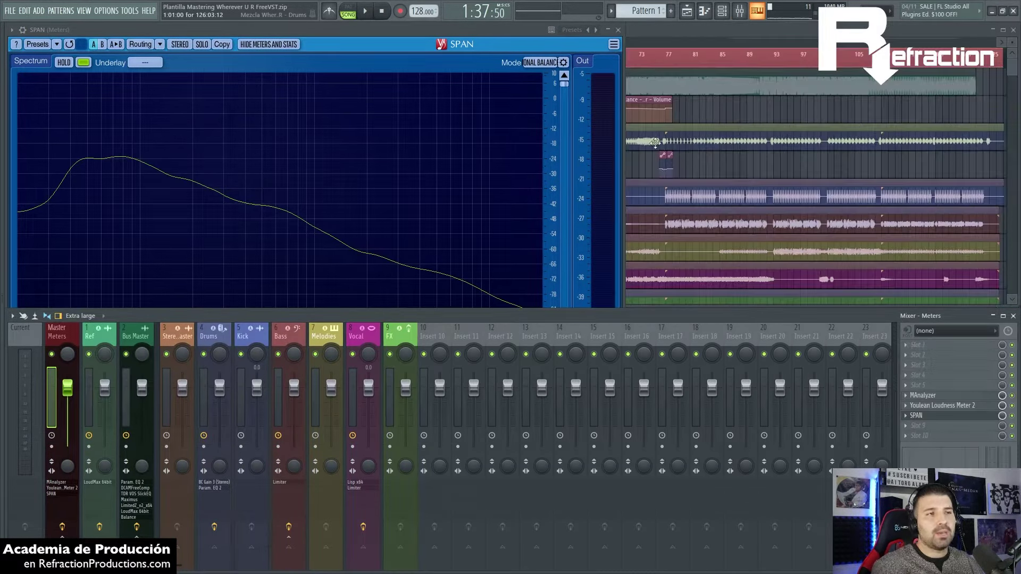
{"action": "left_click", "coordinate": [525, 32]}
{"action": "left_click_drag", "start_coordinate": [528, 25], "coordinate": [670, 59]}
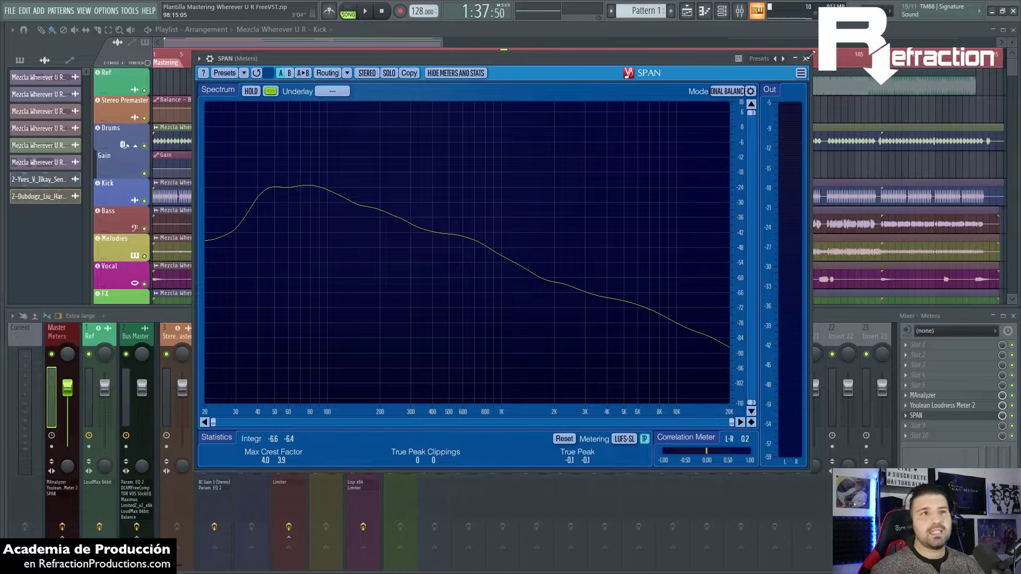
{"action": "left_click", "coordinate": [805, 59]}
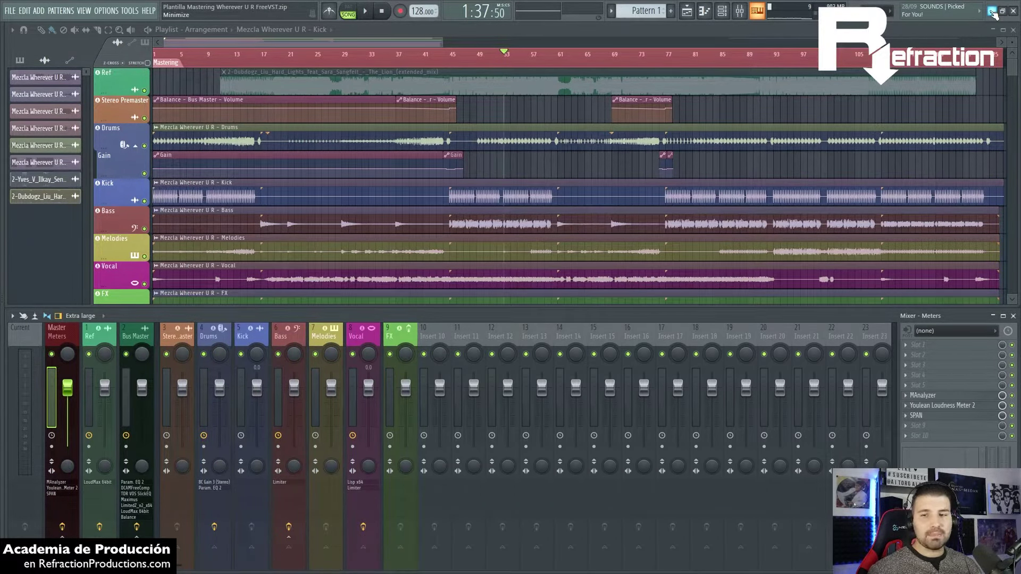
Switch to EXPOSE 2 and load the exported Plantilla Mastering track with the Hard Lights and Don't Be Shy reference tracks.
{"action": "left_click", "coordinate": [991, 11]}
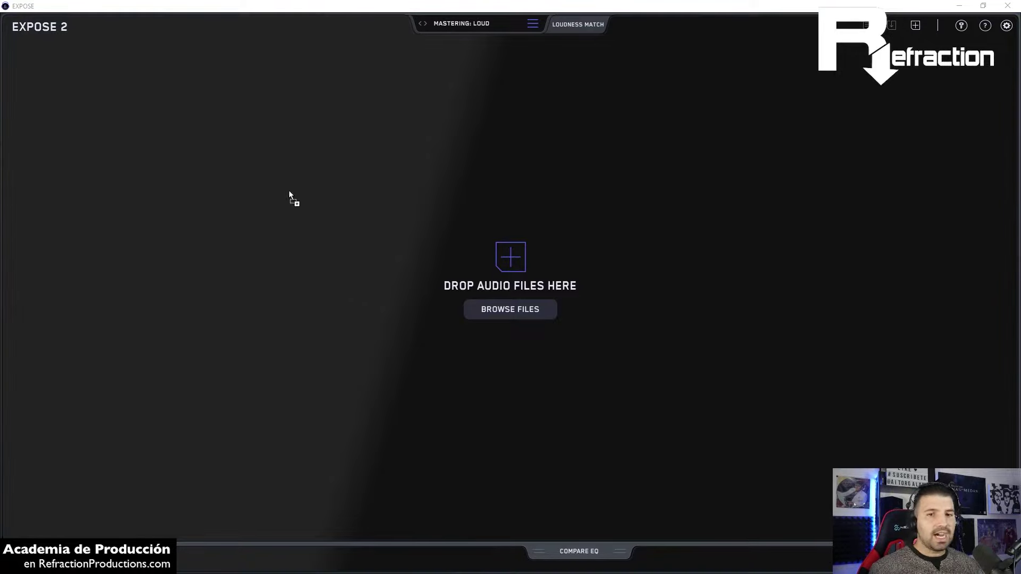
{"action": "left_click_drag", "start_coordinate": [290, 193], "coordinate": [287, 191]}
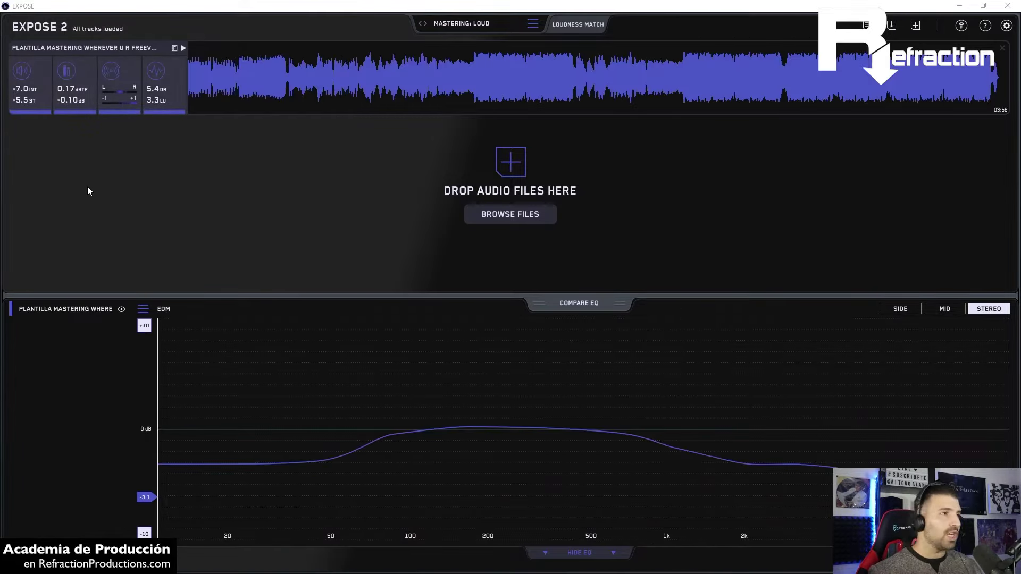
{"action": "left_click_drag", "start_coordinate": [280, 233], "coordinate": [164, 248]}
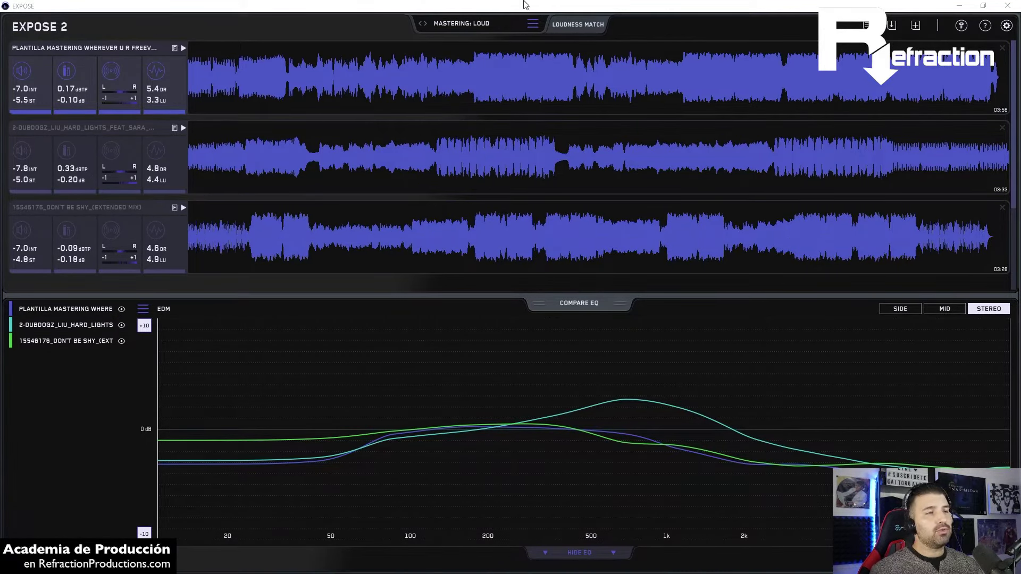
Browse the Mastering presets, try CD on the loaded tracks and return to LOUD.
{"action": "left_click", "coordinate": [483, 23]}
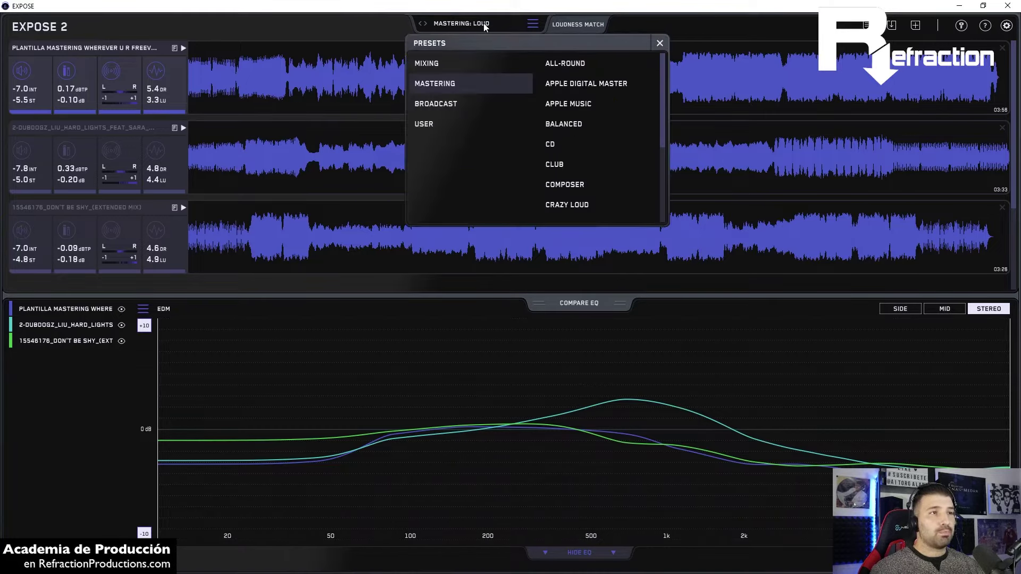
{"action": "scroll", "coordinate": [602, 134], "scroll_direction": "down", "scroll_amount": 2}
{"action": "scroll", "coordinate": [607, 123], "scroll_direction": "up", "scroll_amount": 2}
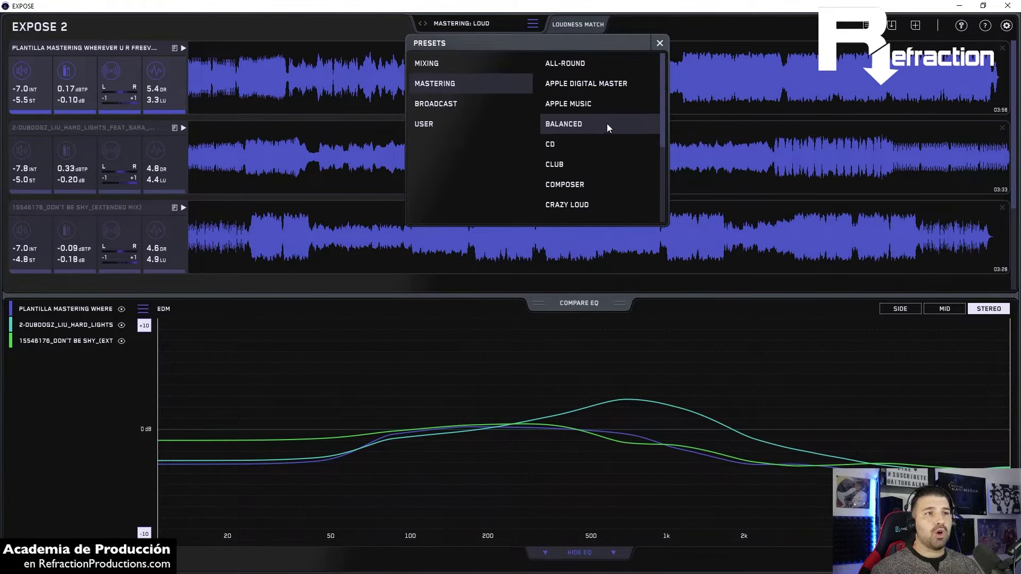
{"action": "scroll", "coordinate": [593, 128], "scroll_direction": "down", "scroll_amount": 3}
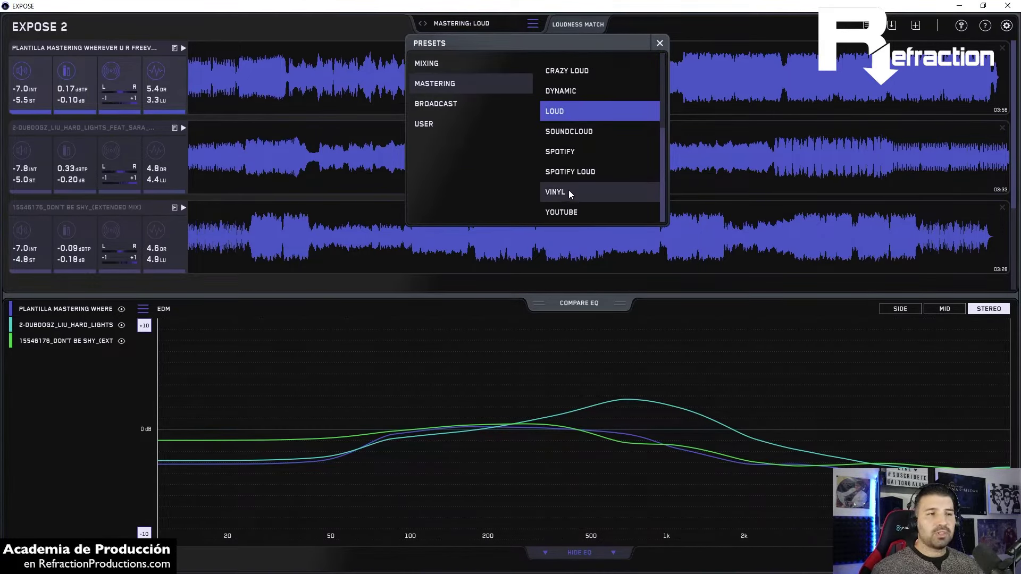
{"action": "scroll", "coordinate": [569, 190], "scroll_direction": "up", "scroll_amount": 3}
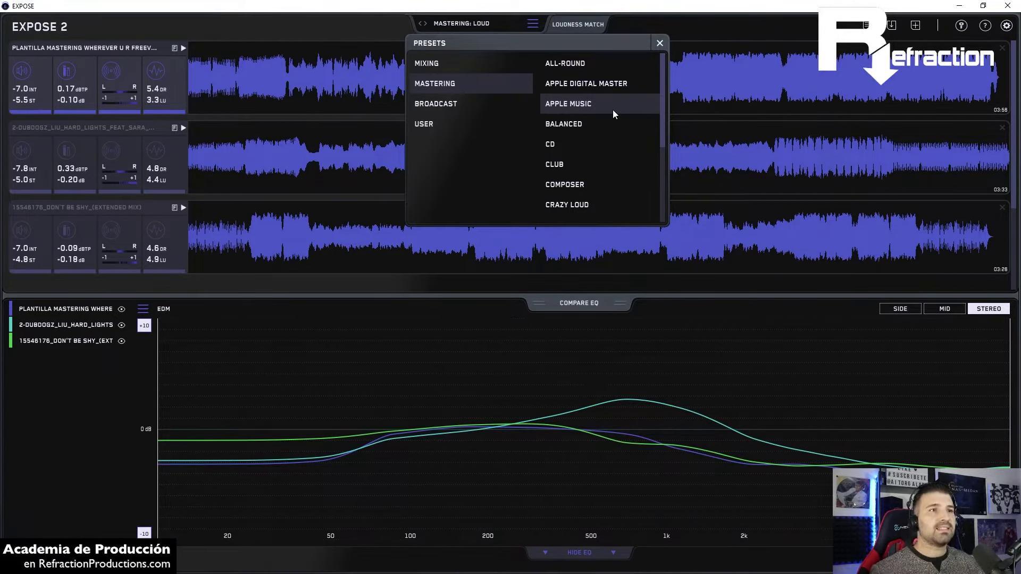
{"action": "left_click", "coordinate": [569, 146]}
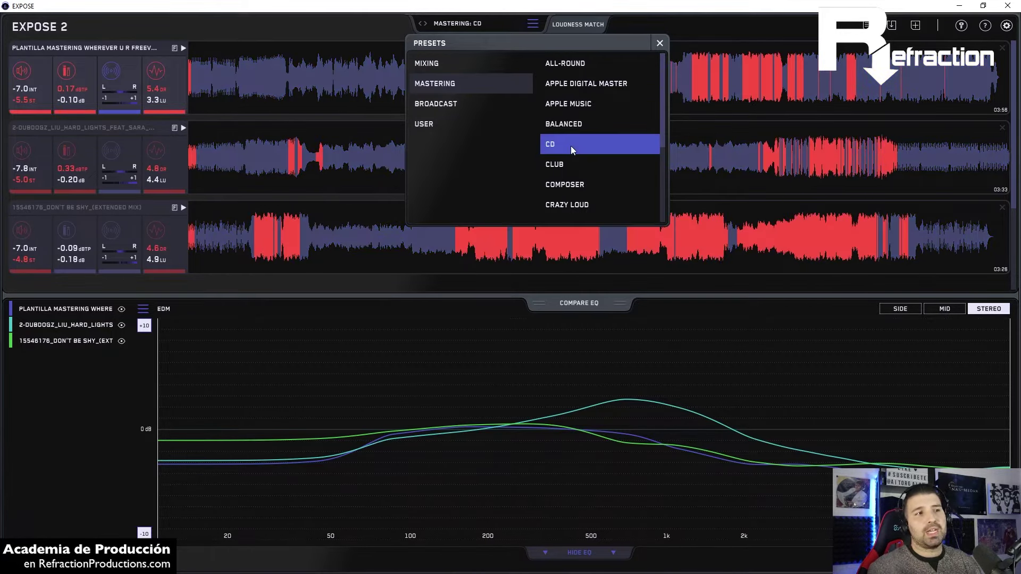
{"action": "left_click_drag", "start_coordinate": [599, 46], "coordinate": [679, 356]}
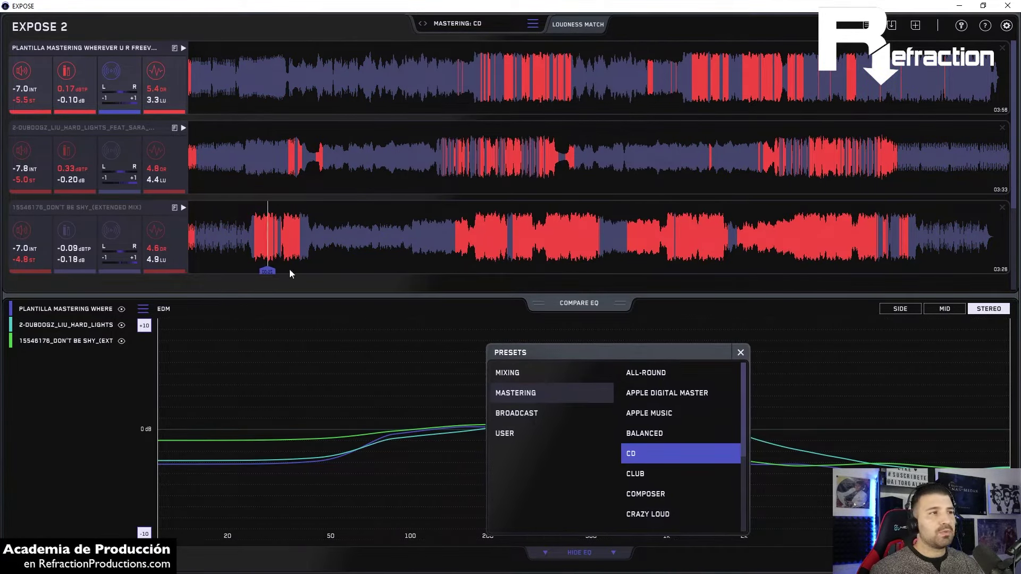
{"action": "left_click", "coordinate": [740, 352]}
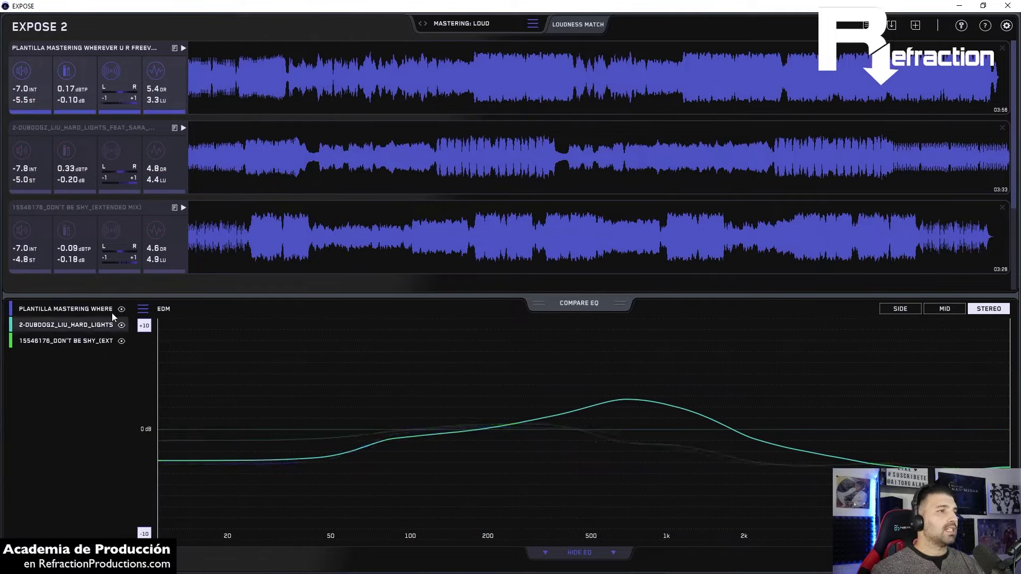
Read the loudness, peak, stereo and dynamics report for the Plantilla Mastering track and close it.
{"action": "left_click", "coordinate": [175, 47]}
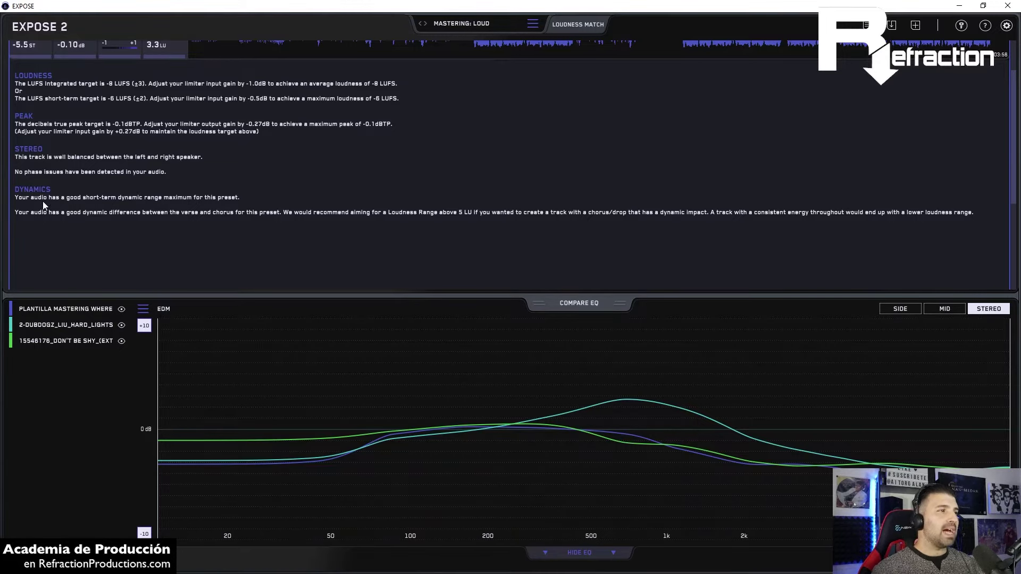
{"action": "scroll", "coordinate": [119, 134], "scroll_direction": "up", "scroll_amount": 2}
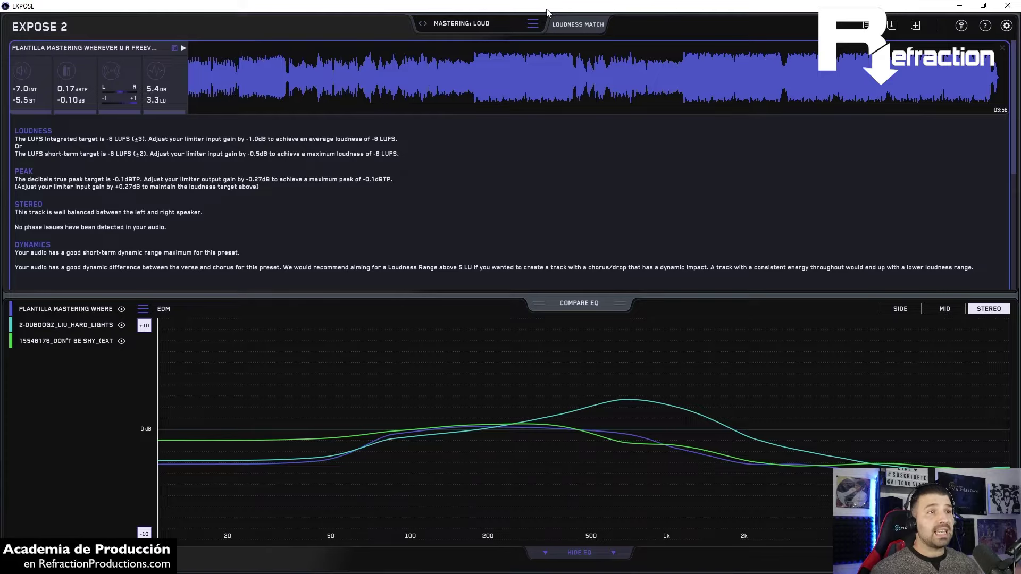
{"action": "left_click", "coordinate": [174, 48]}
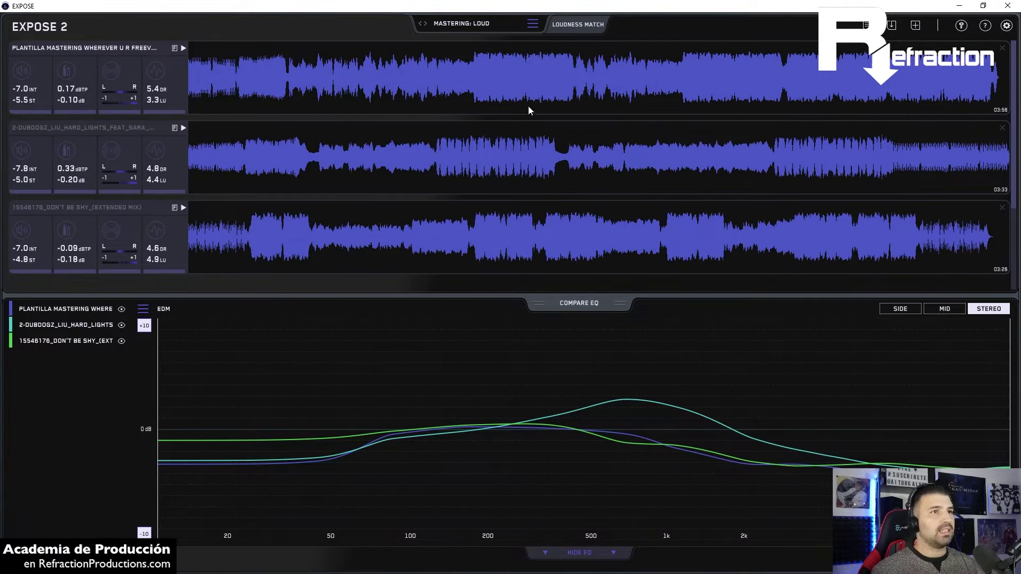
Open the EQ presets for the tonal comparison graph.
{"action": "left_click", "coordinate": [147, 309]}
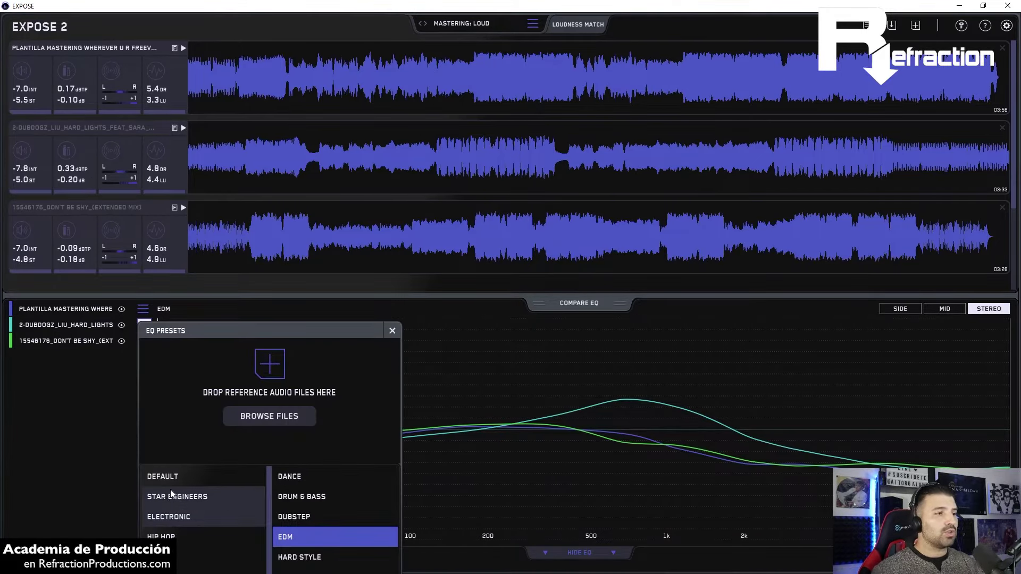